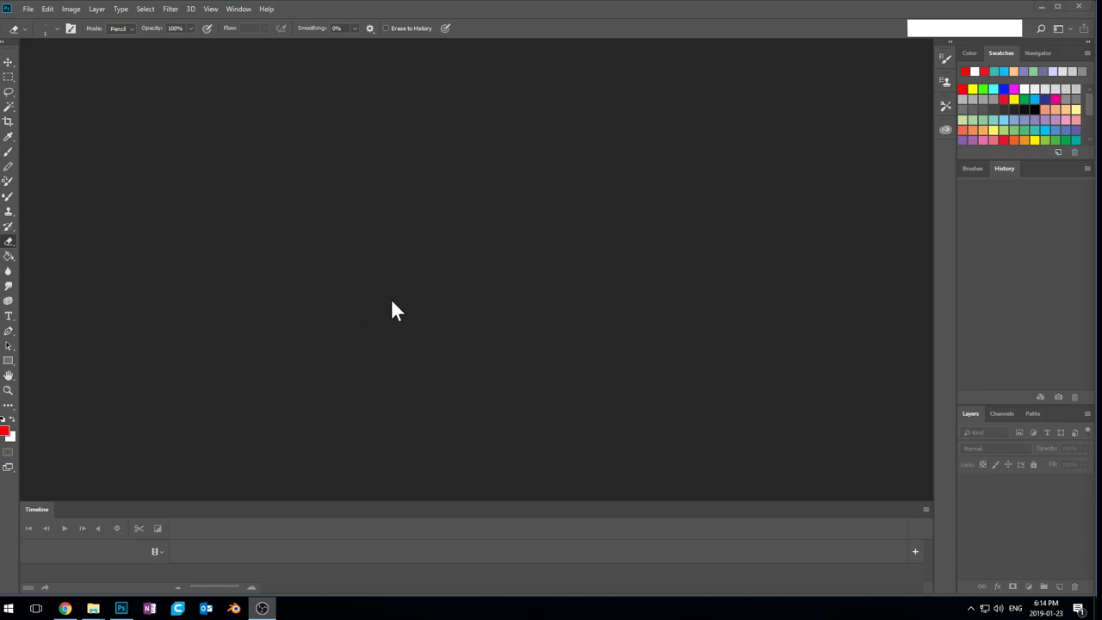
Step: Create a new 32 x 32 pixel document at 72 pixels/inch with a white background, named Pixelart2
{"action": "key", "text": "ctrl"}
{"action": "left_click", "coordinate": [394, 214]}
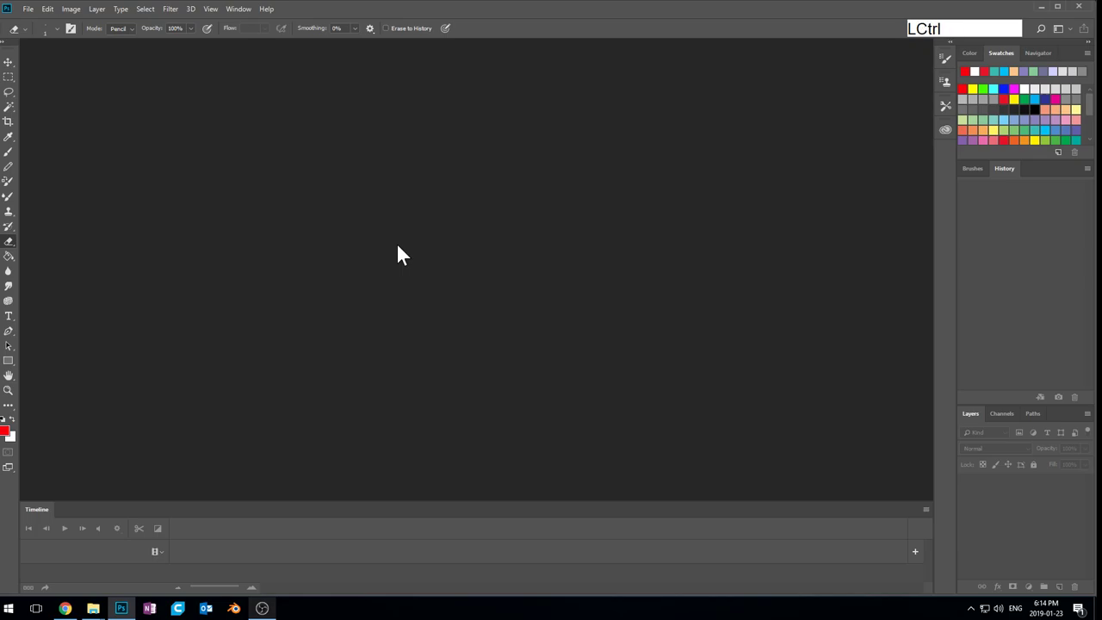
{"action": "key", "text": "ctrl+n"}
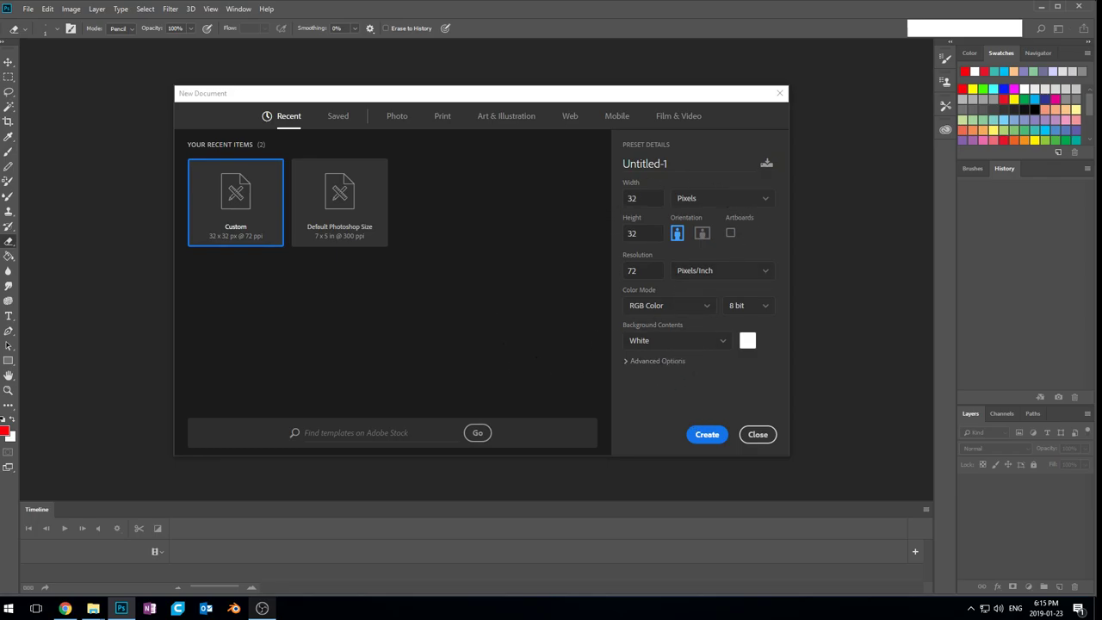
{"action": "left_click", "coordinate": [669, 162]}
{"action": "type", "text": "Pixelarr"}
{"action": "type", "text": "2"}
{"action": "key", "text": "Return"}
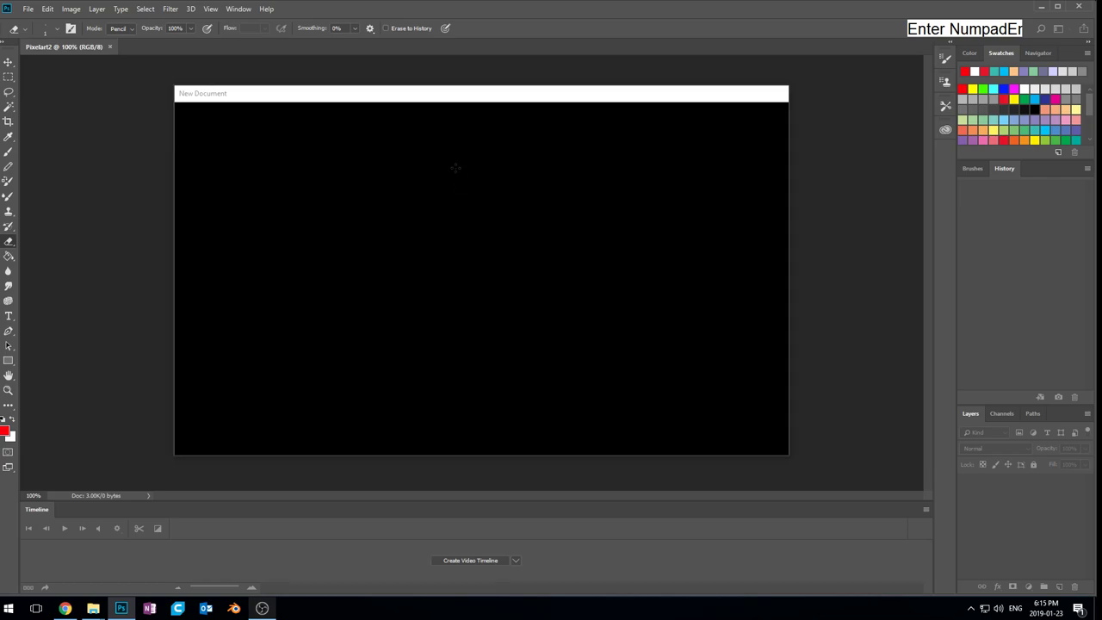
Step: Unlock the background layer, clear its entire white content so the canvas is transparent, and deselect
{"action": "scroll", "coordinate": [474, 315], "scroll_direction": "up", "scroll_amount": 10}
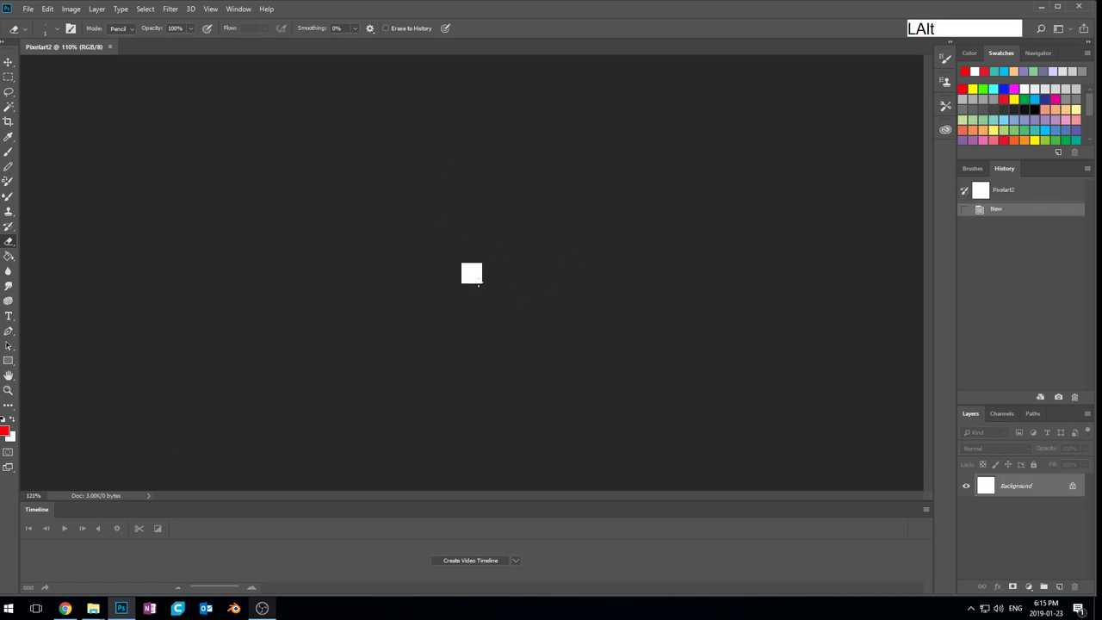
{"action": "scroll", "coordinate": [461, 321], "scroll_direction": "up", "scroll_amount": 3}
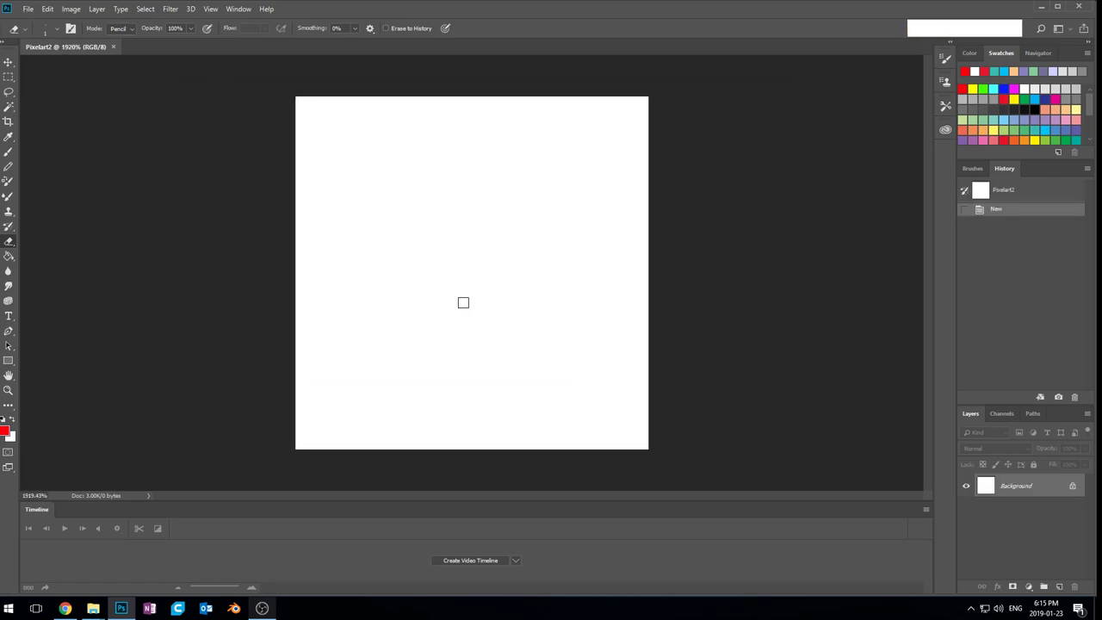
{"action": "key", "text": "m"}
{"action": "left_click", "coordinate": [278, 86]}
{"action": "left_click_drag", "start_coordinate": [277, 85], "coordinate": [677, 454]}
{"action": "key", "text": "Delete"}
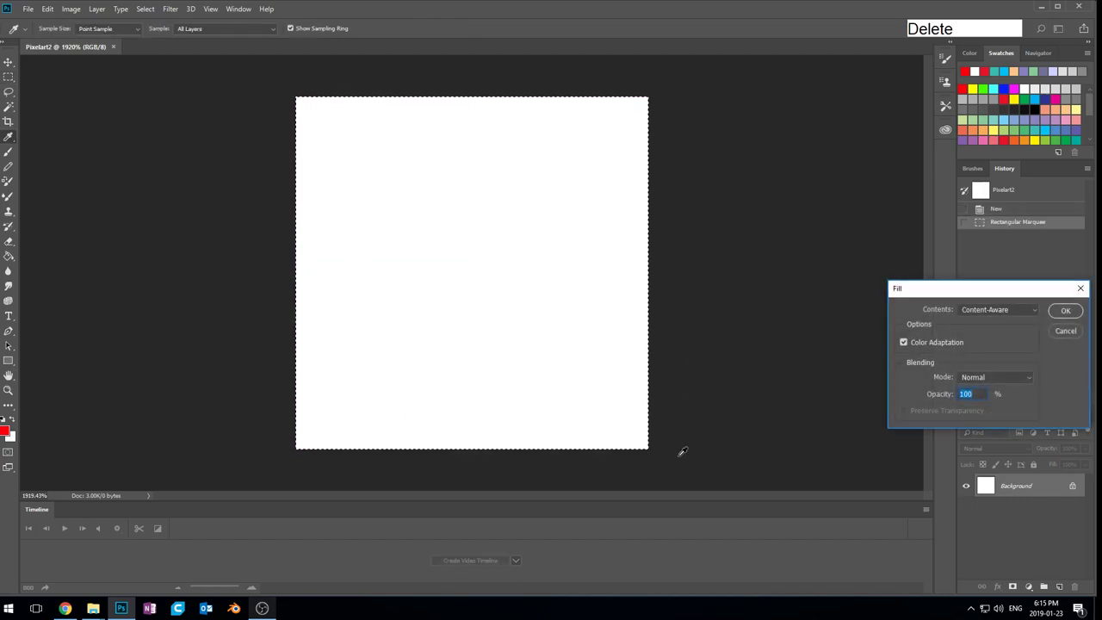
{"action": "key", "text": "Escape"}
{"action": "left_click", "coordinate": [1073, 486]}
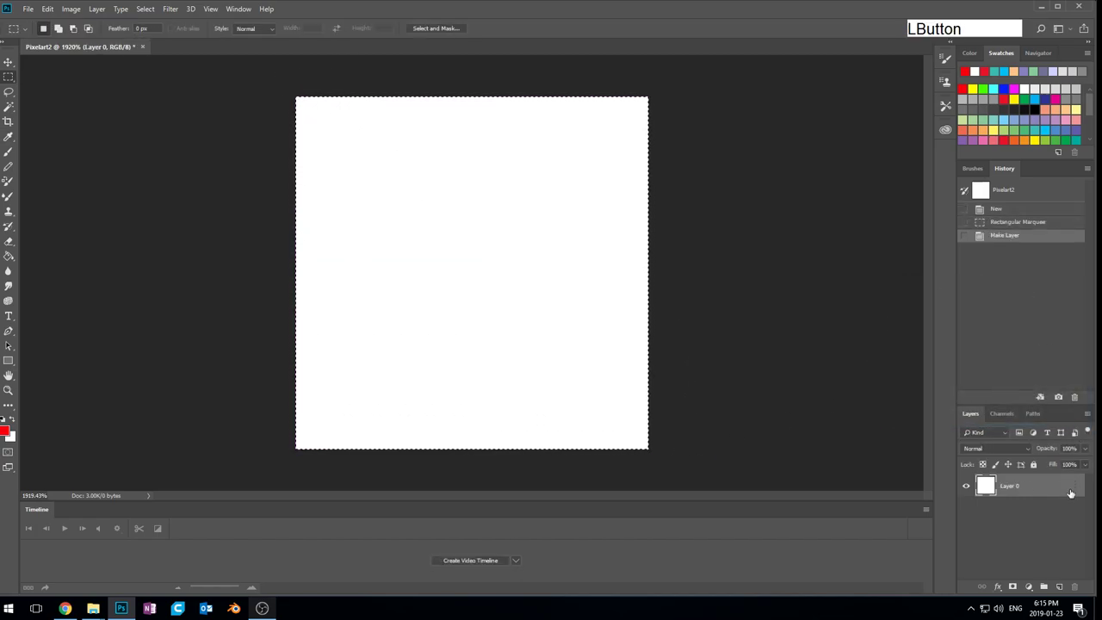
{"action": "key", "text": "Delete"}
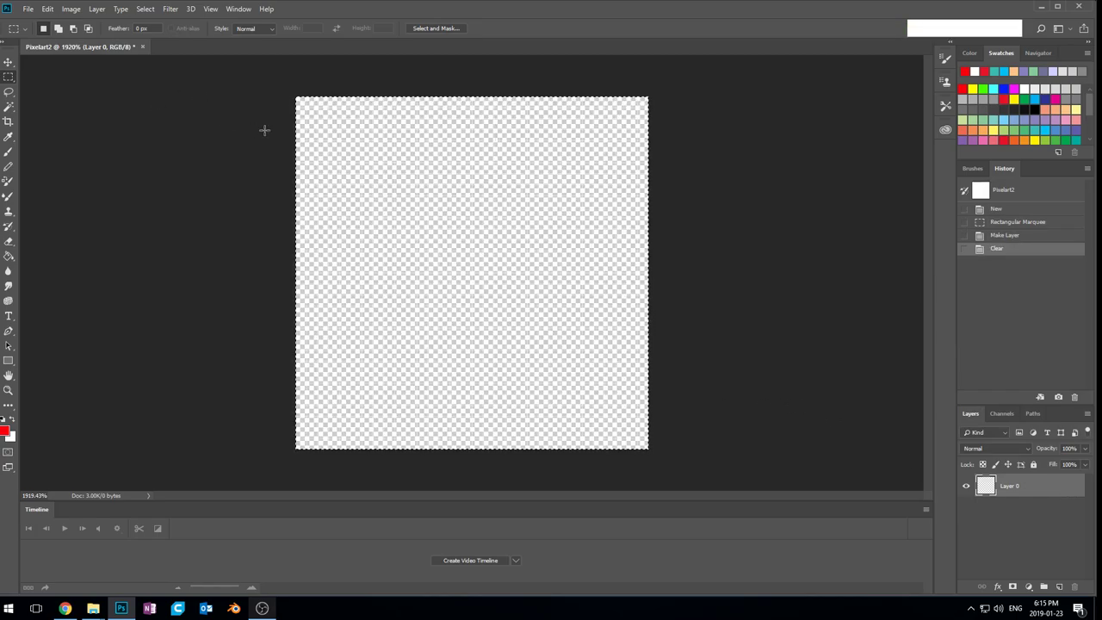
{"action": "key", "text": "ctrl+d"}
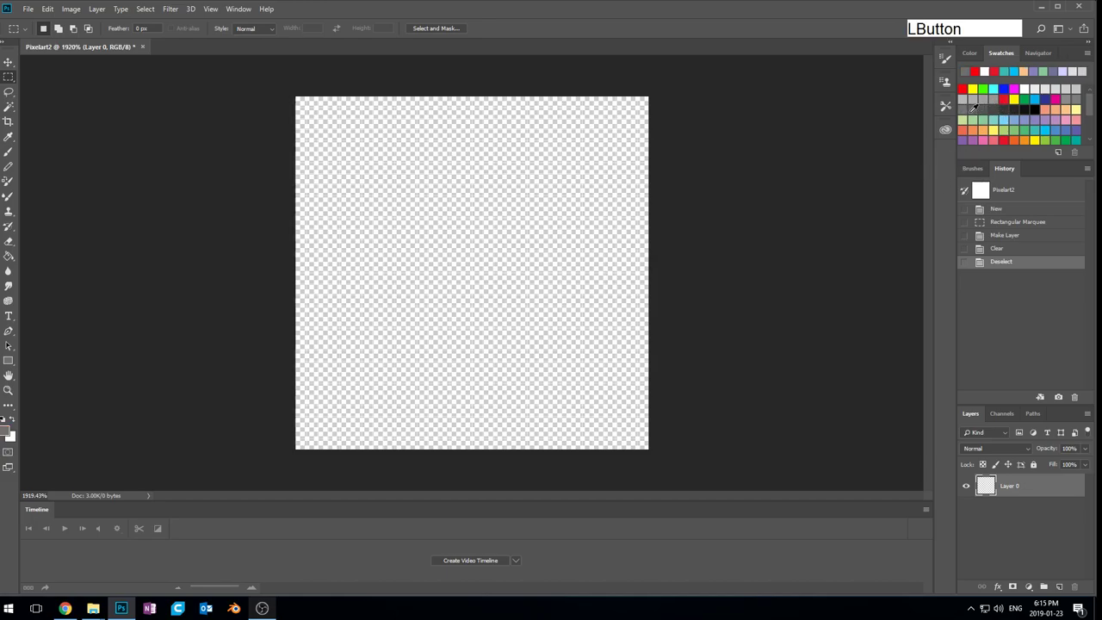
Step: Pencil a grey mountain outline across the canvas with its peak right of centre, and fill the area below with the same grey
{"action": "left_click", "coordinate": [964, 100]}
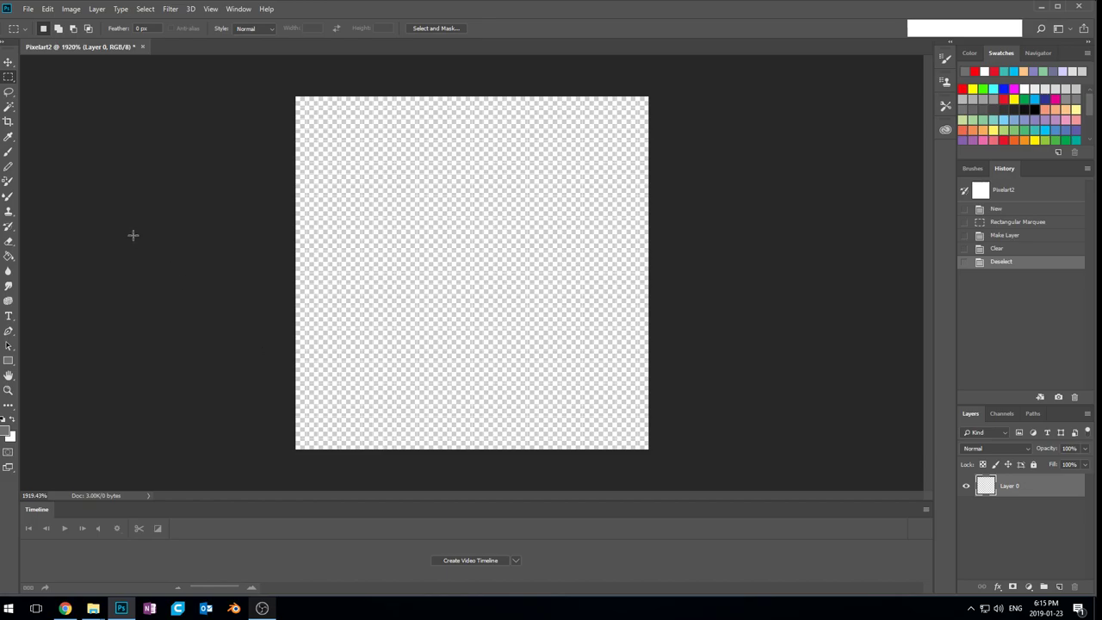
{"action": "key", "text": "b"}
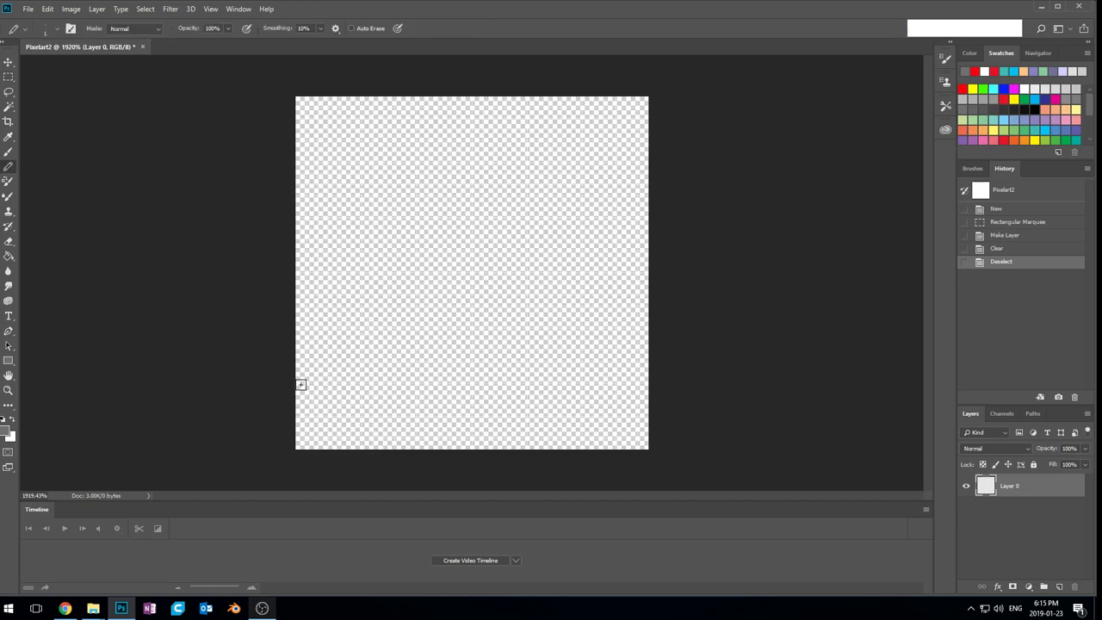
{"action": "mouse_move", "coordinate": [301, 387]}
{"action": "left_mouse_down"}
{"action": "mouse_move", "coordinate": [388, 369]}
{"action": "mouse_move", "coordinate": [416, 348]}
{"action": "mouse_move", "coordinate": [466, 247]}
{"action": "mouse_move", "coordinate": [522, 204]}
{"action": "mouse_move", "coordinate": [583, 326]}
{"action": "mouse_move", "coordinate": [611, 363]}
{"action": "mouse_move", "coordinate": [654, 382]}
{"action": "left_mouse_up"}
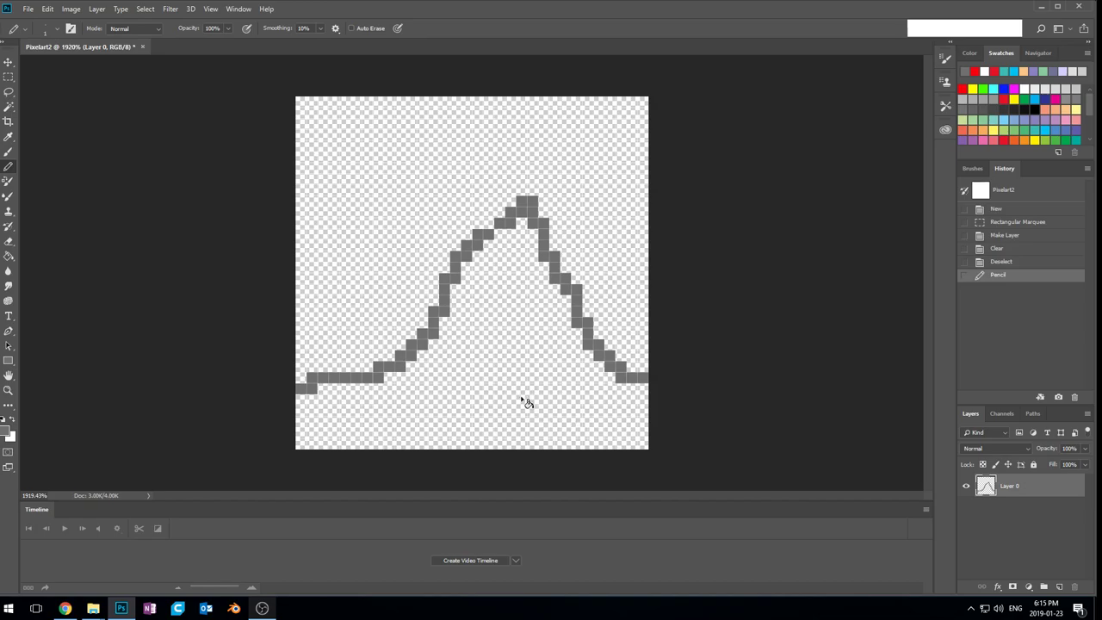
{"action": "key", "text": "g"}
{"action": "left_click", "coordinate": [498, 361]}
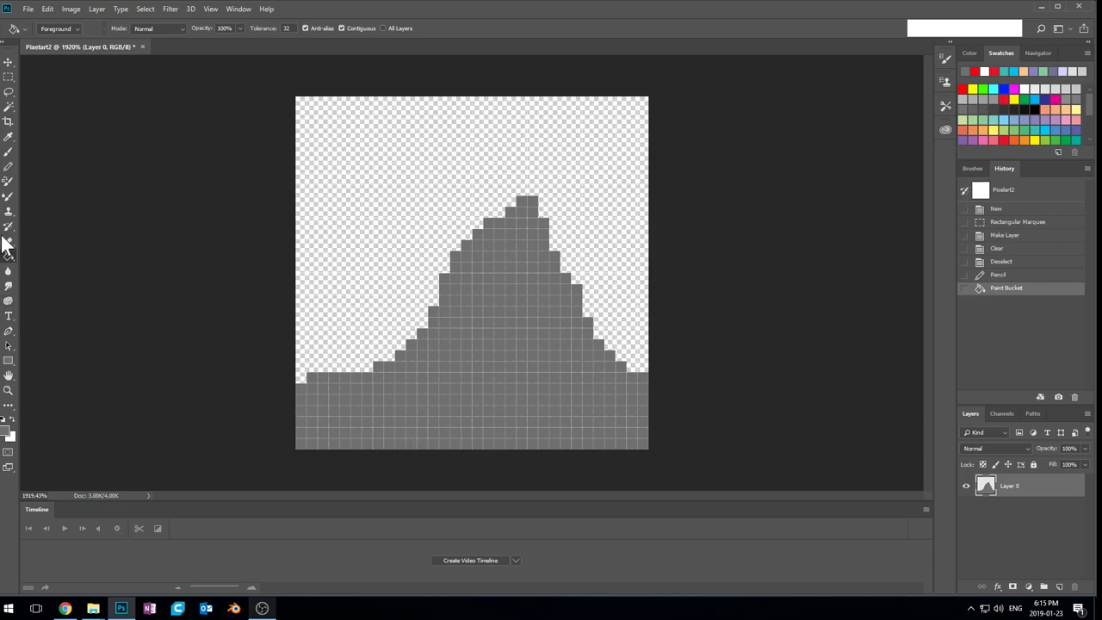
Step: Roughen the mountain's silhouette by adding single grey pixels on the left slope and near the peak, and erasing a few edge pixels
{"action": "key", "text": "b"}
{"action": "left_click", "coordinate": [367, 367]}
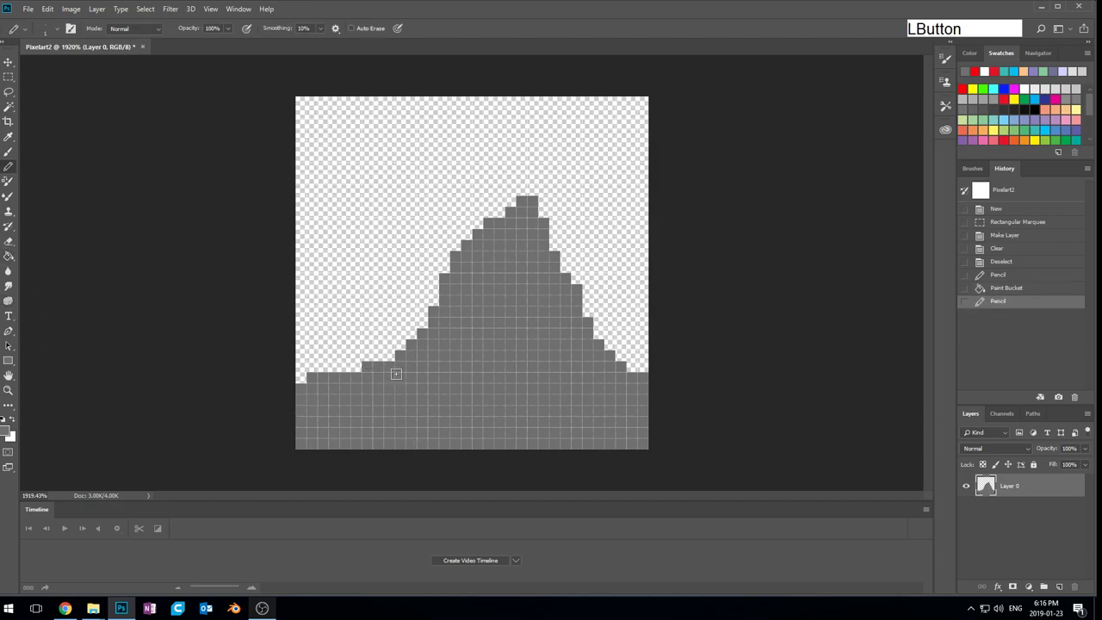
{"action": "left_click", "coordinate": [423, 323]}
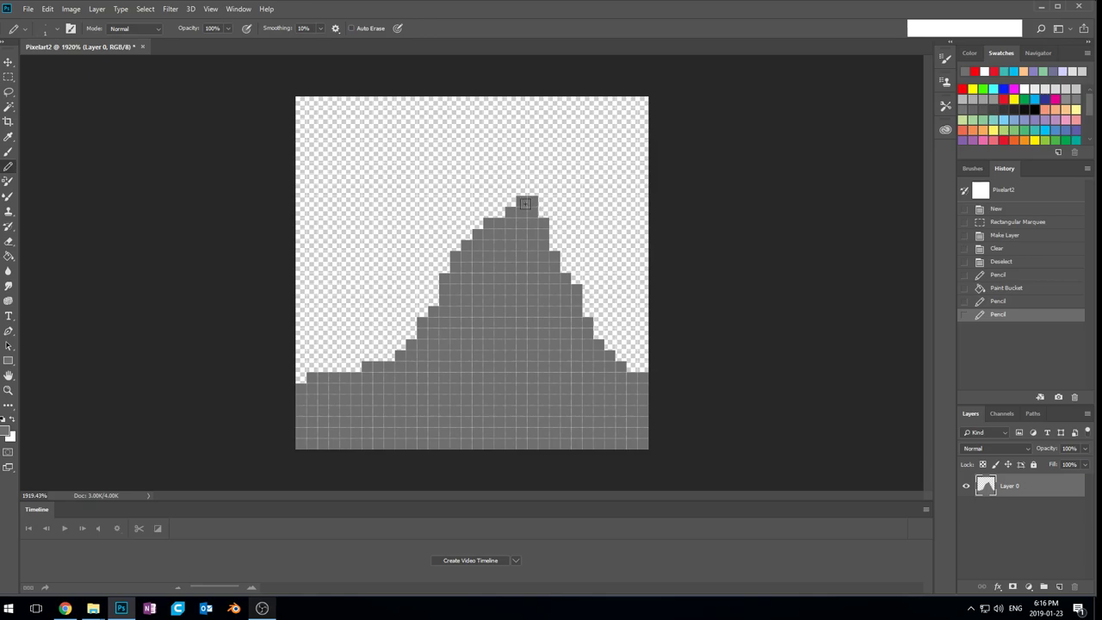
{"action": "key", "text": "e"}
{"action": "left_click", "coordinate": [467, 246]}
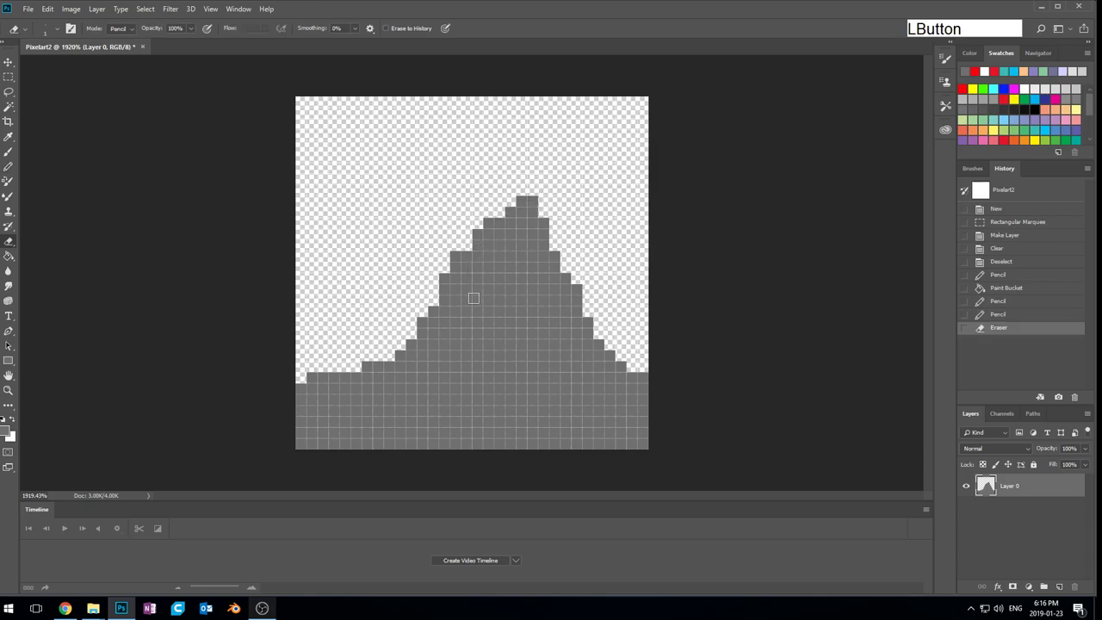
{"action": "left_click", "coordinate": [589, 324]}
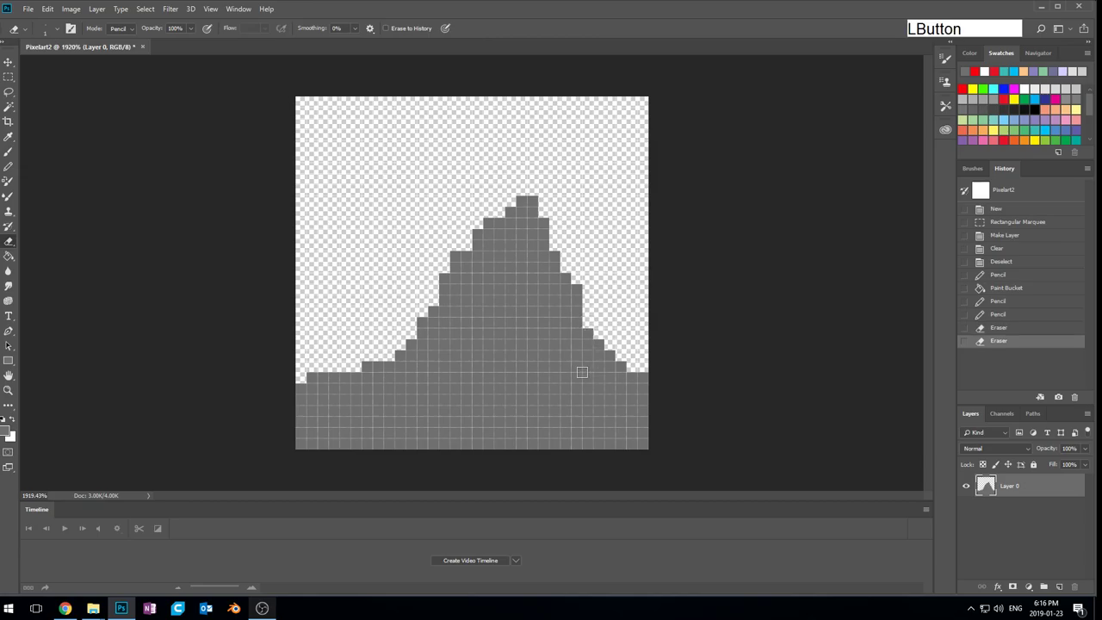
{"action": "left_click", "coordinate": [334, 378]}
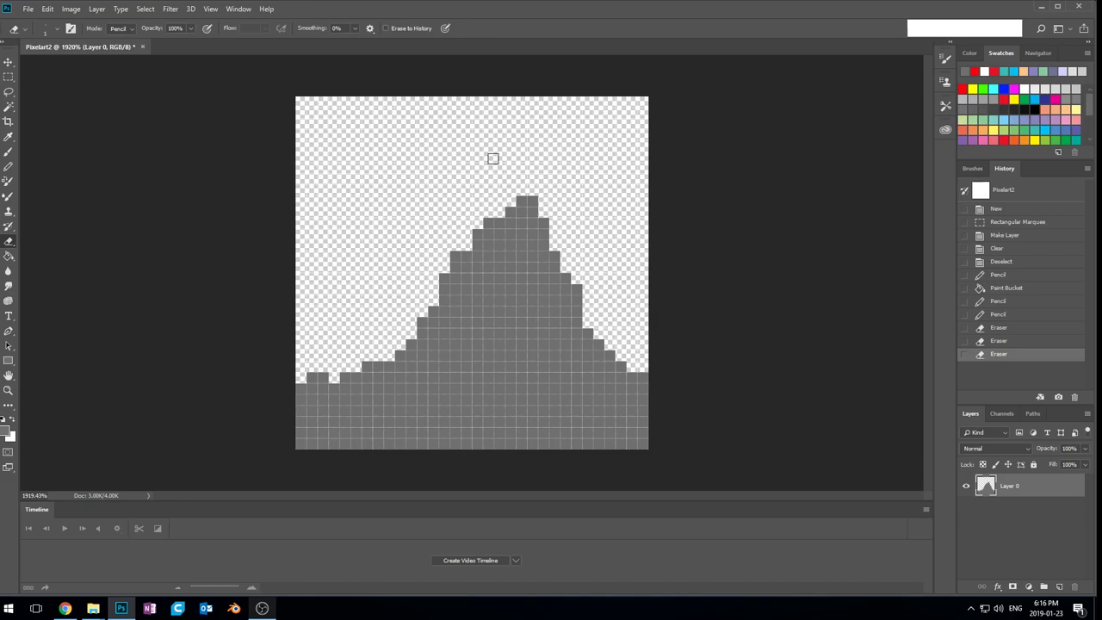
{"action": "key", "text": "b"}
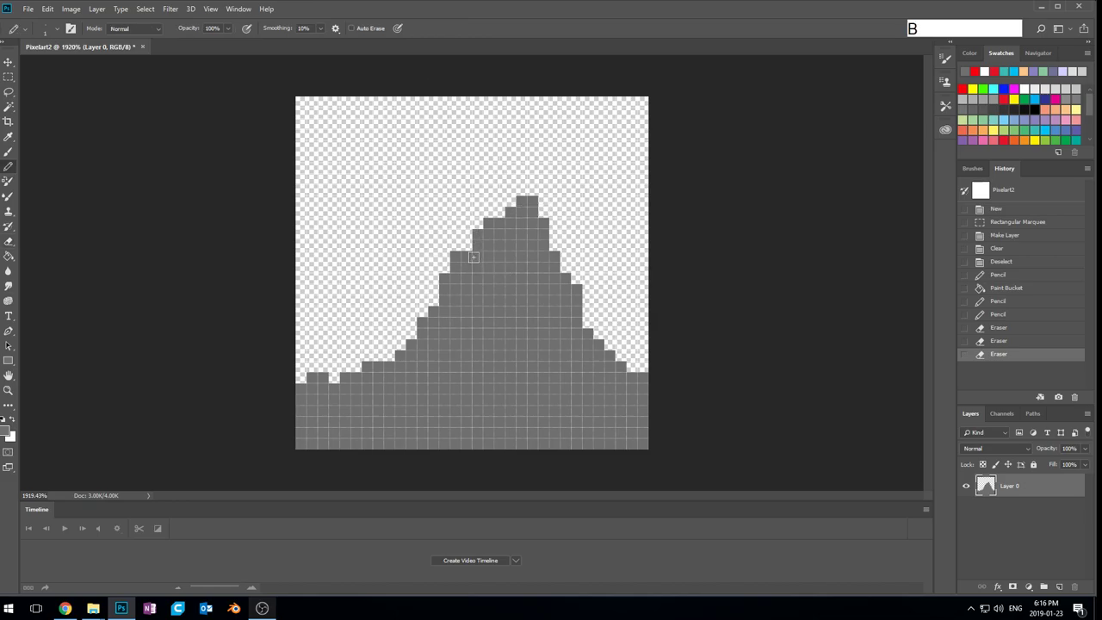
{"action": "left_click", "coordinate": [488, 224]}
{"action": "left_click", "coordinate": [488, 214]}
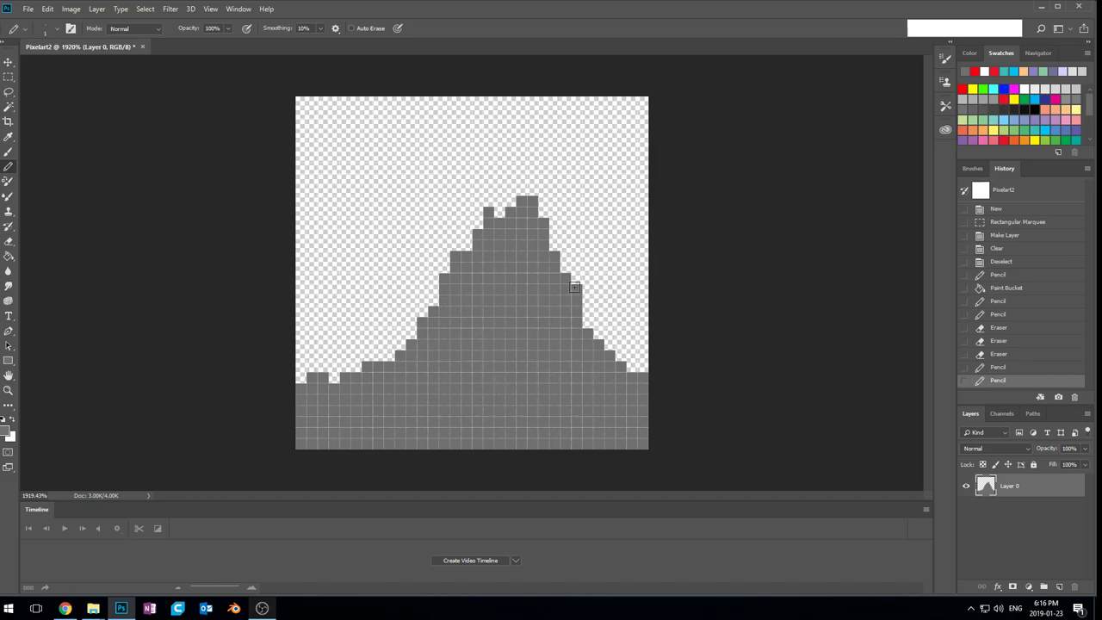
Step: Examine the mountain's silhouette at reduced magnification and close up
{"action": "scroll", "coordinate": [539, 341], "scroll_direction": "down", "scroll_amount": 5}
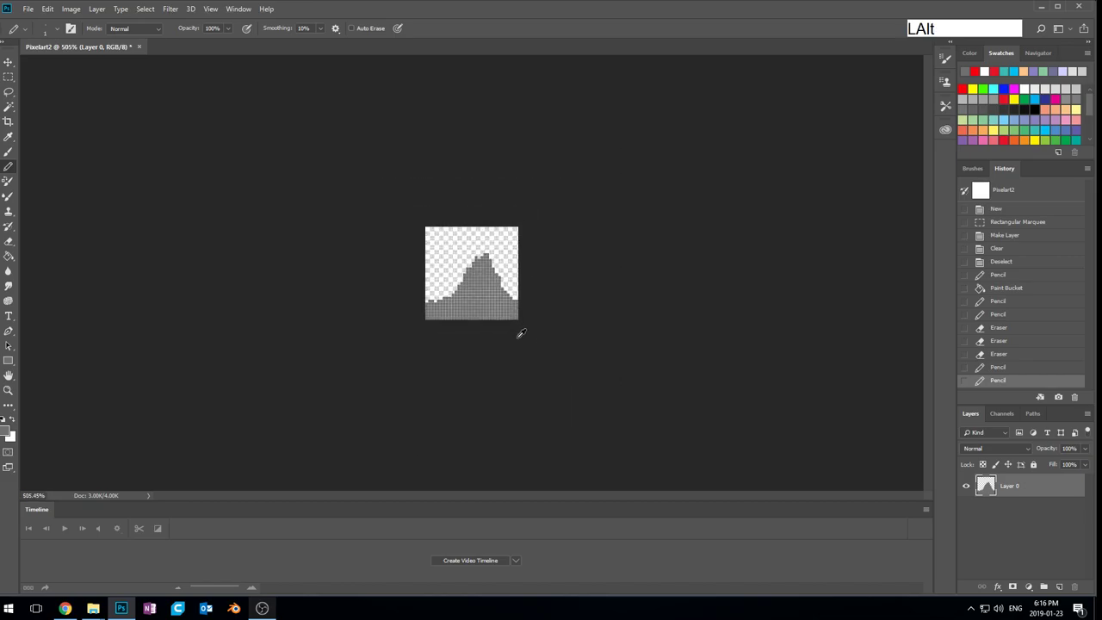
{"action": "scroll", "coordinate": [501, 296], "scroll_direction": "up", "scroll_amount": 2}
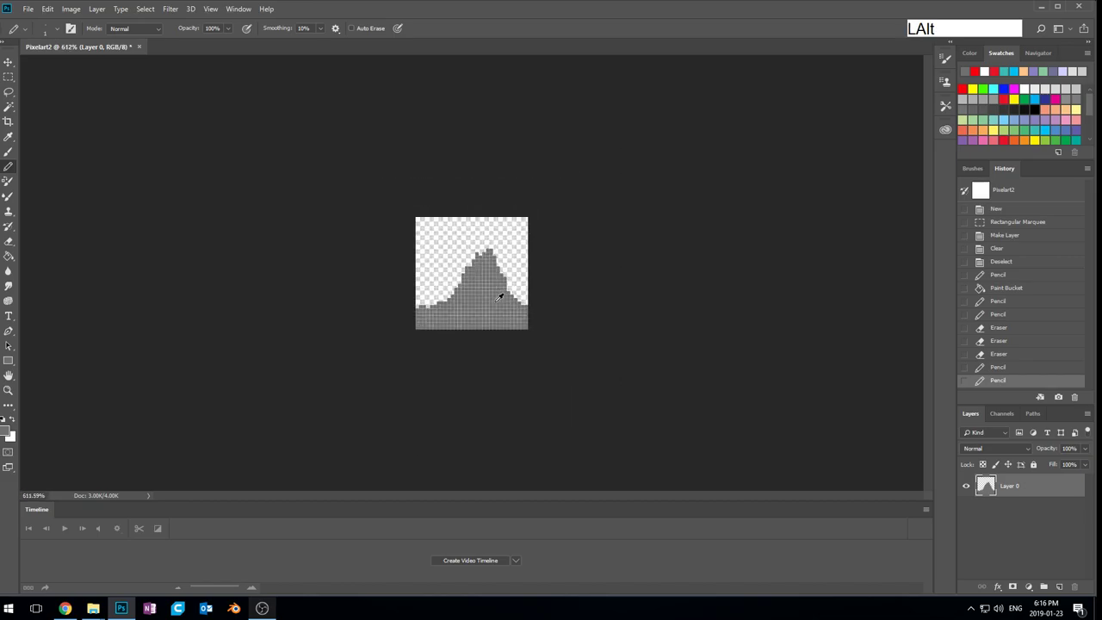
{"action": "scroll", "coordinate": [491, 298], "scroll_direction": "down", "scroll_amount": 2}
{"action": "scroll", "coordinate": [488, 301], "scroll_direction": "up", "scroll_amount": 2}
{"action": "scroll", "coordinate": [495, 293], "scroll_direction": "up", "scroll_amount": 1}
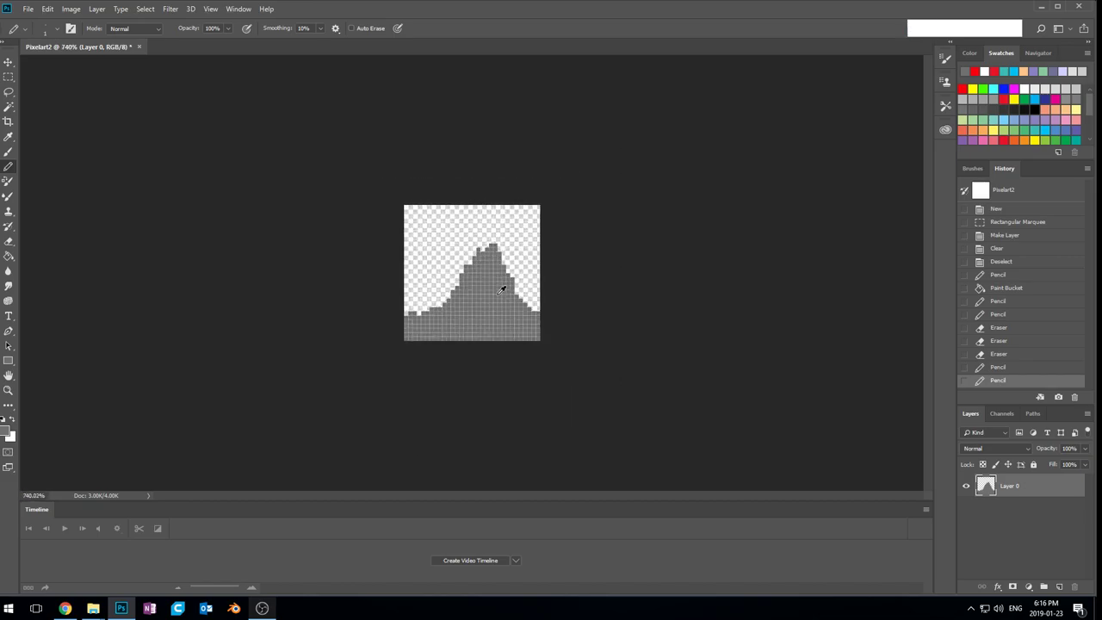
{"action": "scroll", "coordinate": [510, 306], "scroll_direction": "down", "scroll_amount": 3}
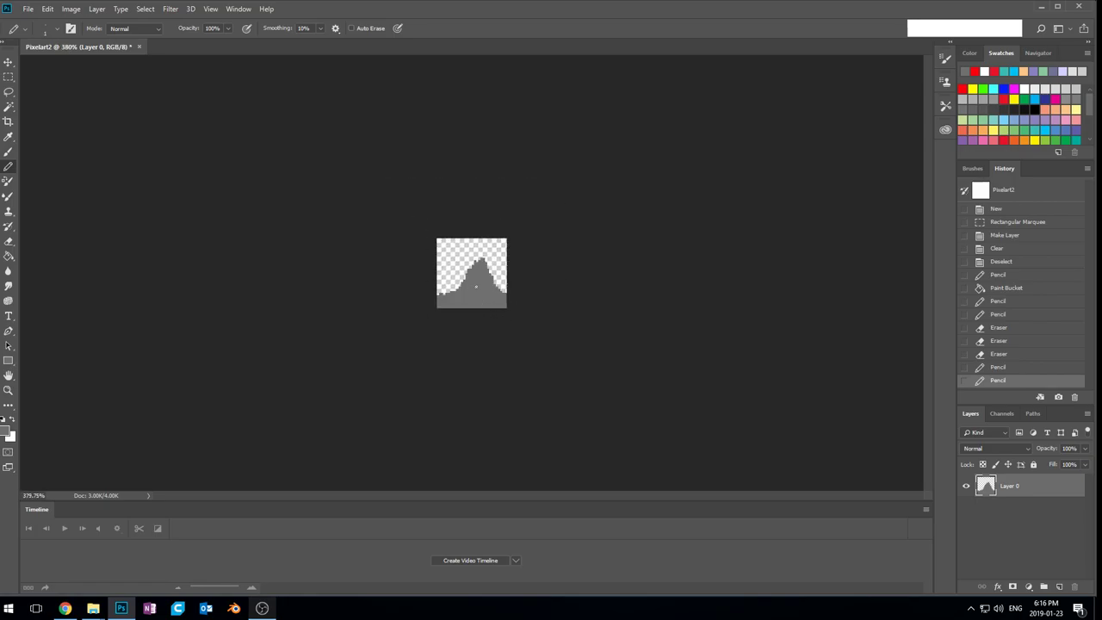
{"action": "scroll", "coordinate": [476, 286], "scroll_direction": "up", "scroll_amount": 5}
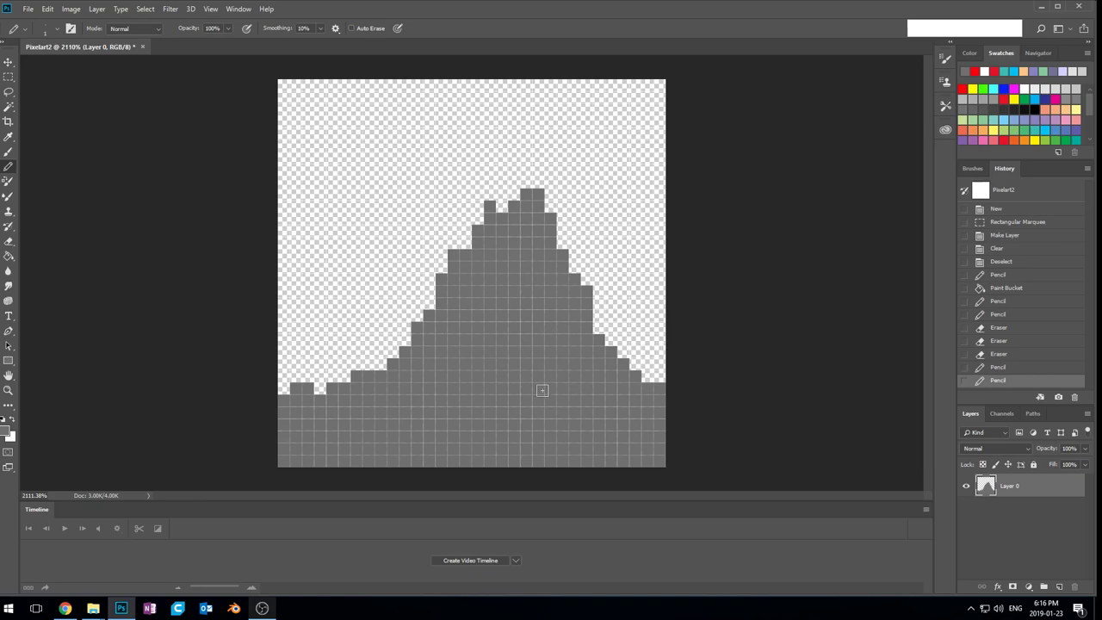
Step: Rename the mountain drawing's layer to Mountain
{"action": "double_click", "coordinate": [1008, 487]}
{"action": "type", "text": "Mountain"}
{"action": "key", "text": "Return"}
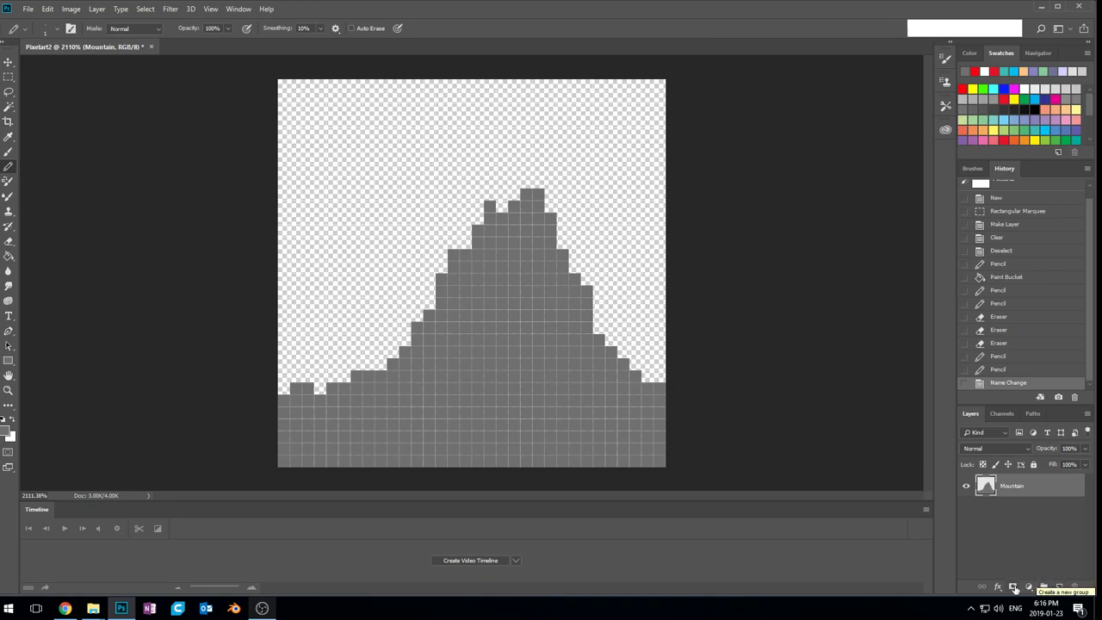
Step: Add a new layer above the Mountain layer and name it Sky
{"action": "left_click", "coordinate": [1059, 587]}
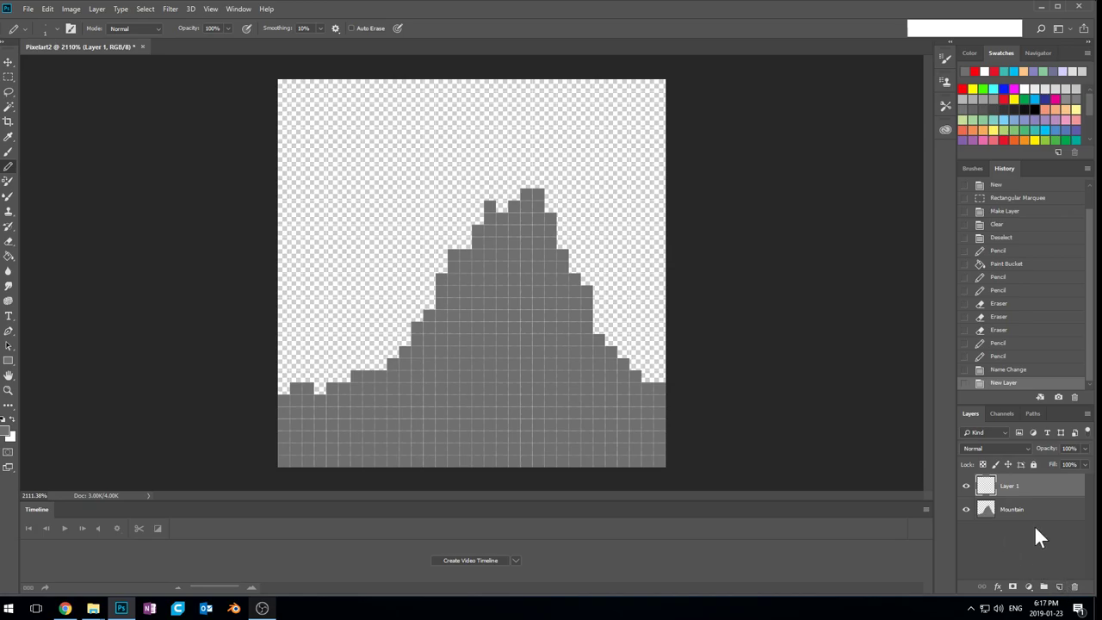
{"action": "double_click", "coordinate": [1009, 486]}
{"action": "type", "text": "sky"}
{"action": "key", "text": "Return"}
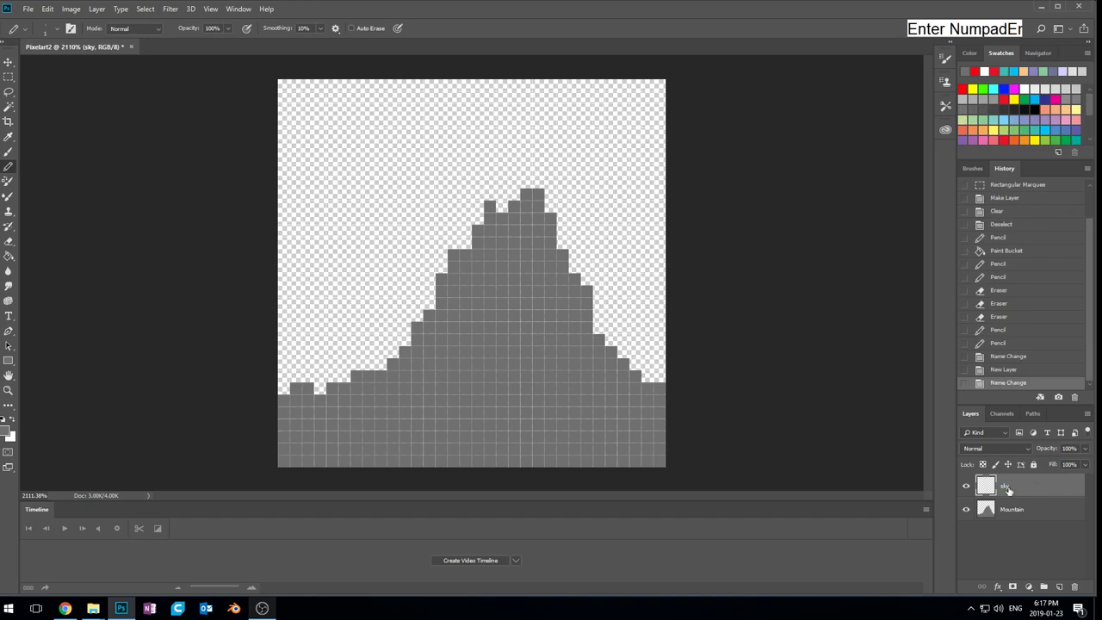
{"action": "left_click", "coordinate": [1003, 488]}
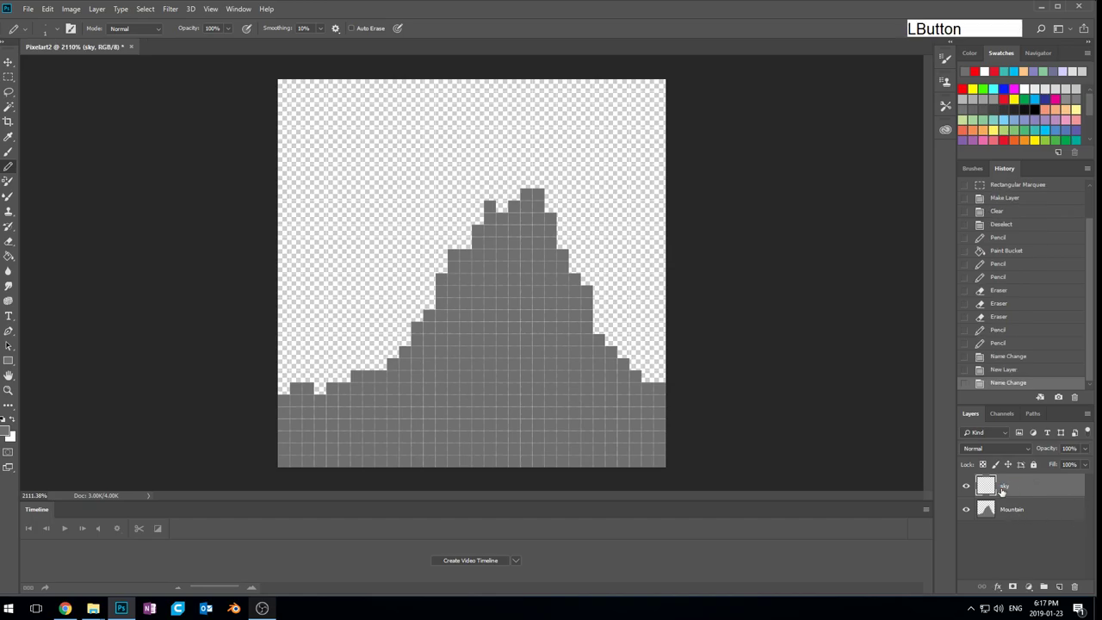
{"action": "double_click", "coordinate": [1003, 487]}
{"action": "type", "text": "Sky"}
{"action": "key", "text": "Return"}
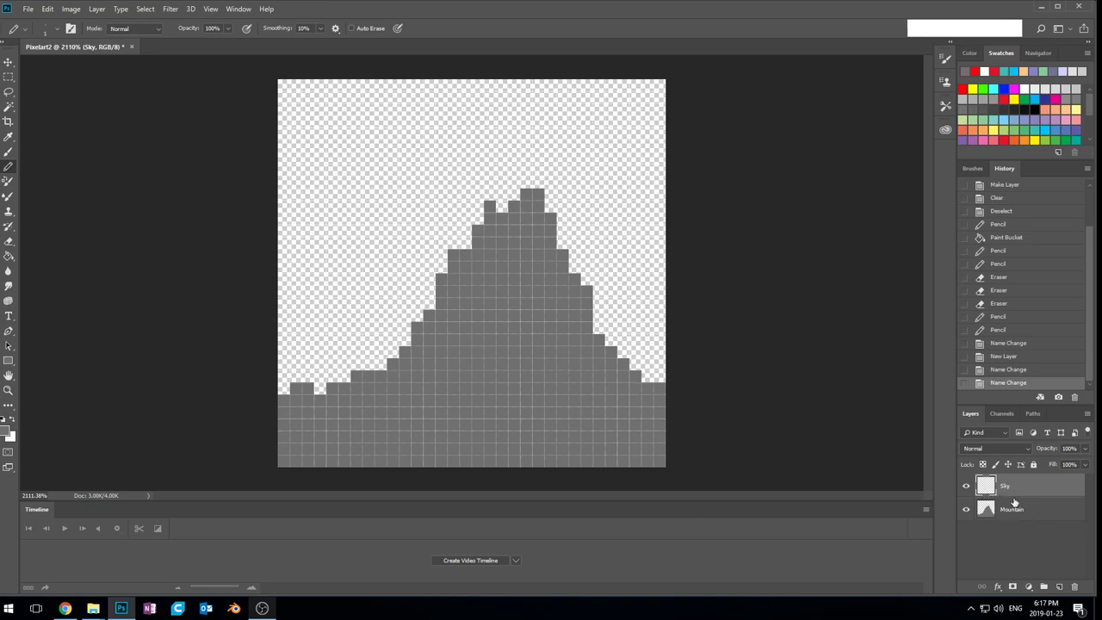
{"action": "left_click", "coordinate": [987, 509]}
{"action": "left_click", "coordinate": [994, 493]}
{"action": "left_click", "coordinate": [987, 509]}
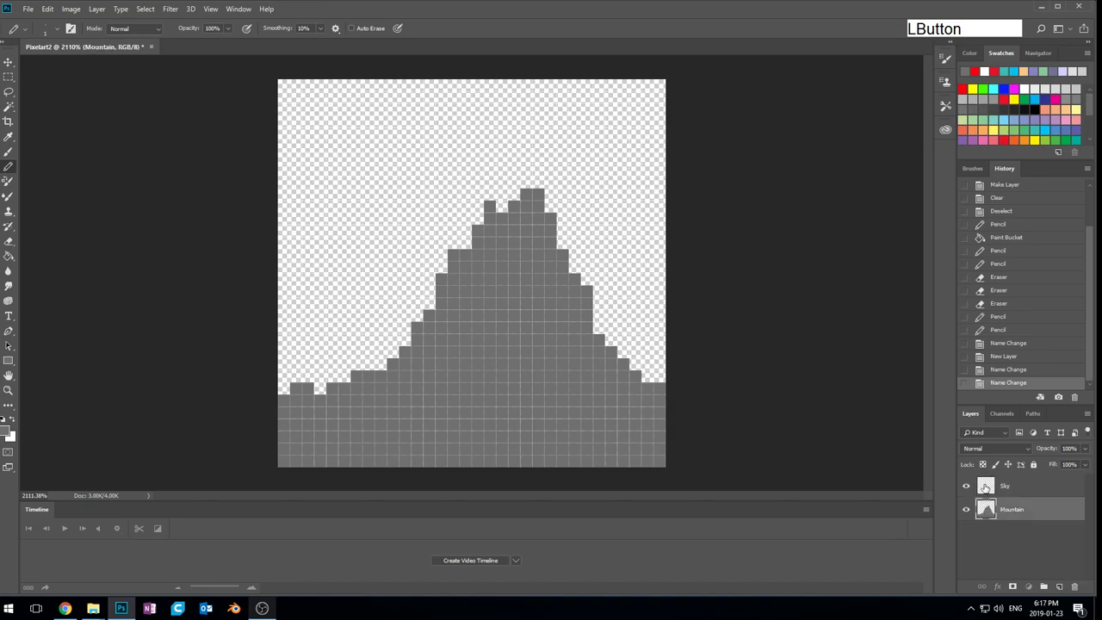
{"action": "left_click", "coordinate": [987, 488]}
{"action": "left_click", "coordinate": [988, 507]}
{"action": "left_click", "coordinate": [989, 491]}
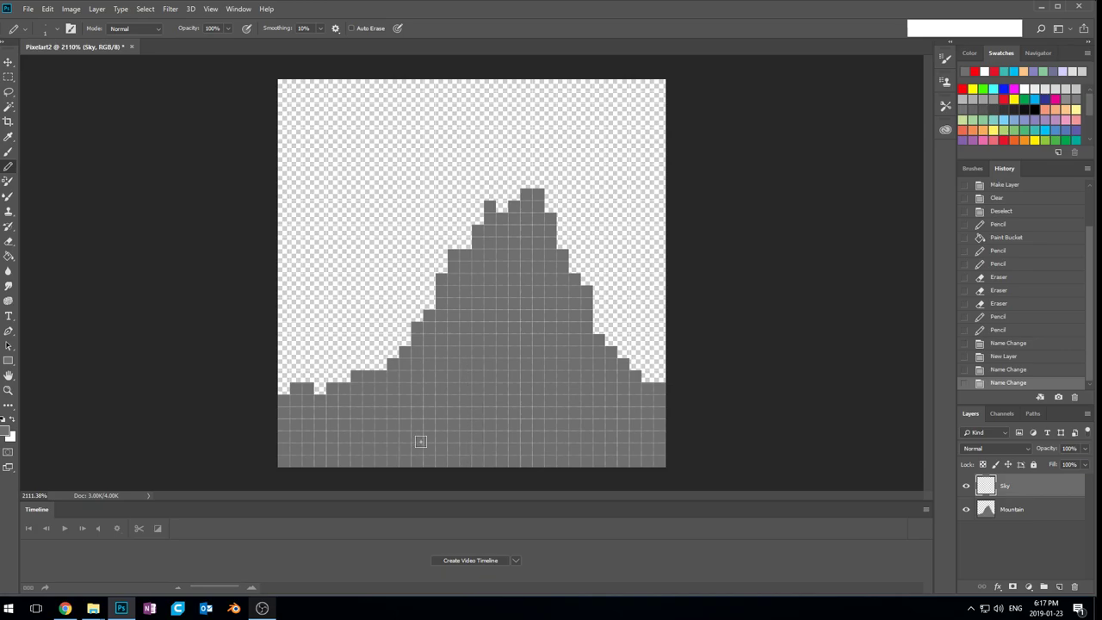
Step: Fill the Sky layer with light blue using the Paint Bucket, and move it below the Mountain layer
{"action": "left_click", "coordinate": [9, 256]}
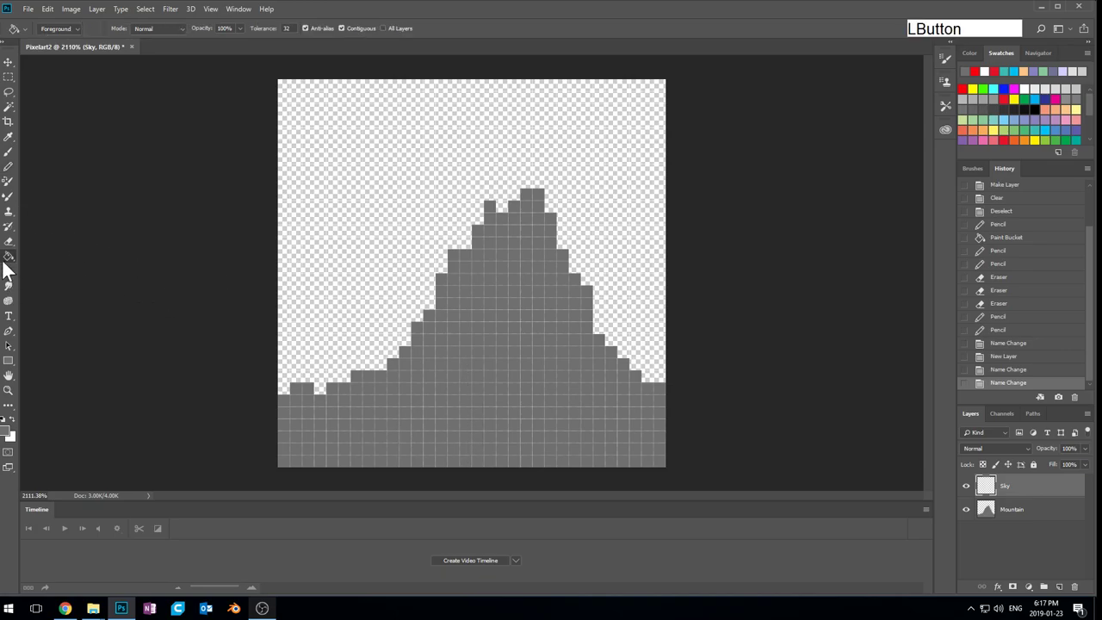
{"action": "left_click", "coordinate": [1005, 118]}
{"action": "left_click", "coordinate": [526, 224]}
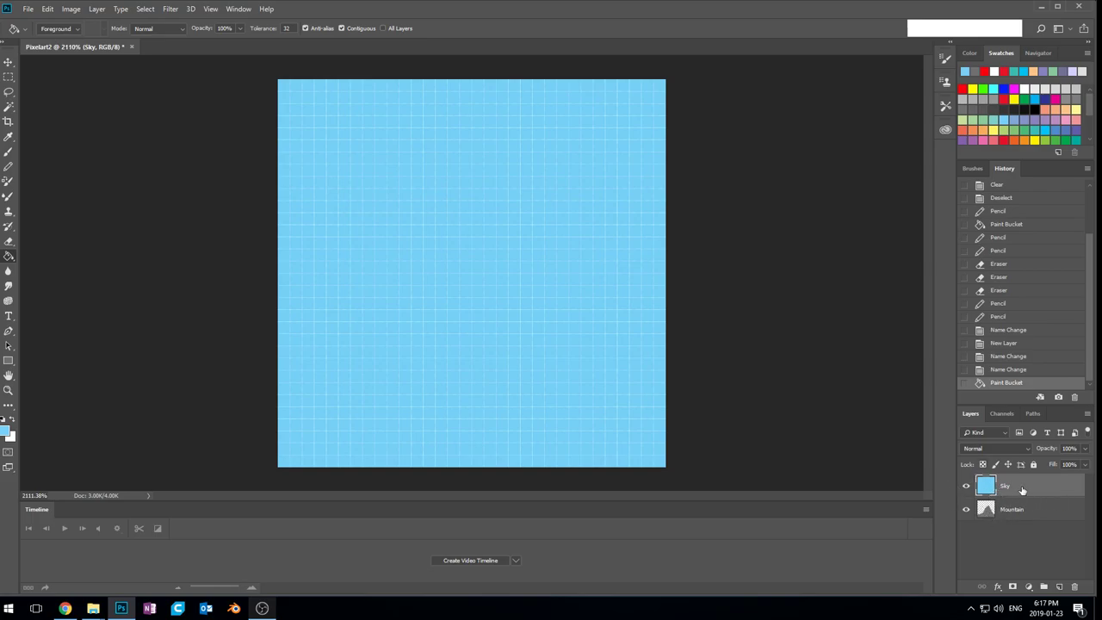
{"action": "left_click_drag", "start_coordinate": [1023, 490], "coordinate": [1025, 520]}
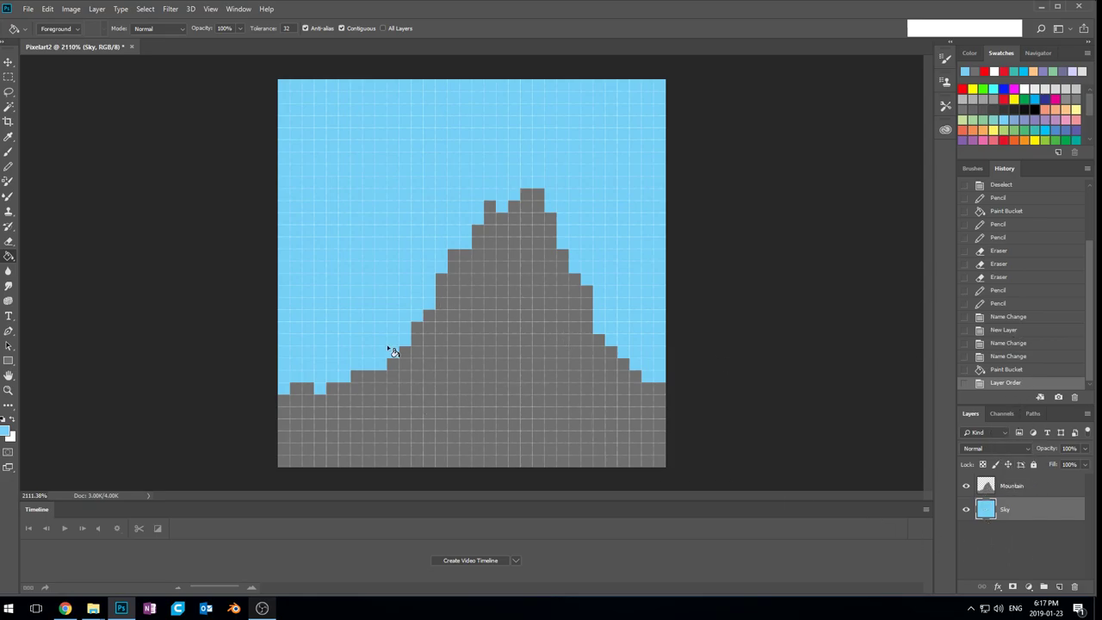
Step: Examine the landscape at reduced magnification and check the Mountain and Sky layers separately by toggling their visibility
{"action": "scroll", "coordinate": [398, 325], "scroll_direction": "down", "scroll_amount": 6, "text": "alt"}
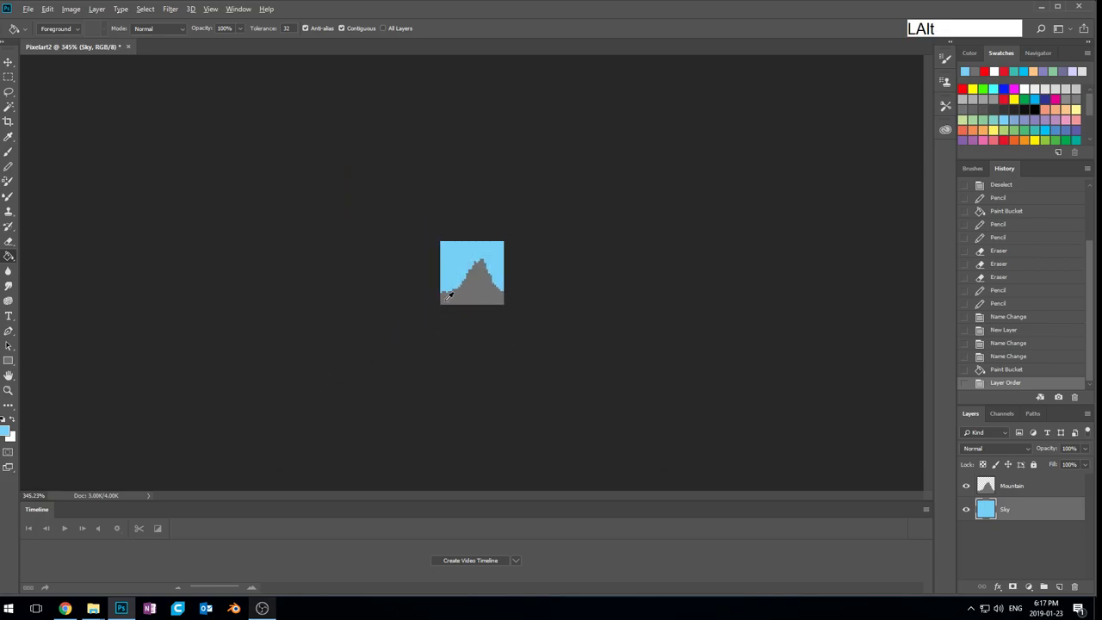
{"action": "scroll", "coordinate": [495, 302], "scroll_direction": "up", "scroll_amount": 5}
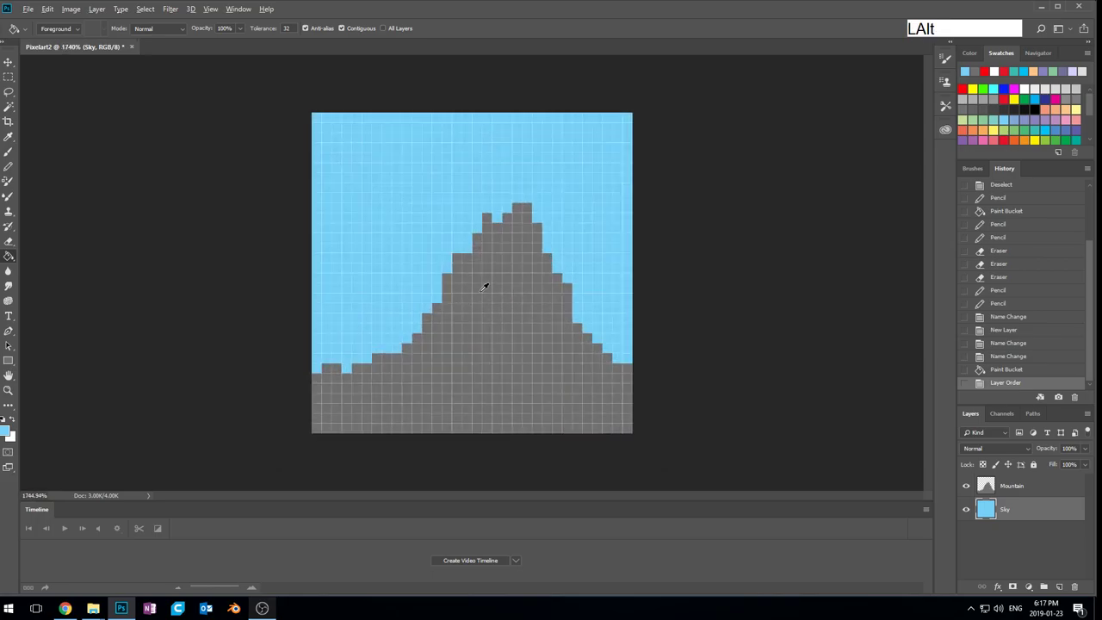
{"action": "scroll", "coordinate": [484, 285], "scroll_direction": "up", "scroll_amount": 1}
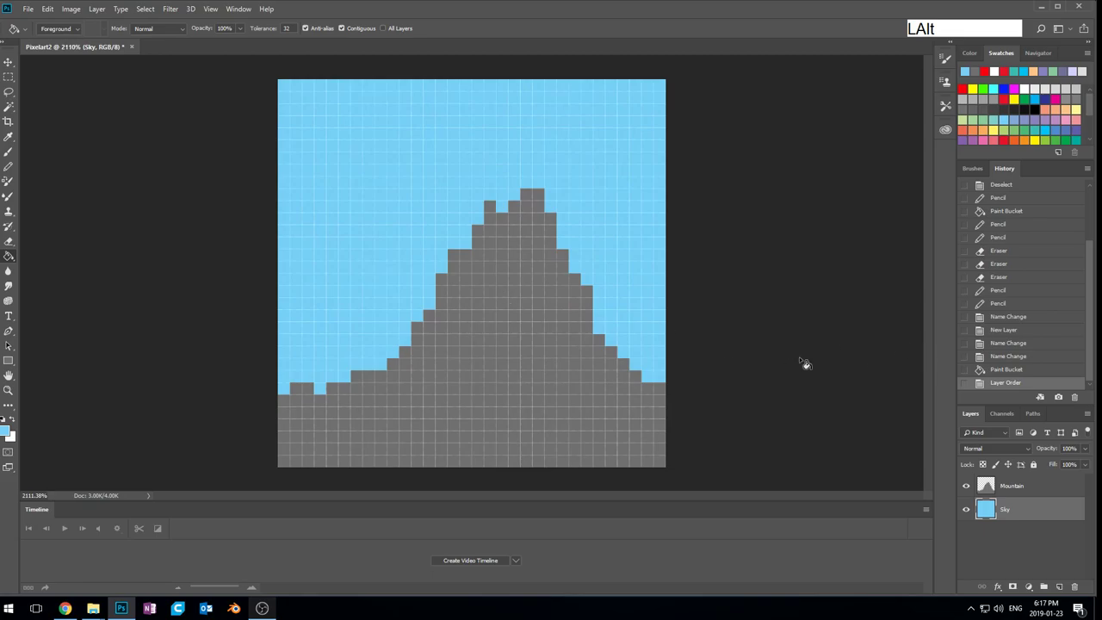
{"action": "left_click", "coordinate": [988, 515]}
{"action": "left_click", "coordinate": [987, 491]}
{"action": "left_click", "coordinate": [968, 510]}
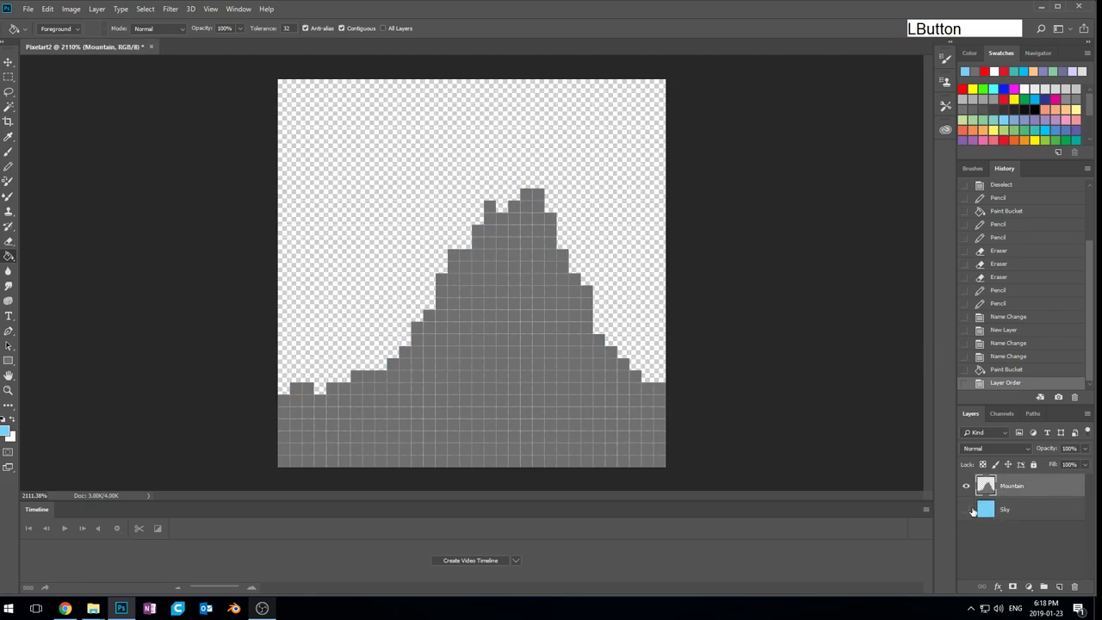
{"action": "left_click", "coordinate": [966, 510]}
{"action": "left_click", "coordinate": [967, 486]}
{"action": "left_click", "coordinate": [966, 486]}
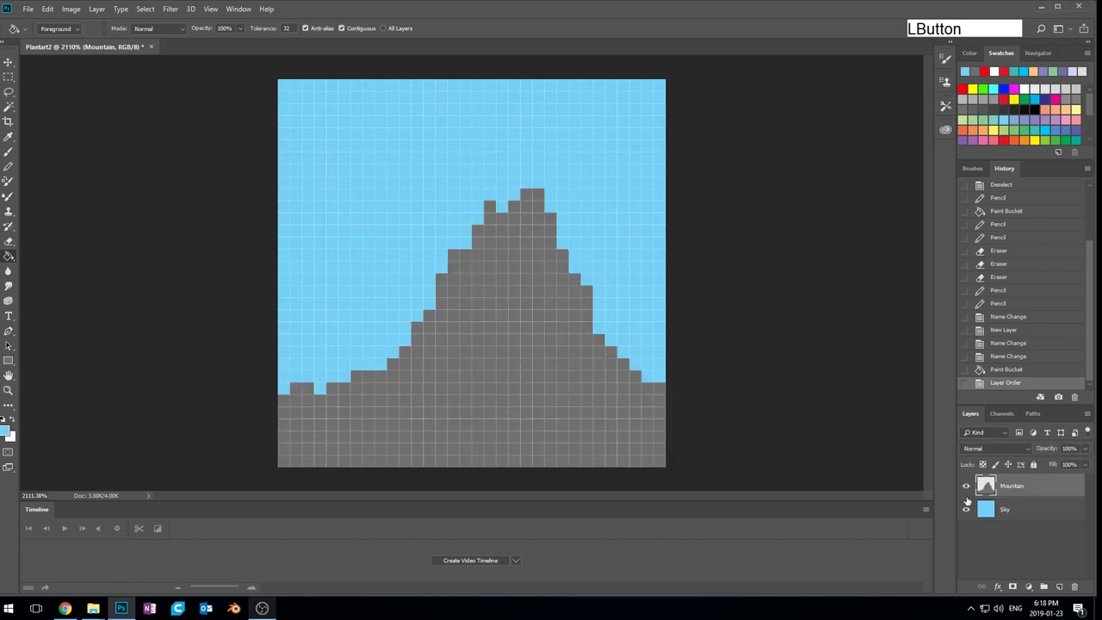
{"action": "left_click", "coordinate": [967, 486]}
{"action": "left_click", "coordinate": [967, 510]}
{"action": "left_click", "coordinate": [966, 509]}
{"action": "left_click", "coordinate": [967, 485]}
{"action": "left_click", "coordinate": [966, 510]}
{"action": "left_click", "coordinate": [967, 510]}
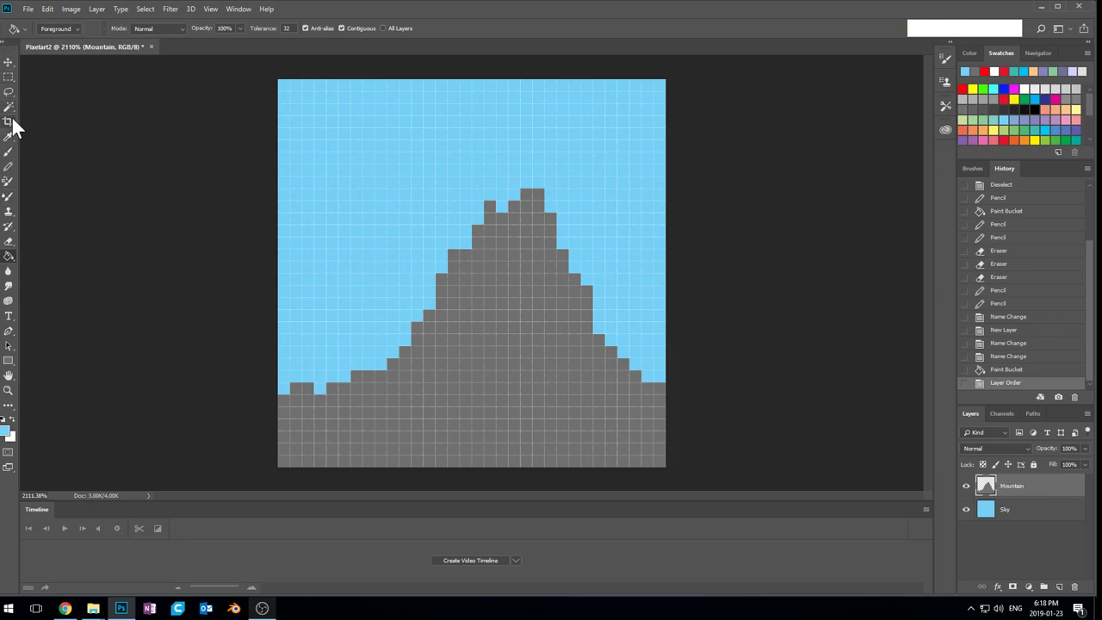
Step: Apply a vertical linear gradient to the Sky layer, from light blue at the canvas top to white at its bottom
{"action": "left_click", "coordinate": [9, 260]}
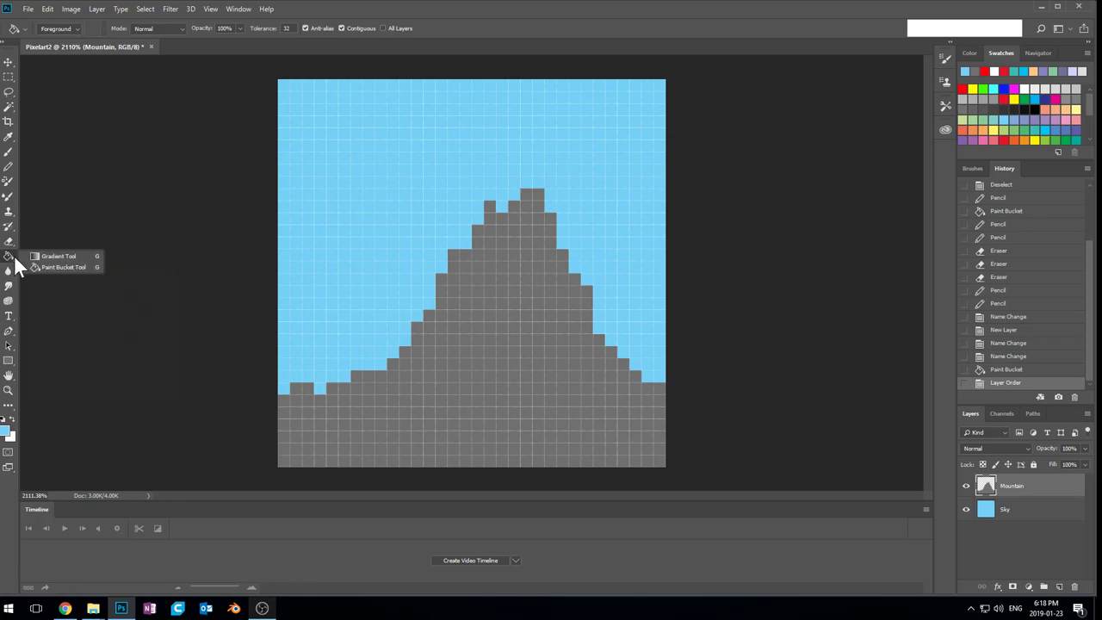
{"action": "left_click", "coordinate": [43, 257]}
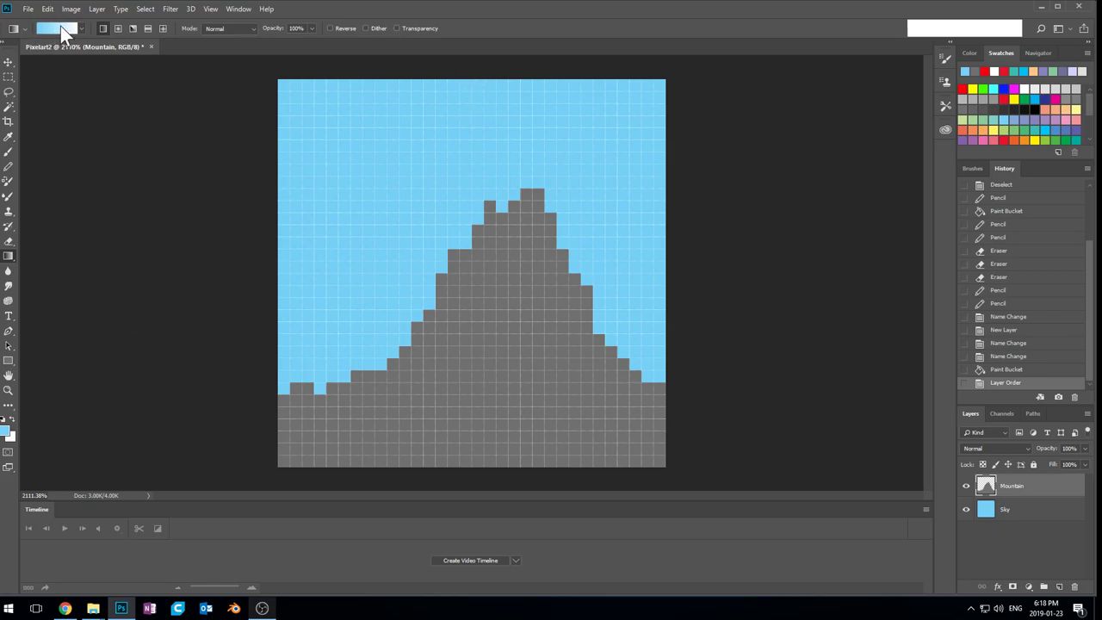
{"action": "left_click_drag", "start_coordinate": [491, 67], "coordinate": [487, 476]}
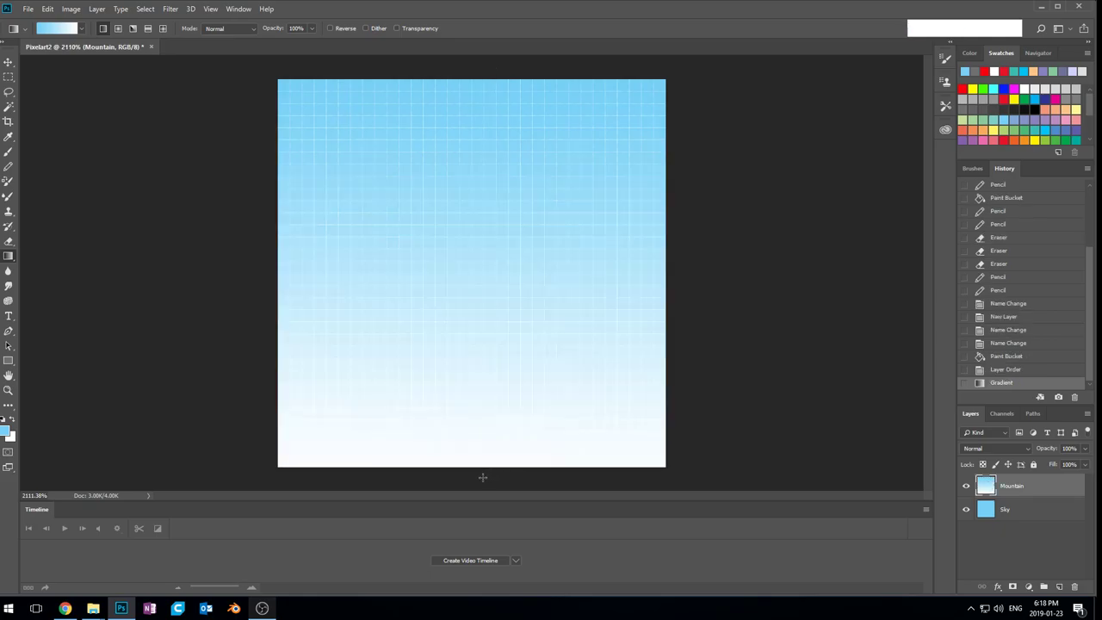
{"action": "key", "text": "ctrl+z"}
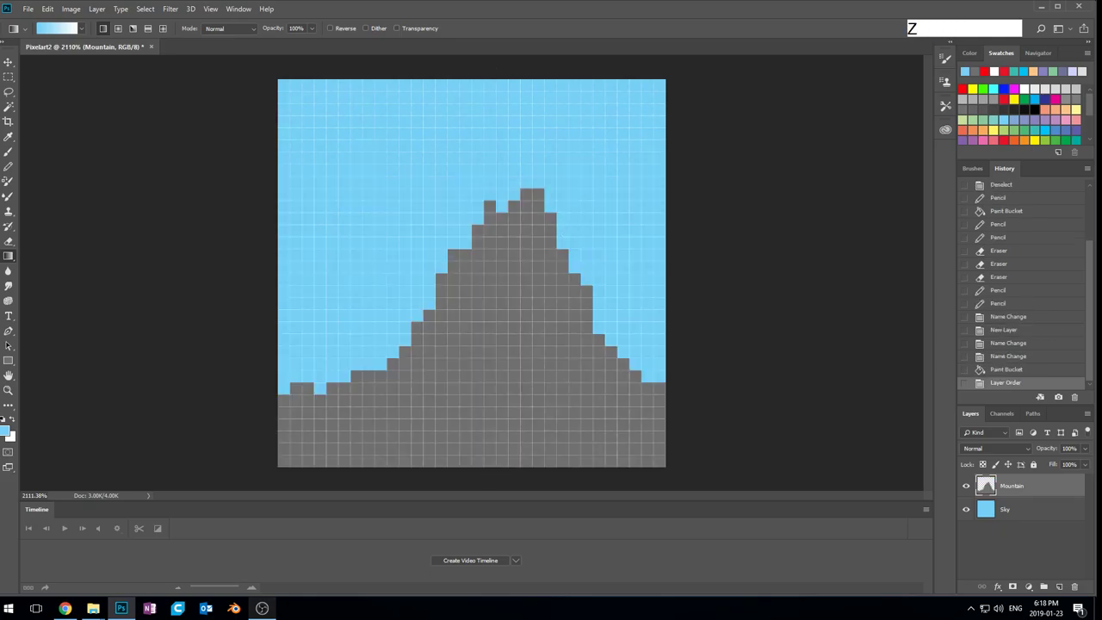
{"action": "left_click", "coordinate": [1017, 509]}
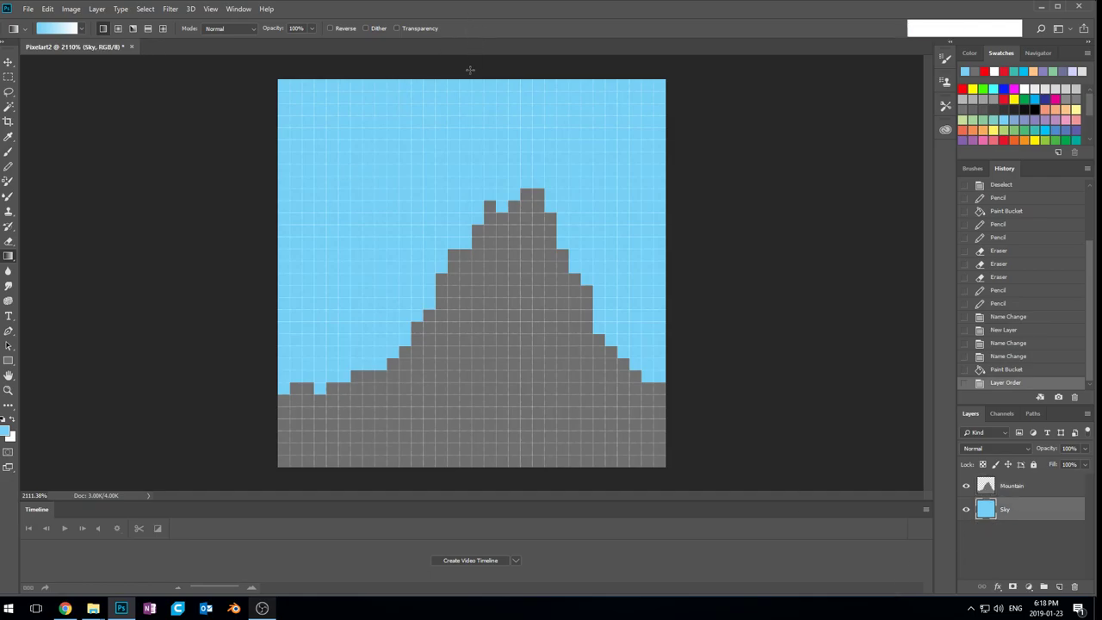
{"action": "left_click_drag", "start_coordinate": [471, 69], "coordinate": [472, 488]}
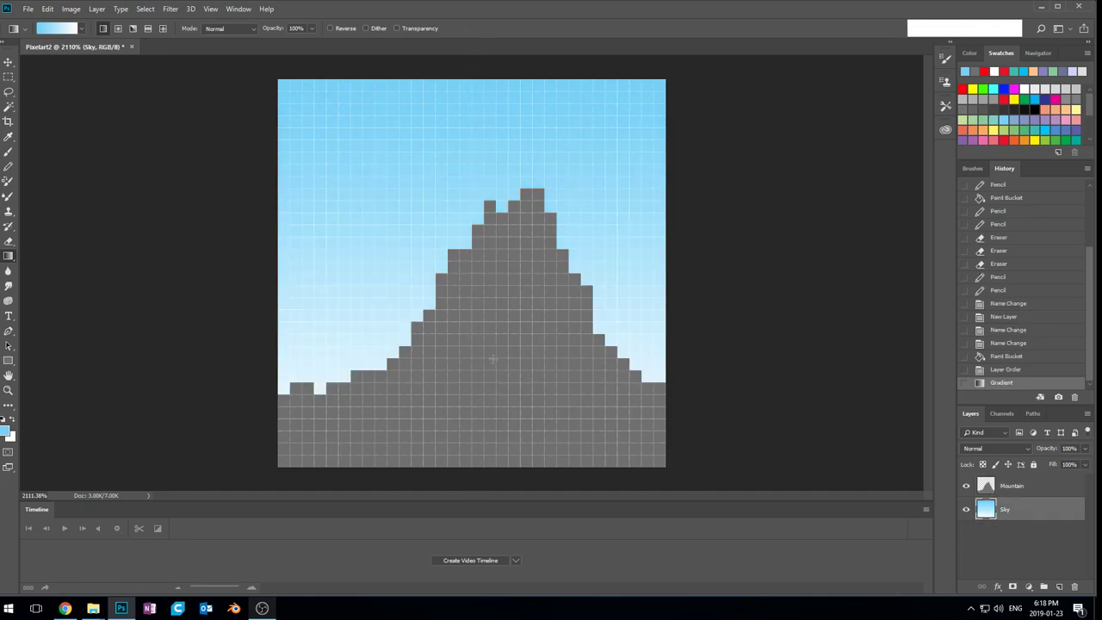
{"action": "scroll", "coordinate": [494, 342], "scroll_direction": "down", "scroll_amount": 8}
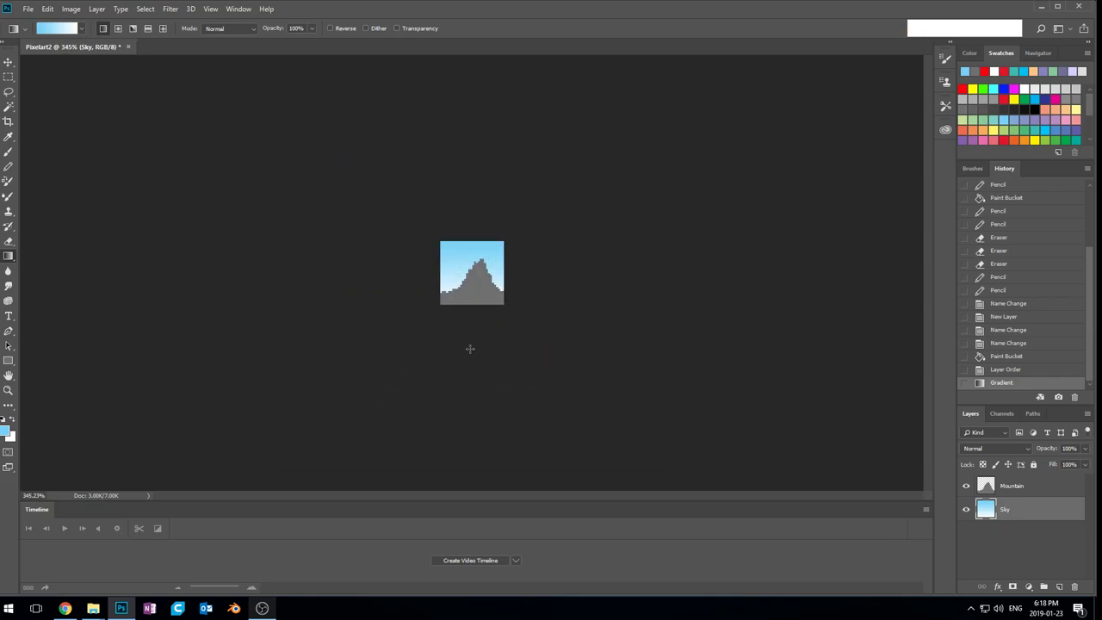
{"action": "scroll", "coordinate": [493, 264], "scroll_direction": "up", "scroll_amount": 7}
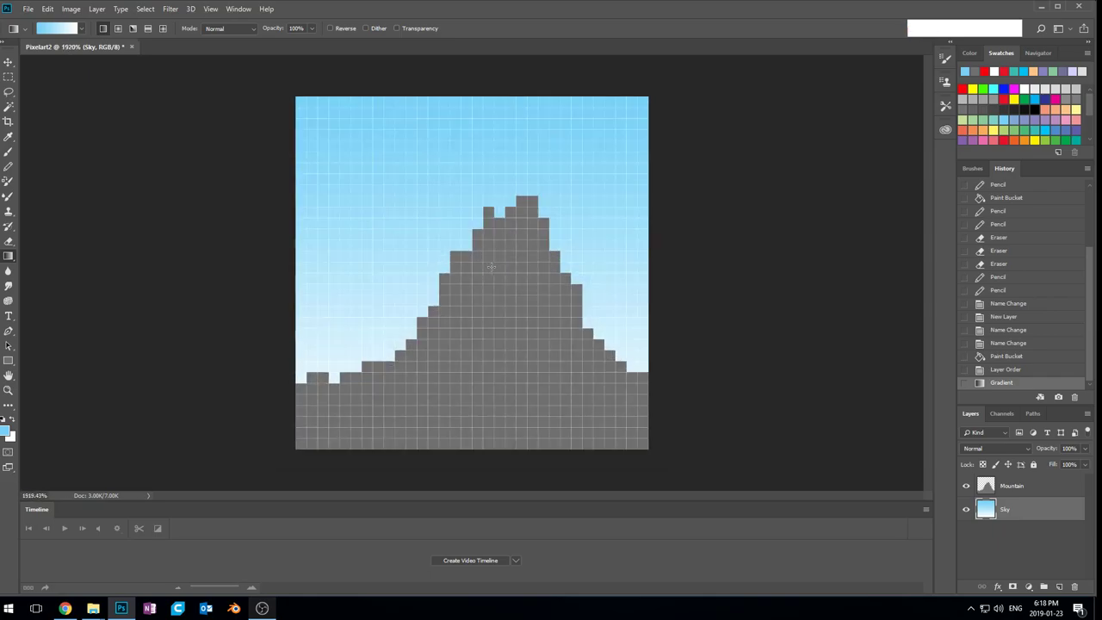
Step: Try a diagonal light-blue-to-white gradient on the Sky layer, running from the canvas's upper-left corner toward its lower right
{"action": "left_click_drag", "start_coordinate": [295, 76], "coordinate": [746, 465]}
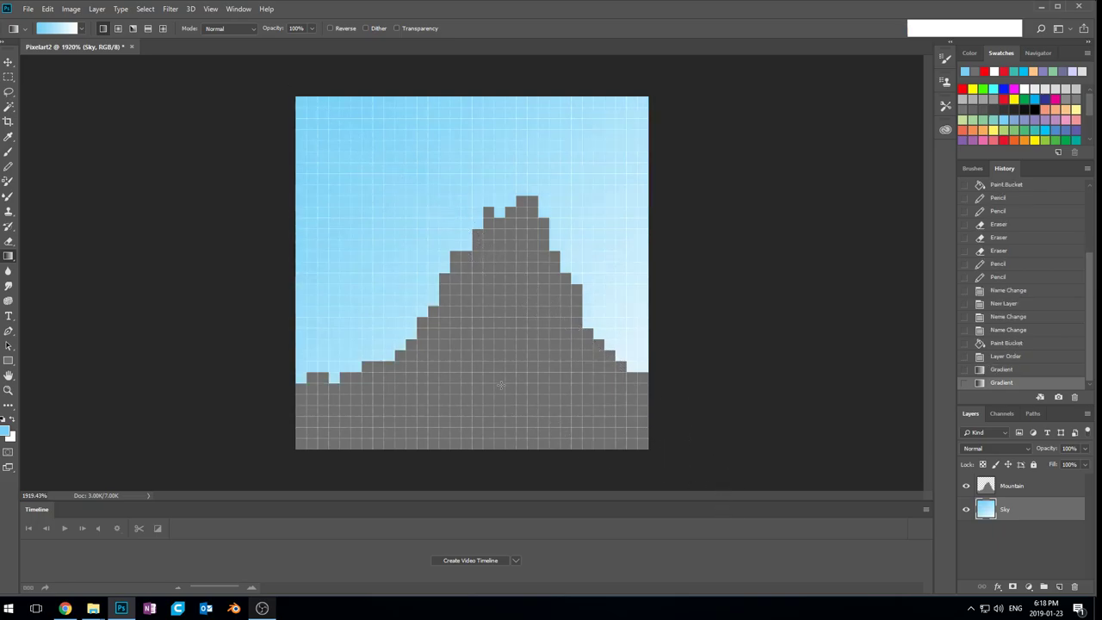
{"action": "scroll", "coordinate": [500, 385], "scroll_direction": "down", "scroll_amount": 6}
{"action": "scroll", "coordinate": [514, 396], "scroll_direction": "up", "scroll_amount": 3}
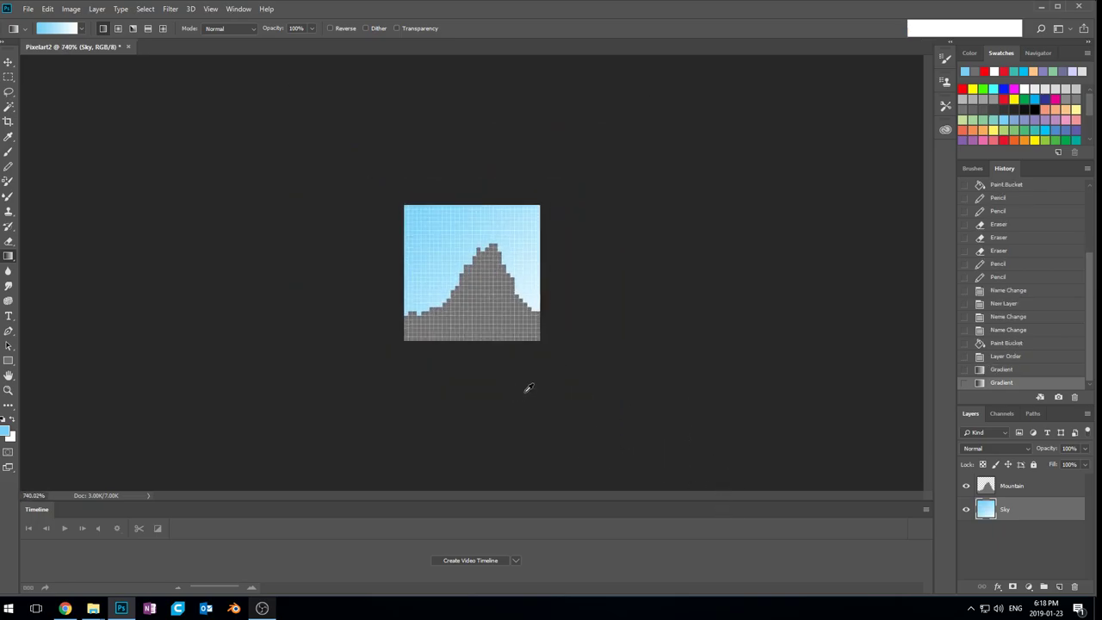
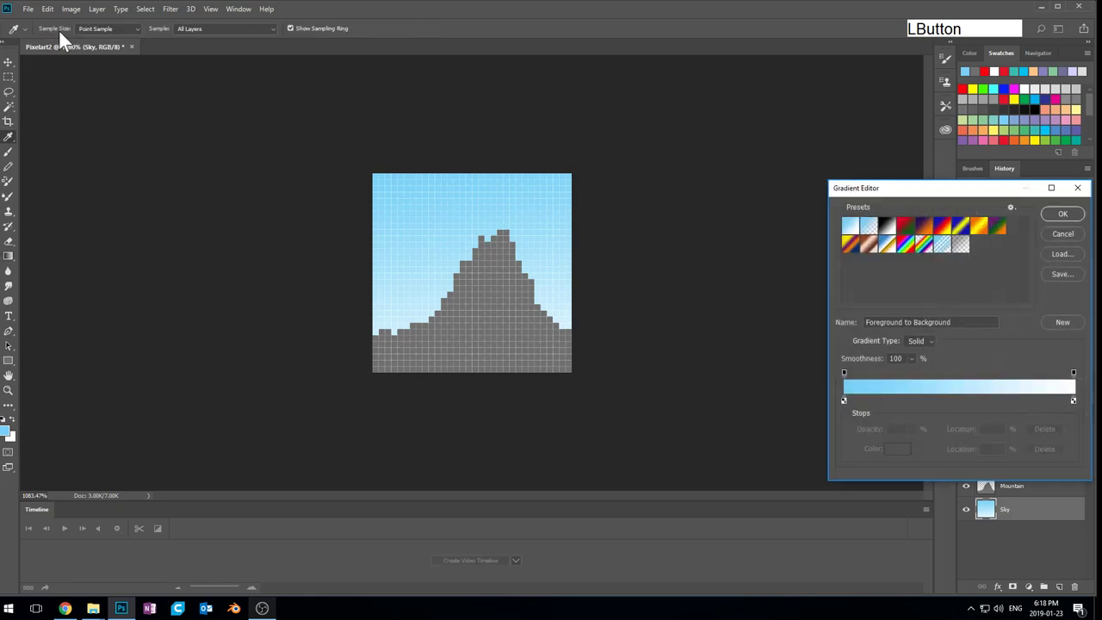
Step: Edit the gradient so its starting color stop is yellow-orange #f6d16d
{"action": "left_click_drag", "start_coordinate": [952, 185], "coordinate": [215, 122]}
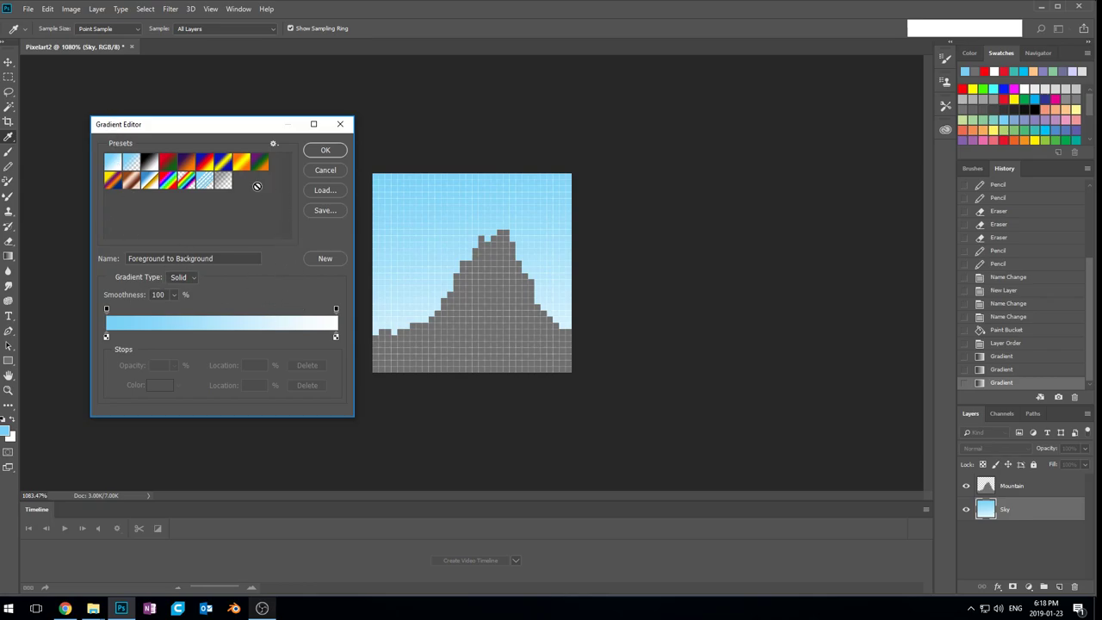
{"action": "left_click", "coordinate": [106, 337]}
{"action": "left_click", "coordinate": [178, 384]}
{"action": "left_click", "coordinate": [167, 386]}
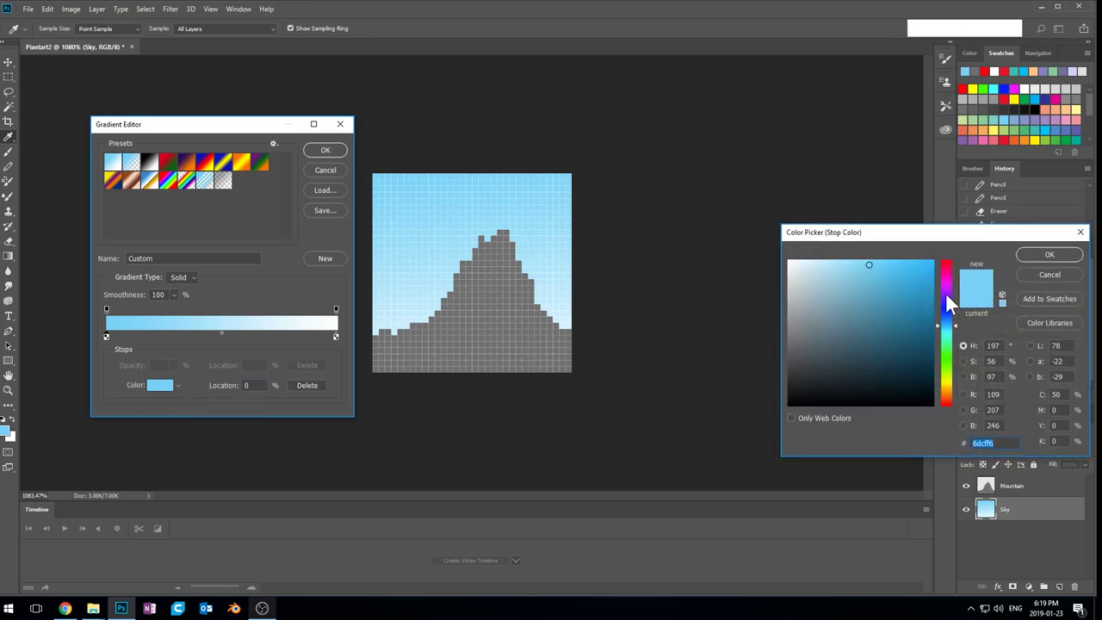
{"action": "left_click", "coordinate": [947, 388]}
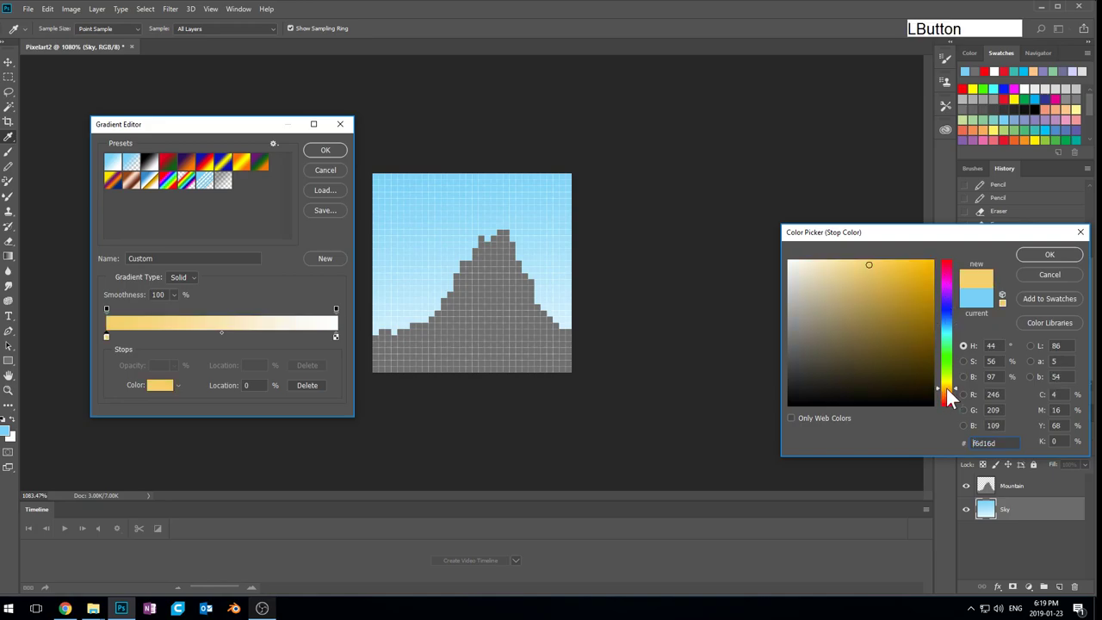
{"action": "left_click", "coordinate": [336, 337]}
{"action": "left_click", "coordinate": [1060, 256]}
Step: Change the gradient's end color stop from white to bright magenta #ff07aa
{"action": "double_click", "coordinate": [337, 337]}
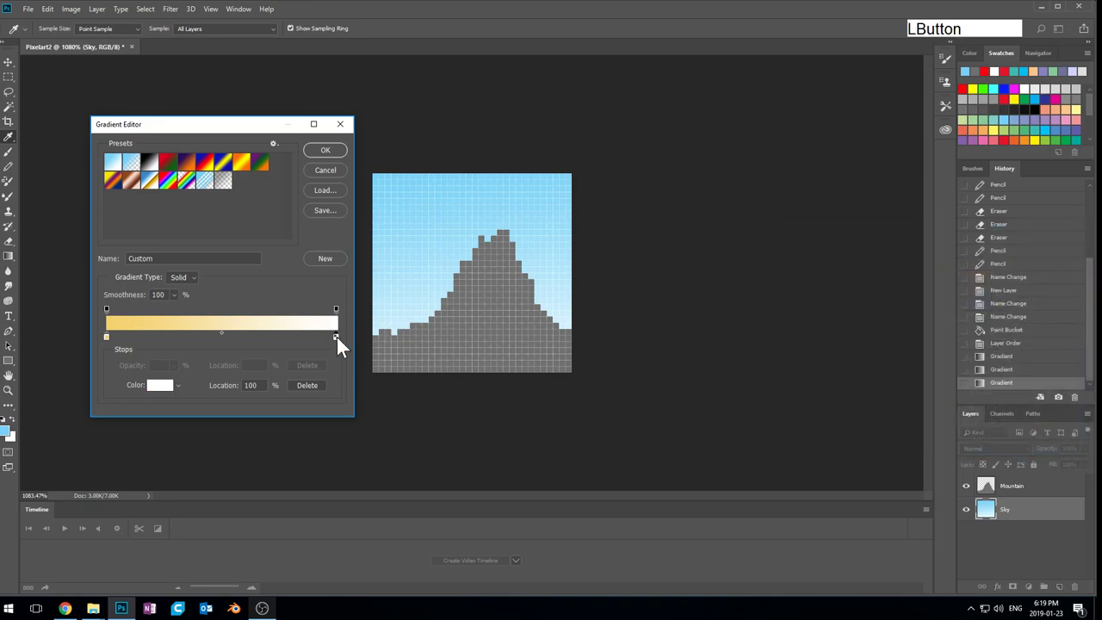
{"action": "mouse_move", "coordinate": [948, 304]}
{"action": "left_mouse_down"}
{"action": "mouse_move", "coordinate": [957, 276]}
{"action": "mouse_move", "coordinate": [927, 268]}
{"action": "mouse_move", "coordinate": [931, 260]}
{"action": "left_mouse_up"}
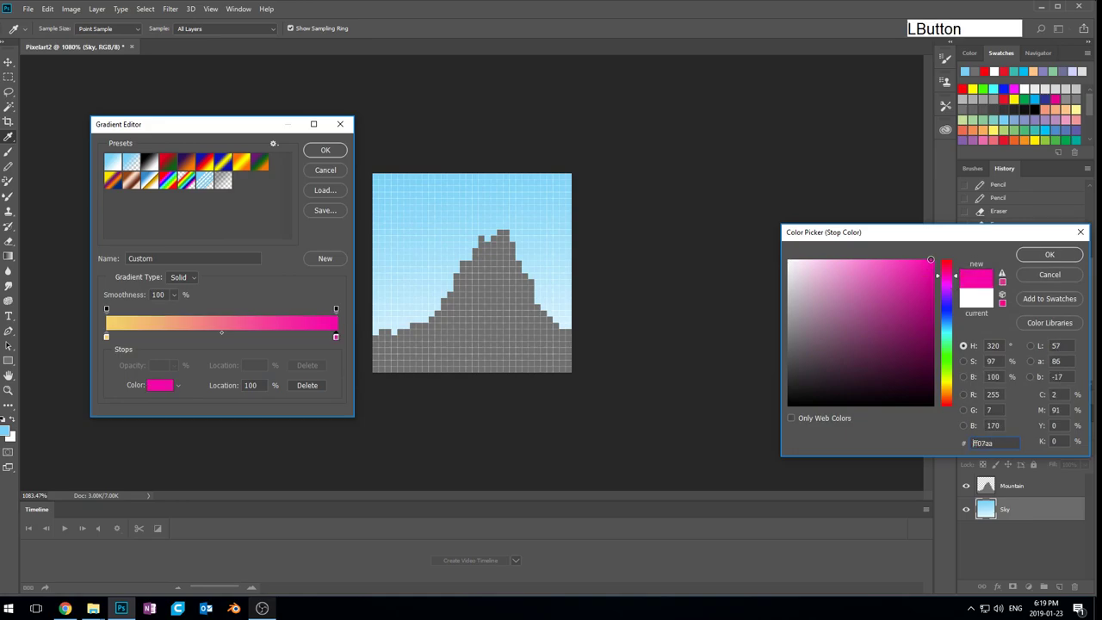
{"action": "left_click", "coordinate": [222, 333]}
{"action": "left_click", "coordinate": [1050, 254]}
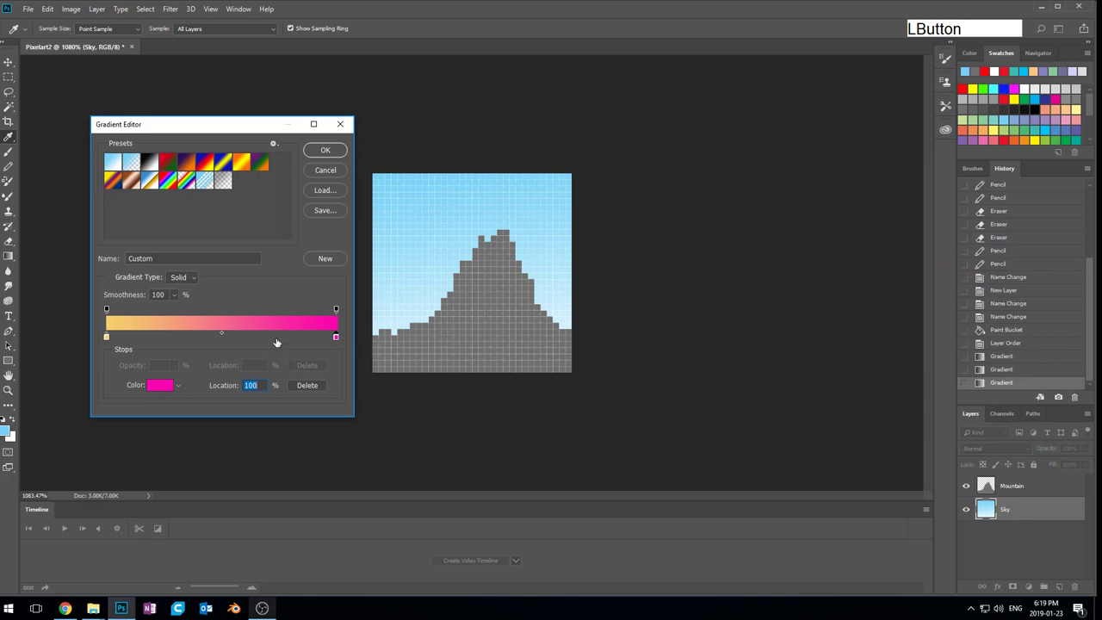
Step: Move the gradient's color midpoint to 73%, soften the end stop to pink #f96dc9, and accept the edited gradient
{"action": "left_click_drag", "start_coordinate": [224, 333], "coordinate": [275, 337]}
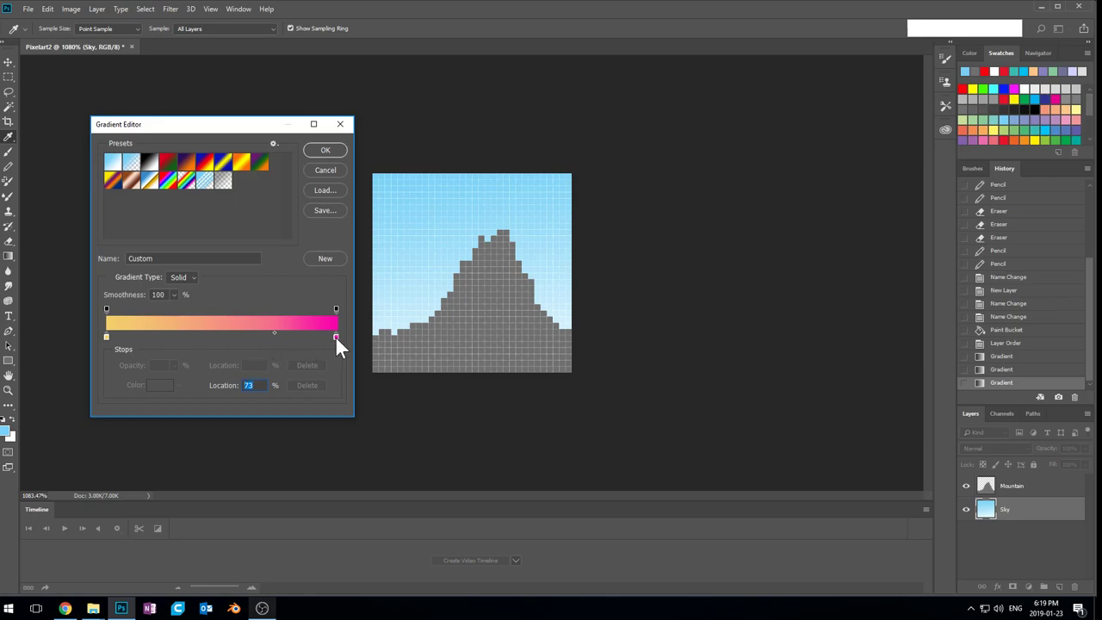
{"action": "double_click", "coordinate": [335, 336]}
{"action": "mouse_move", "coordinate": [928, 265]}
{"action": "left_mouse_down"}
{"action": "mouse_move", "coordinate": [928, 312]}
{"action": "mouse_move", "coordinate": [870, 263]}
{"action": "left_mouse_up"}
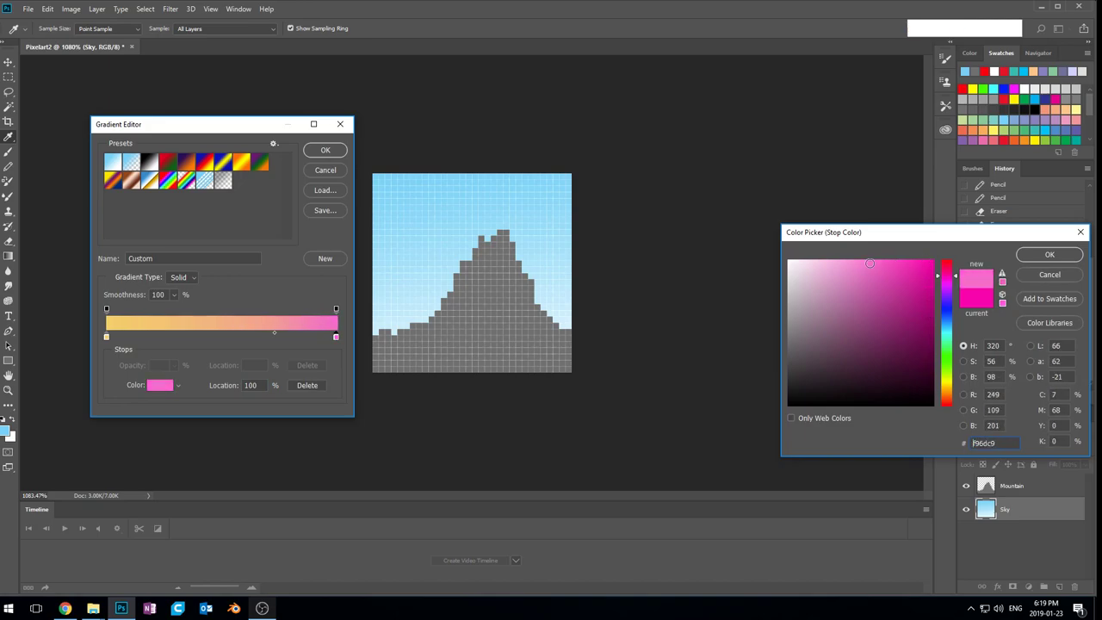
{"action": "left_click", "coordinate": [1048, 256]}
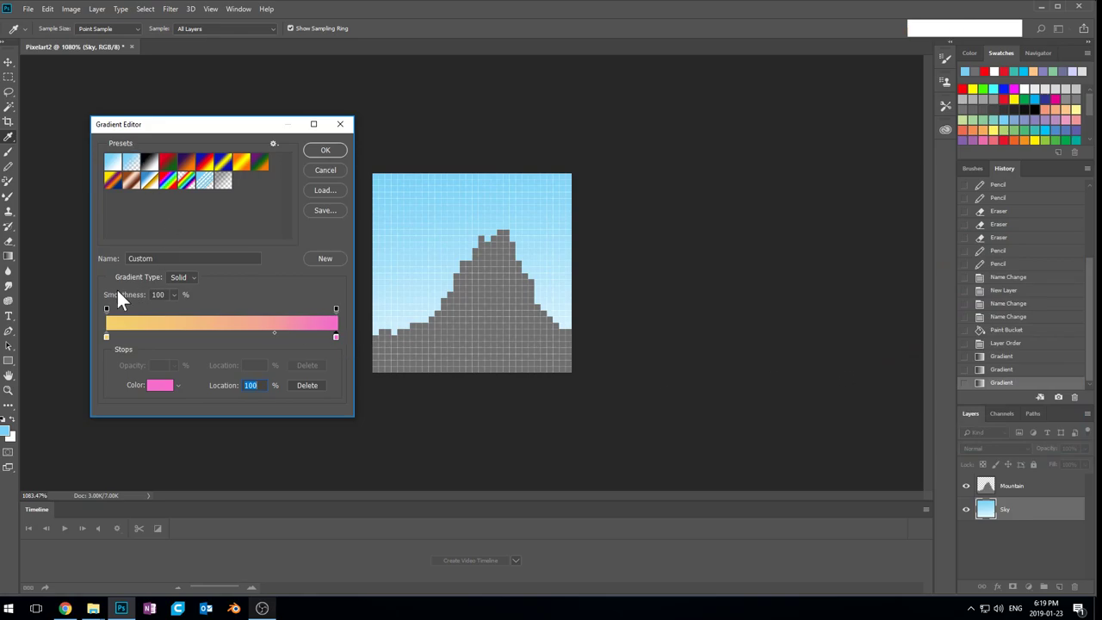
{"action": "left_click", "coordinate": [325, 150]}
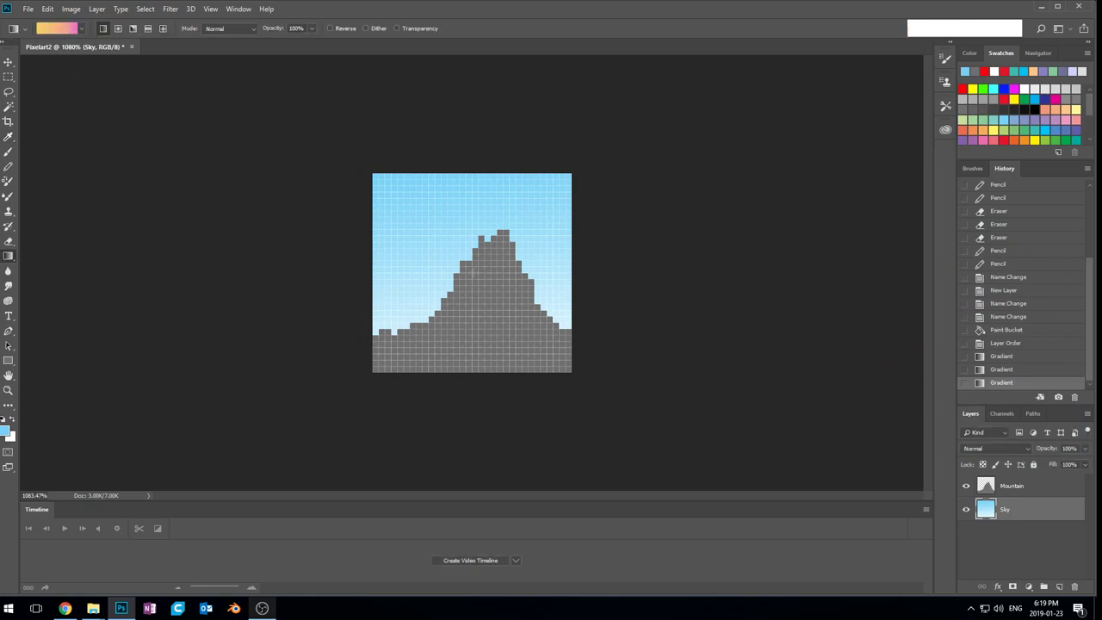
Step: Apply the yellow-to-pink gradient vertically to the Sky layer, with pink at the canvas top
{"action": "key", "text": "g"}
{"action": "mouse_move", "coordinate": [476, 162]}
{"action": "left_mouse_down"}
{"action": "mouse_move", "coordinate": [483, 444]}
{"action": "mouse_move", "coordinate": [441, 191]}
{"action": "mouse_move", "coordinate": [453, 139]}
{"action": "mouse_move", "coordinate": [463, 431]}
{"action": "mouse_move", "coordinate": [475, 423]}
{"action": "mouse_move", "coordinate": [477, 161]}
{"action": "left_mouse_up"}
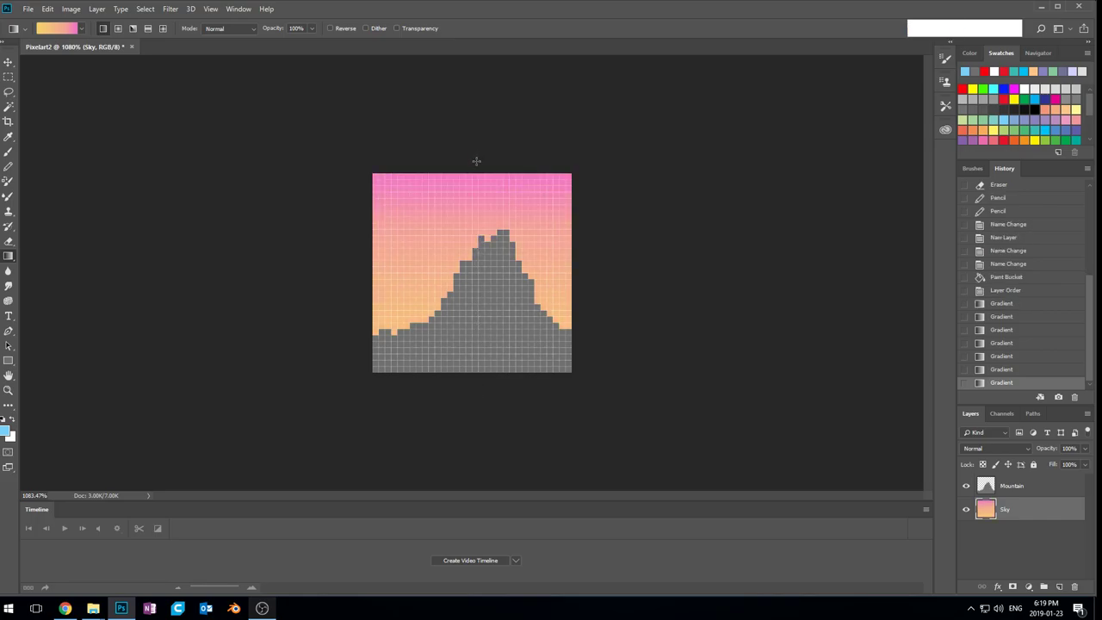
Step: Shift the gradient's color midpoint slightly closer to the pink end stop and accept the change
{"action": "left_click", "coordinate": [52, 30]}
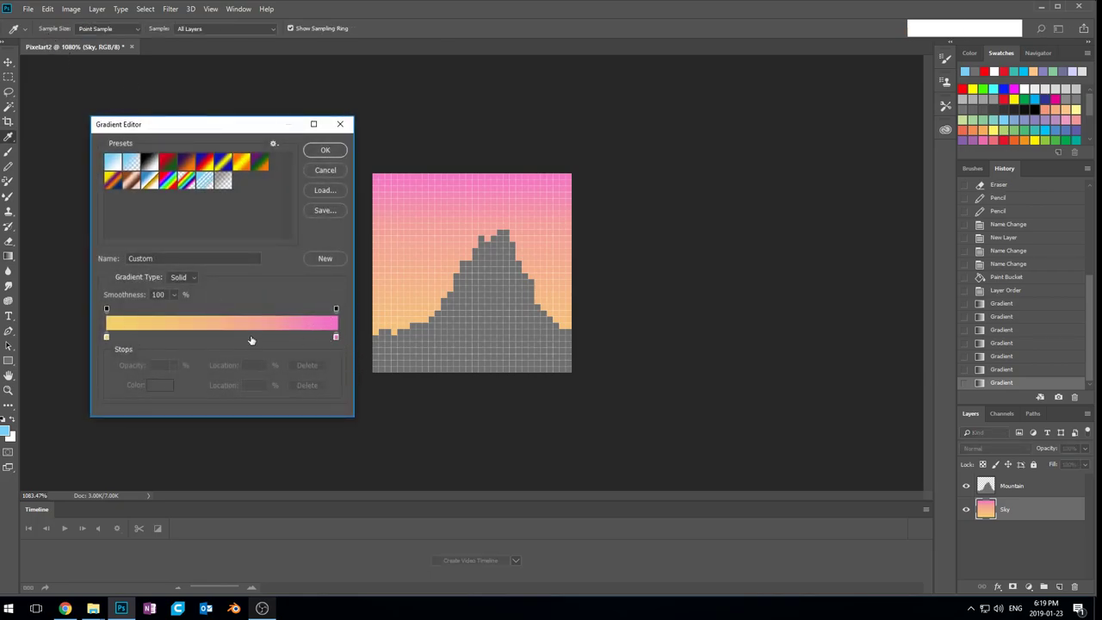
{"action": "left_click", "coordinate": [283, 323]}
{"action": "left_click", "coordinate": [336, 338]}
{"action": "left_click", "coordinate": [276, 335]}
{"action": "left_click_drag", "start_coordinate": [281, 334], "coordinate": [288, 334]}
{"action": "left_click", "coordinate": [321, 149]}
Step: Redraw the Sky layer's gradient diagonally, from yellow near the canvas's lower-left corner to pink at its upper-right corner
{"action": "left_click_drag", "start_coordinate": [478, 405], "coordinate": [477, 145]}
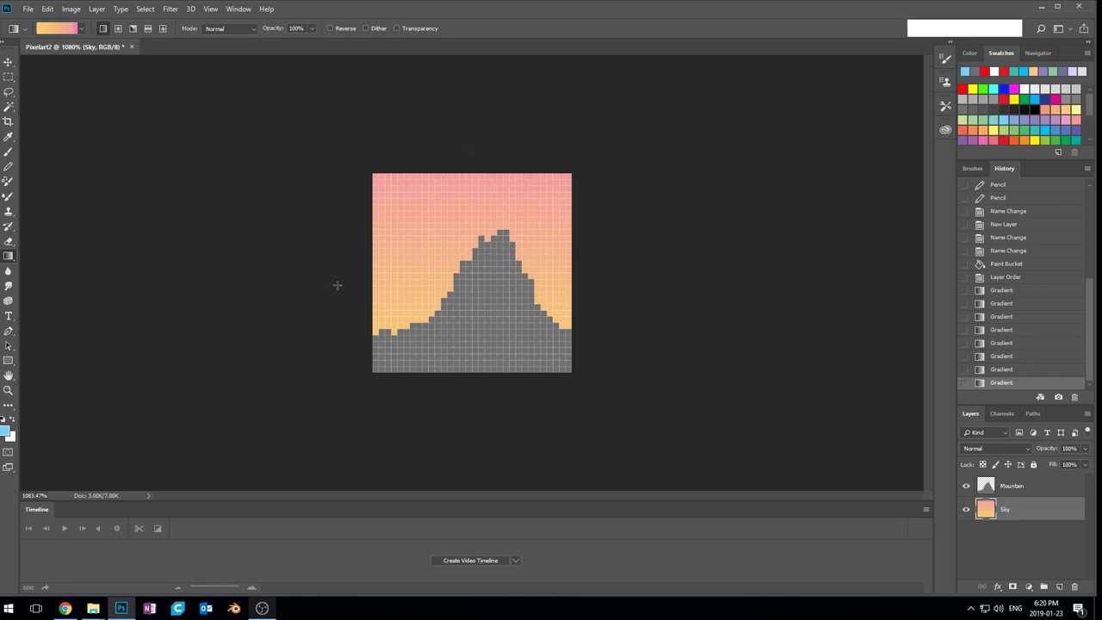
{"action": "left_click_drag", "start_coordinate": [382, 395], "coordinate": [529, 207]}
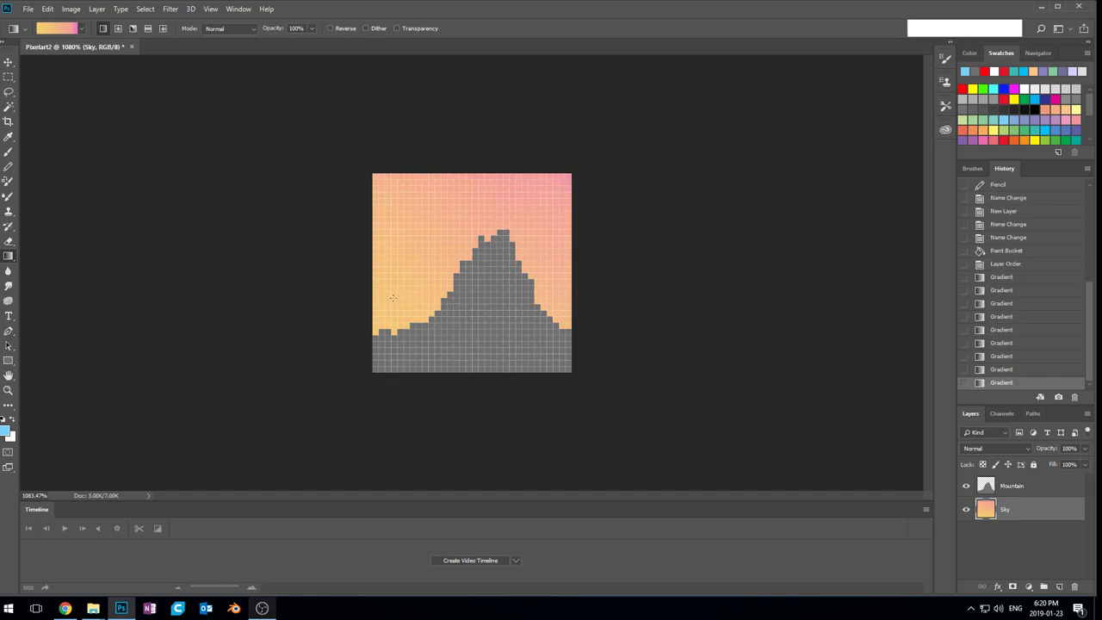
{"action": "scroll", "coordinate": [497, 295], "scroll_direction": "down", "scroll_amount": 3}
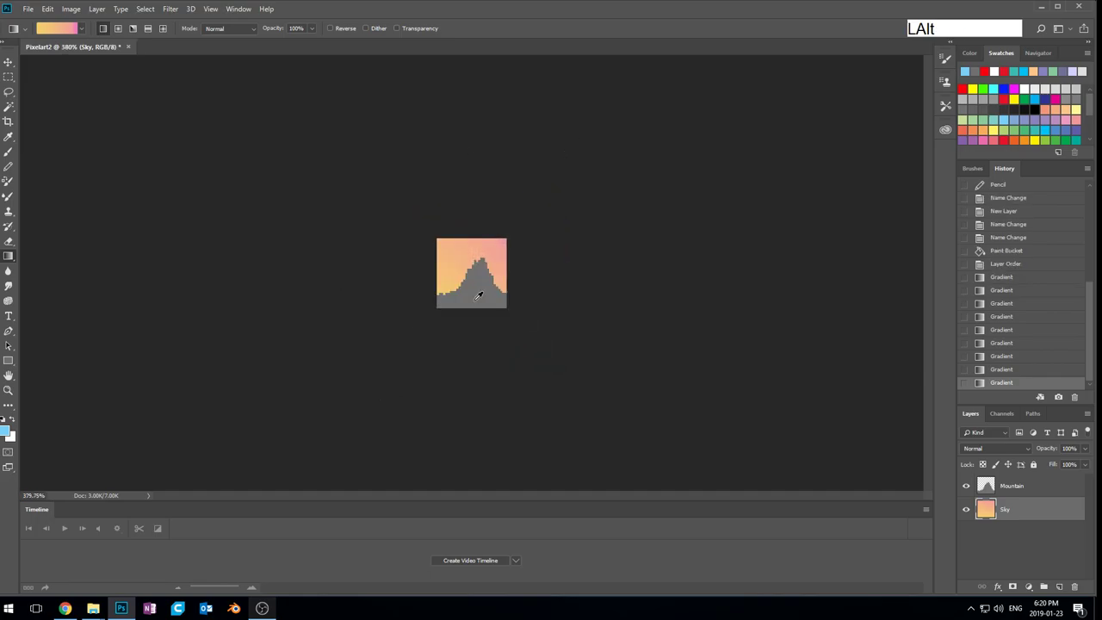
{"action": "scroll", "coordinate": [466, 332], "scroll_direction": "up", "scroll_amount": 1}
{"action": "scroll", "coordinate": [466, 333], "scroll_direction": "up", "scroll_amount": 2}
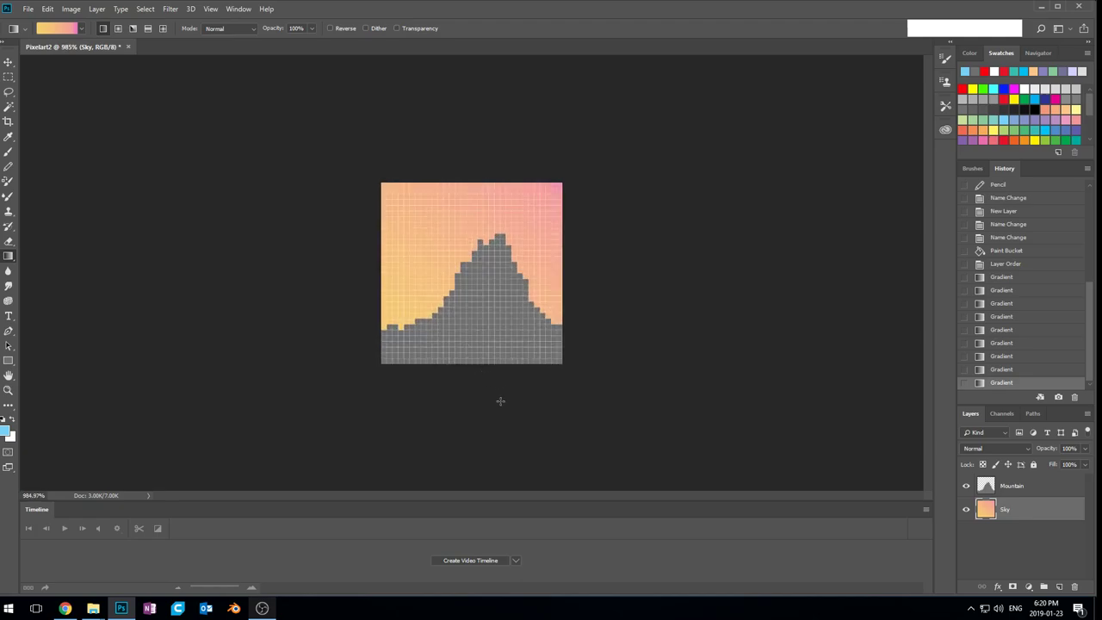
{"action": "scroll", "coordinate": [470, 352], "scroll_direction": "up", "scroll_amount": 2}
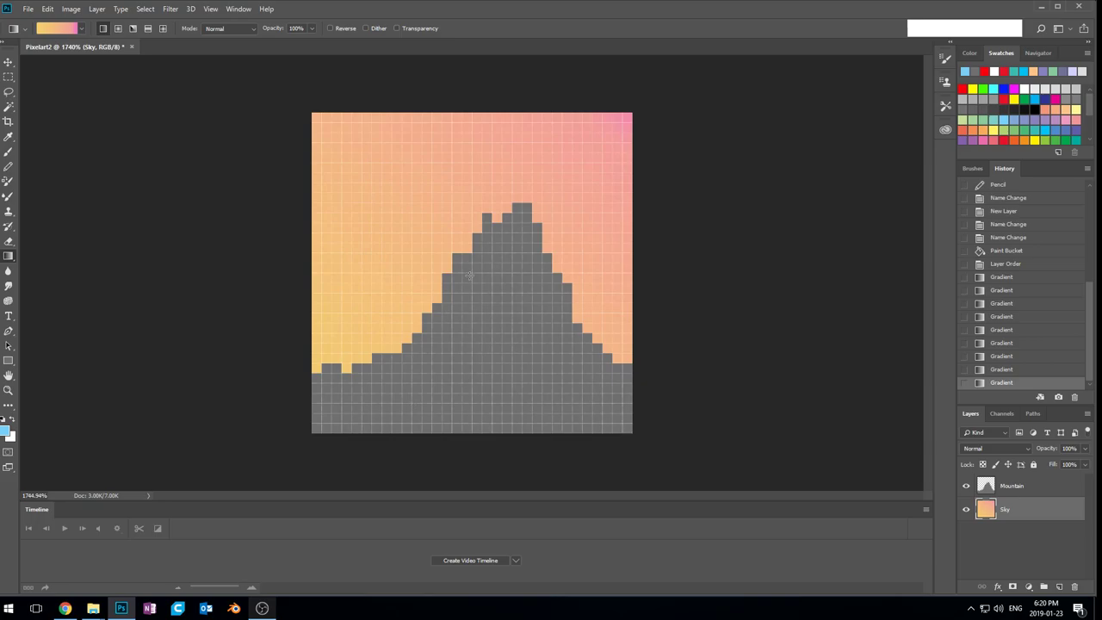
{"action": "left_click_drag", "start_coordinate": [331, 453], "coordinate": [538, 117]}
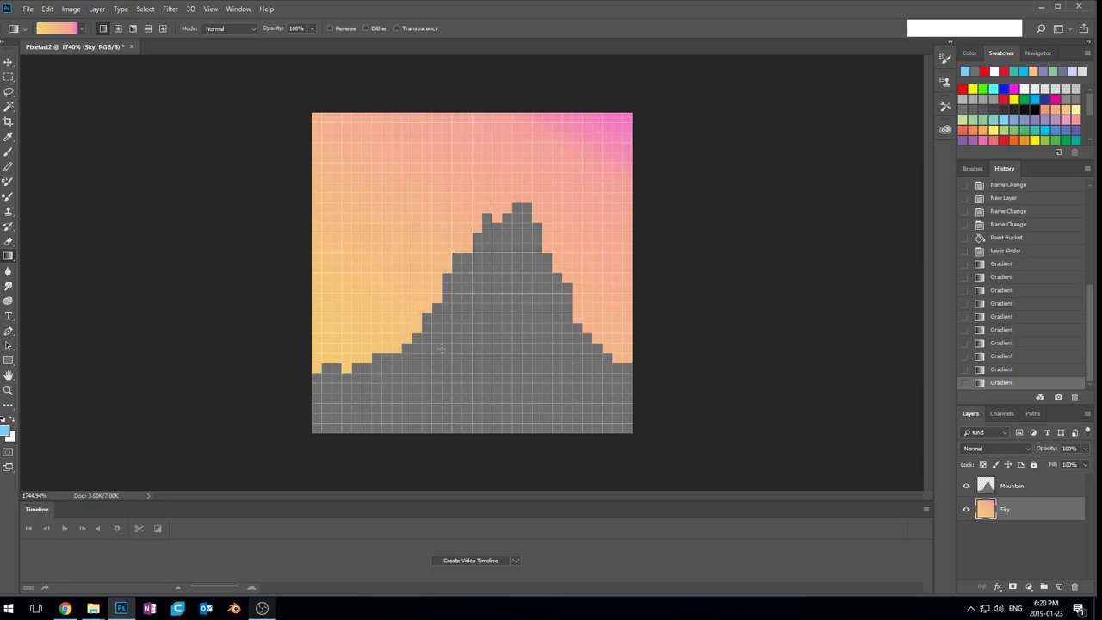
Step: Redraw the Sky layer's gradient at a steeper angle, from yellow at the lower left to pink near the upper right
{"action": "left_click_drag", "start_coordinate": [362, 474], "coordinate": [521, 83]}
{"action": "left_click_drag", "start_coordinate": [378, 467], "coordinate": [459, 52]}
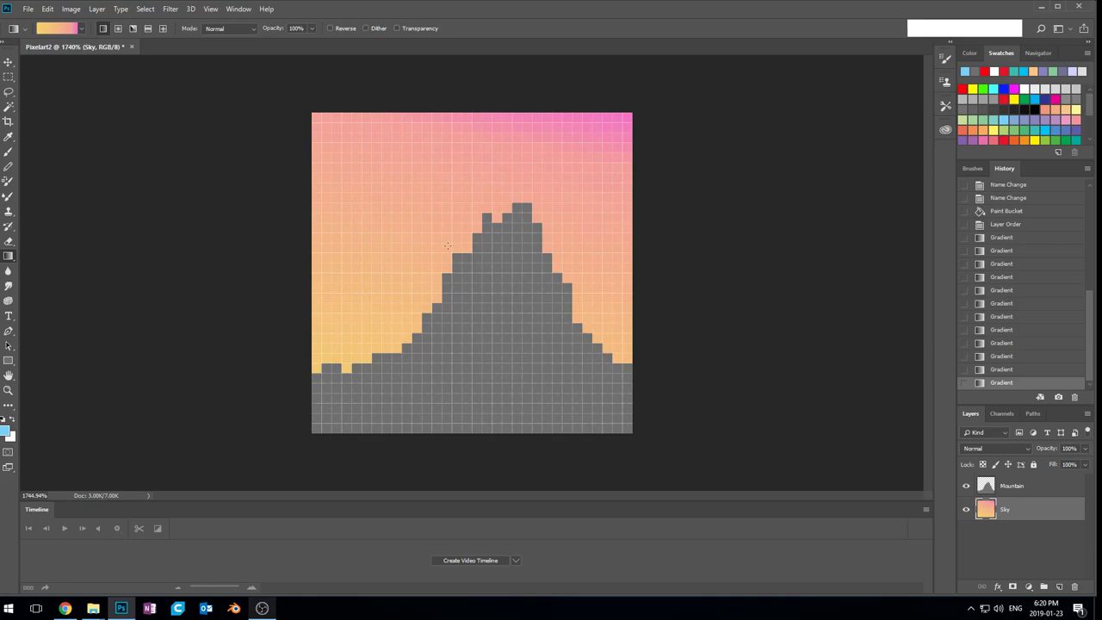
{"action": "left_click", "coordinate": [1014, 488]}
{"action": "left_click", "coordinate": [994, 511]}
{"action": "left_click", "coordinate": [1001, 490]}
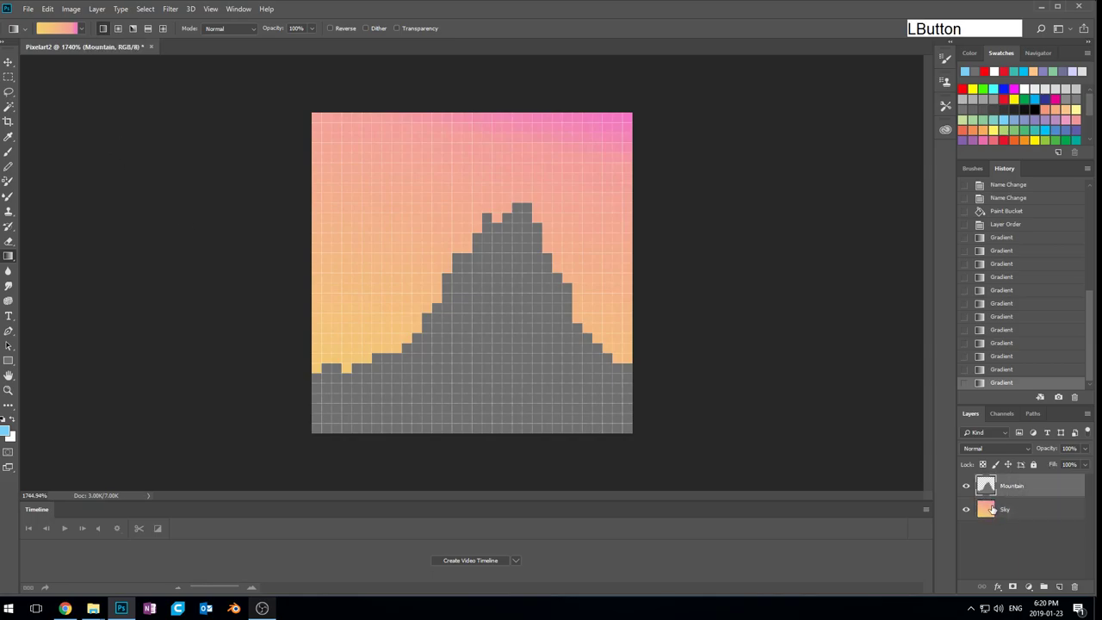
{"action": "left_click", "coordinate": [986, 515]}
Step: Add a new layer above the Mountain layer and name it Snowcap
{"action": "left_click", "coordinate": [992, 492]}
{"action": "left_click", "coordinate": [1059, 587]}
{"action": "double_click", "coordinate": [1010, 485]}
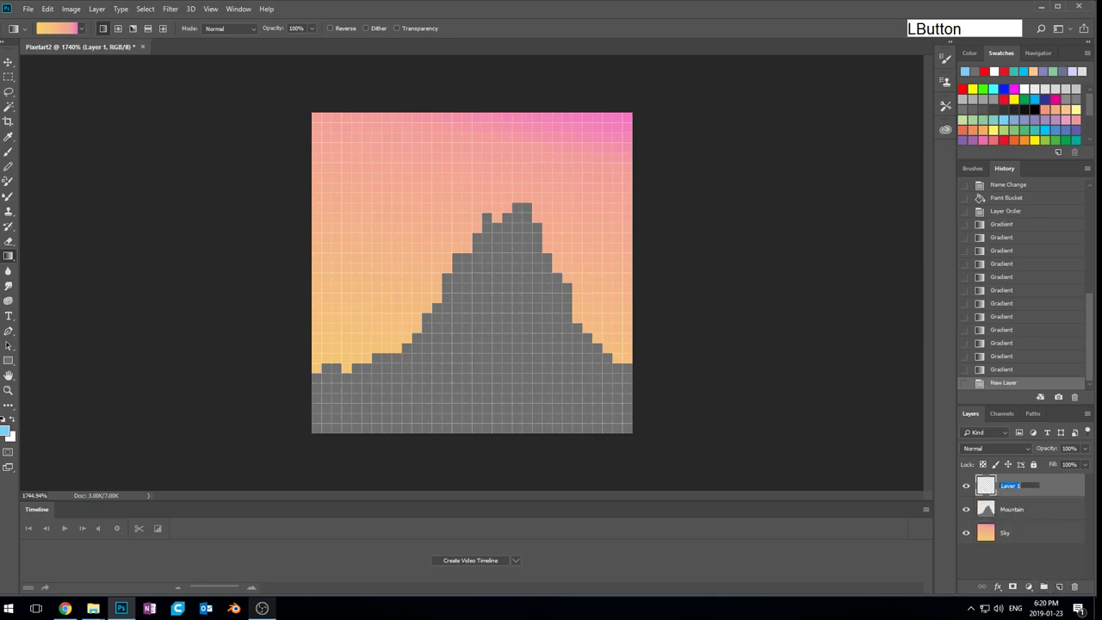
{"action": "type", "text": "SNow"}
{"action": "key", "text": "BackSpace"}
{"action": "key", "text": "BackSpace"}
{"action": "key", "text": "BackSpace"}
{"action": "type", "text": "nowcap"}
{"action": "key", "text": "BackSpace"}
{"action": "key", "text": "Return"}
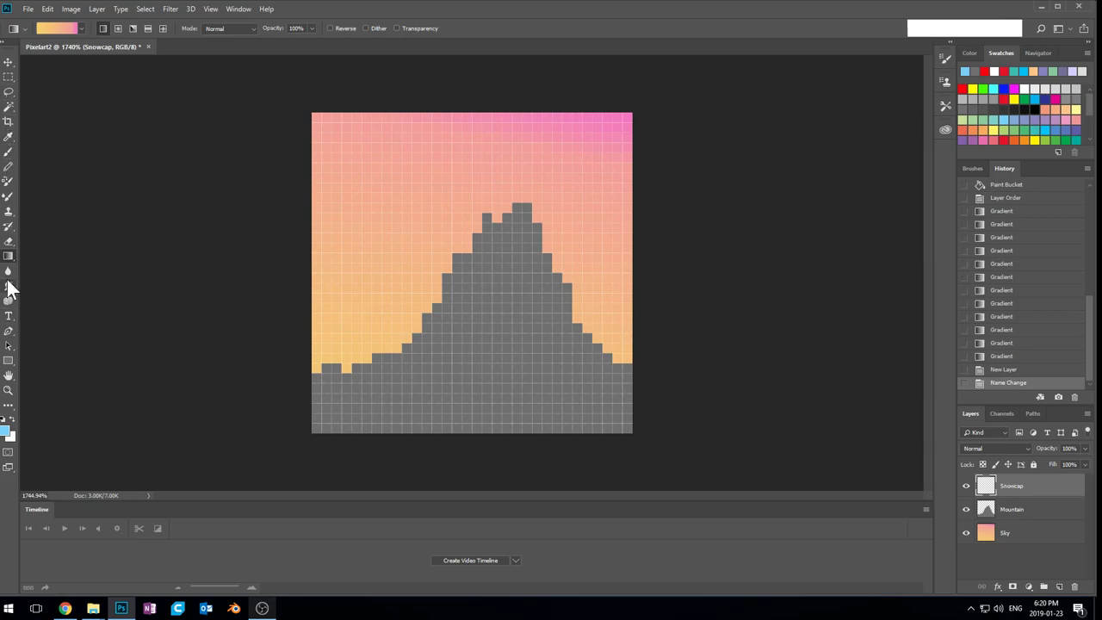
Step: Paint a white snowcap over the mountain's peak on the Snowcap layer with the Pencil tool
{"action": "key", "text": "b"}
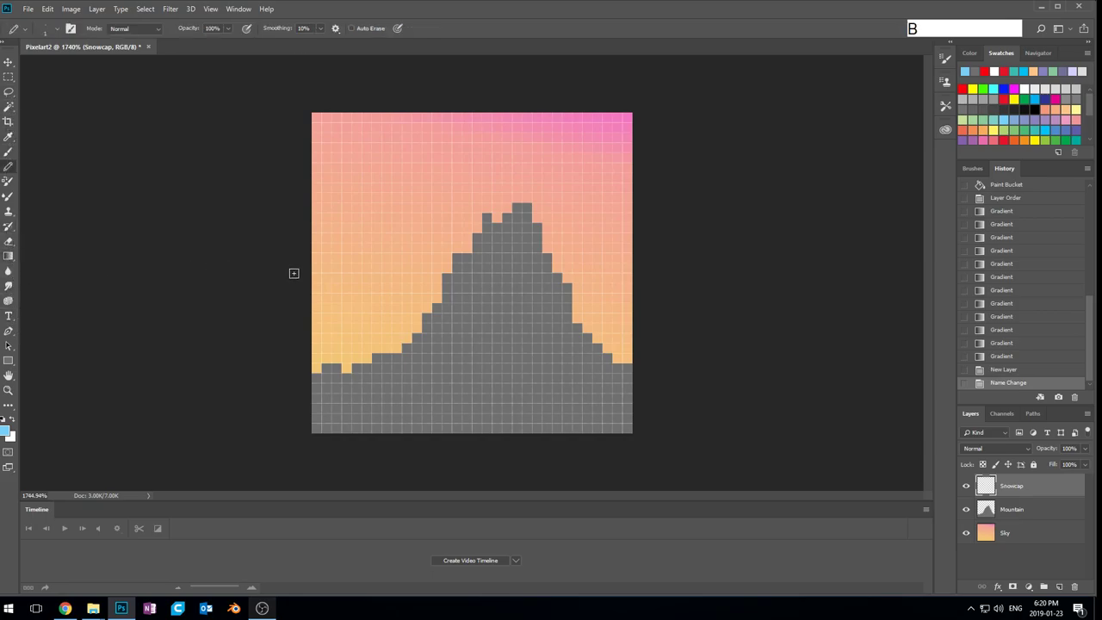
{"action": "left_click", "coordinate": [1025, 88]}
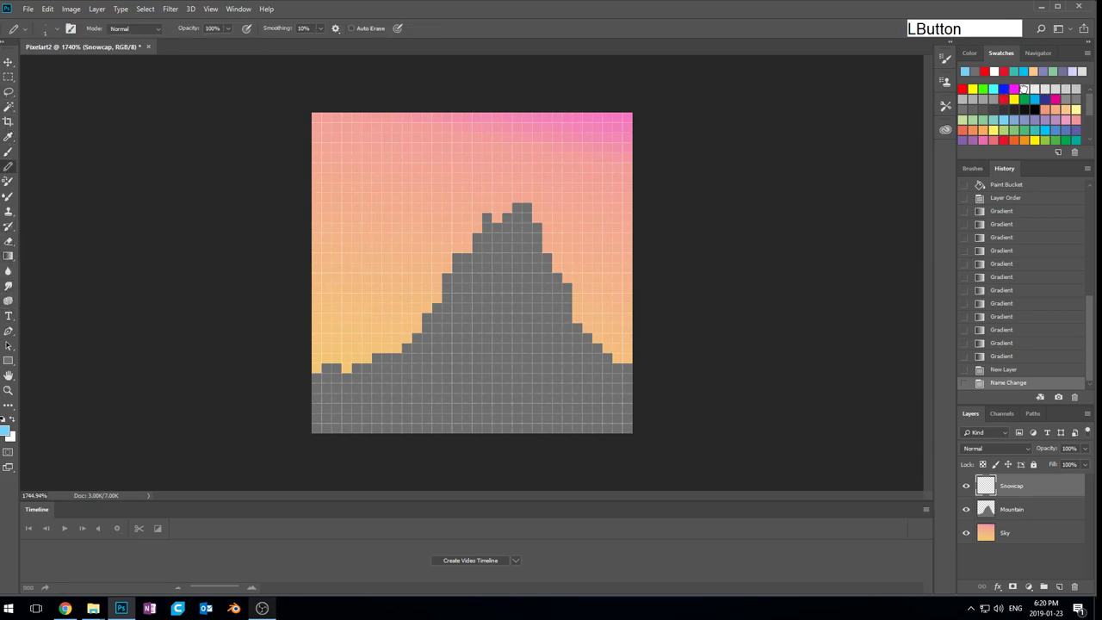
{"action": "left_click", "coordinate": [527, 207]}
{"action": "left_click", "coordinate": [516, 208]}
{"action": "left_click", "coordinate": [517, 218]}
{"action": "left_click", "coordinate": [506, 217]}
{"action": "left_click", "coordinate": [507, 227]}
{"action": "left_click", "coordinate": [497, 228]}
{"action": "left_click", "coordinate": [487, 218]}
{"action": "left_click", "coordinate": [487, 227]}
{"action": "left_click", "coordinate": [486, 238]}
{"action": "left_click", "coordinate": [477, 238]}
{"action": "left_click", "coordinate": [477, 247]}
{"action": "left_click", "coordinate": [487, 247]}
{"action": "left_click", "coordinate": [497, 247]}
{"action": "left_click", "coordinate": [497, 238]}
{"action": "left_click", "coordinate": [508, 238]}
{"action": "left_click", "coordinate": [507, 247]}
{"action": "left_click", "coordinate": [516, 248]}
{"action": "left_click", "coordinate": [517, 238]}
{"action": "left_click", "coordinate": [527, 247]}
{"action": "left_click", "coordinate": [528, 238]}
{"action": "left_click", "coordinate": [537, 247]}
{"action": "left_click", "coordinate": [536, 237]}
{"action": "left_click", "coordinate": [527, 229]}
{"action": "left_click", "coordinate": [527, 219]}
{"action": "left_click", "coordinate": [535, 228]}
{"action": "left_click", "coordinate": [517, 230]}
Step: Extend the snowcap downward with a jagged white lower edge, and toggle the Snowcap layer's visibility to compare the peak
{"action": "left_click", "coordinate": [967, 487]}
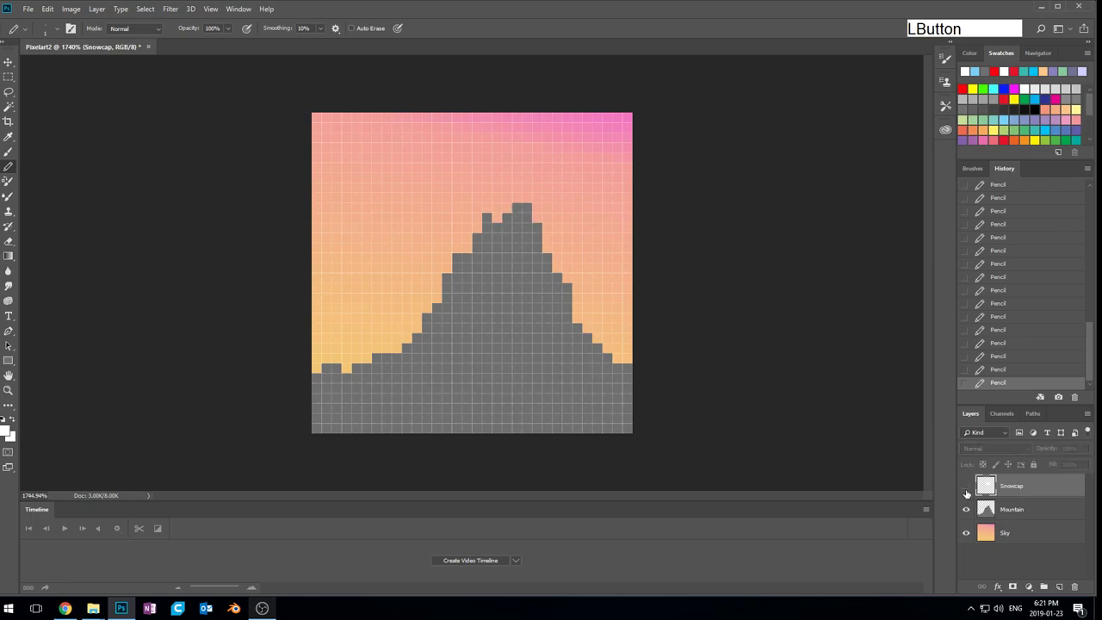
{"action": "left_click", "coordinate": [966, 488]}
{"action": "left_click", "coordinate": [966, 489]}
{"action": "left_click", "coordinate": [966, 488]}
{"action": "mouse_move", "coordinate": [475, 258]}
{"action": "left_mouse_down"}
{"action": "mouse_move", "coordinate": [500, 257]}
{"action": "mouse_move", "coordinate": [506, 272]}
{"action": "mouse_move", "coordinate": [508, 257]}
{"action": "mouse_move", "coordinate": [549, 268]}
{"action": "left_mouse_up"}
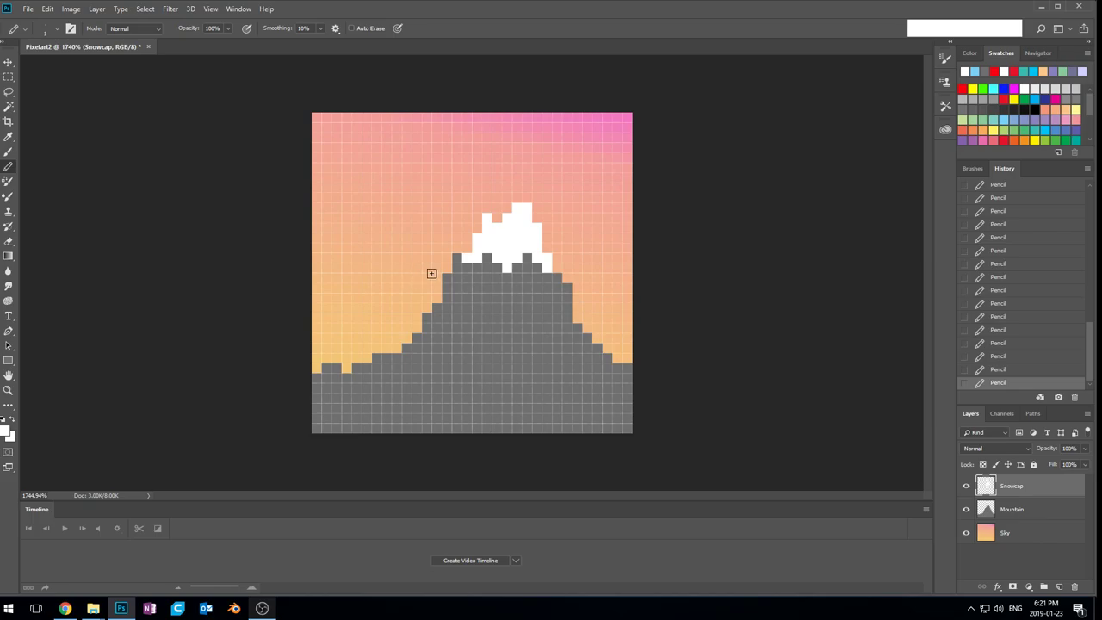
{"action": "left_click", "coordinate": [966, 488]}
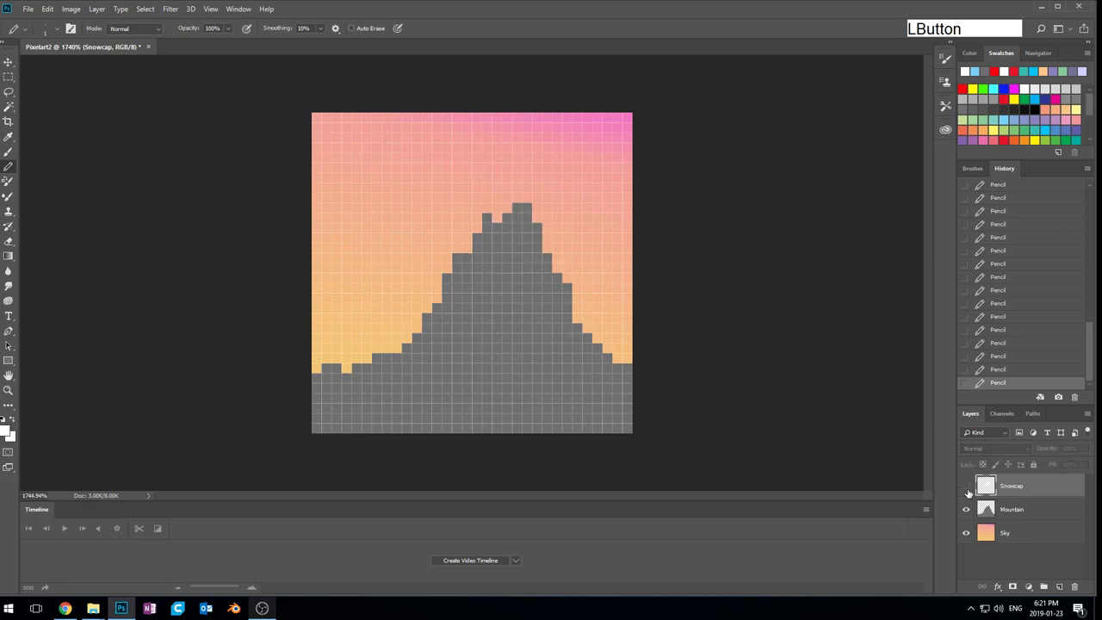
{"action": "left_click", "coordinate": [966, 487]}
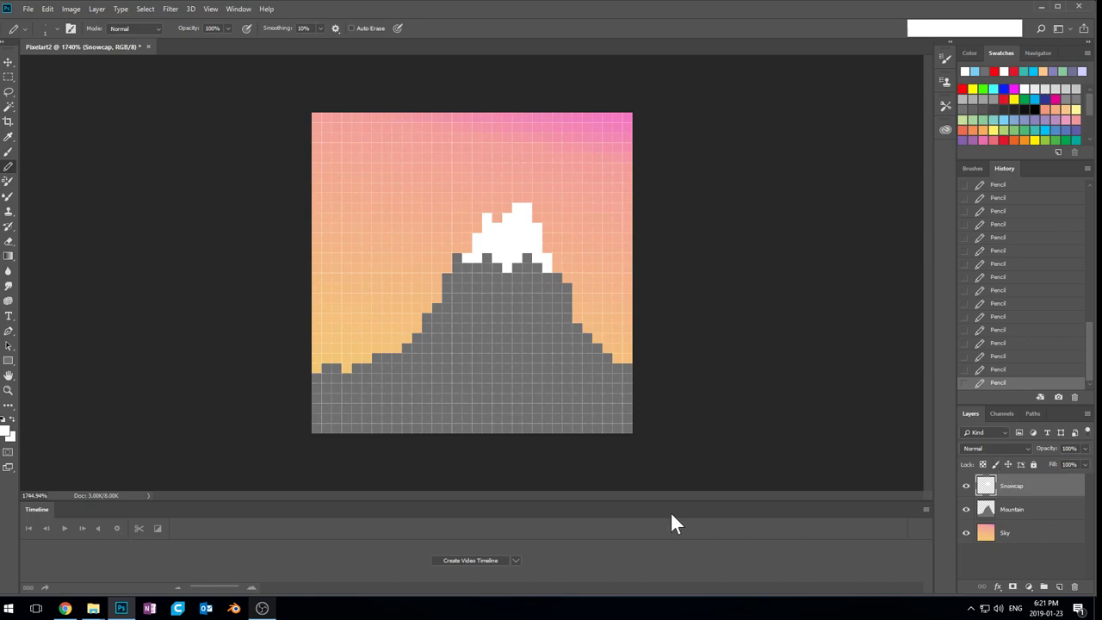
Step: Add a new layer above Snowcap and name it HOTLAVA
{"action": "left_click", "coordinate": [1061, 573]}
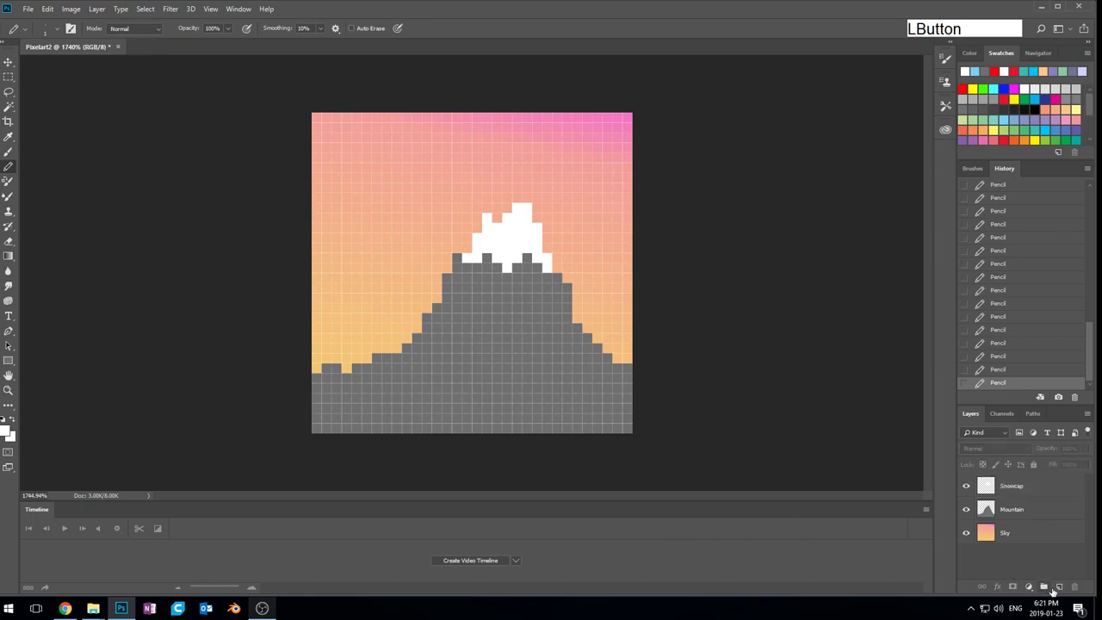
{"action": "left_click", "coordinate": [1057, 587]}
{"action": "double_click", "coordinate": [1008, 487]}
{"action": "type", "text": "HOTLAVA"}
{"action": "key", "text": "Return"}
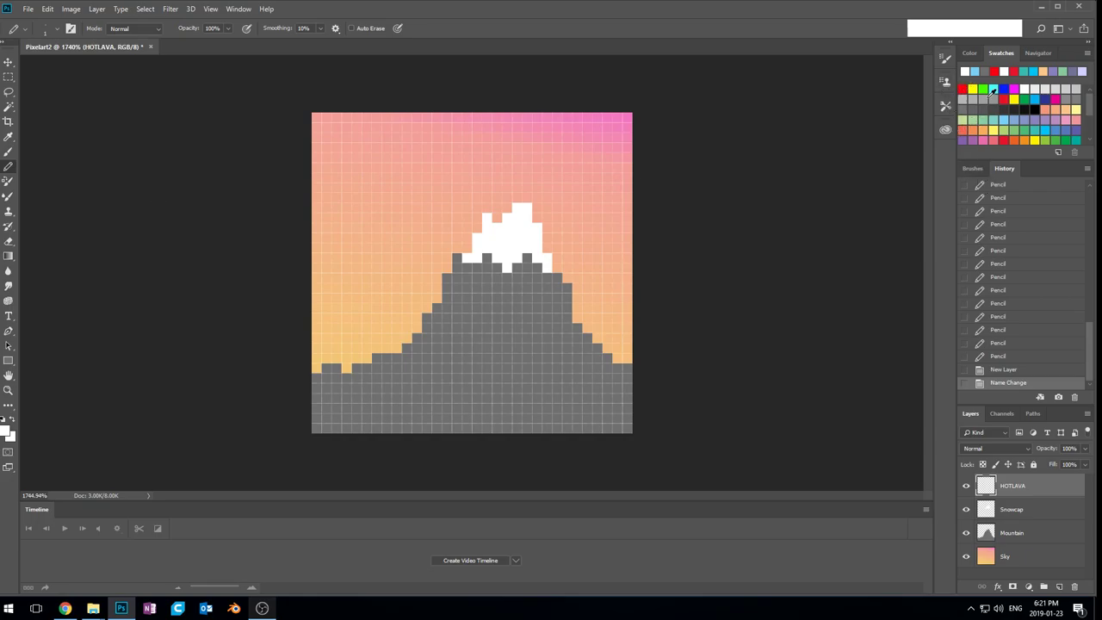
Step: Hide the Snowcap layer and paint red lava jets shooting up and outward from the peak on the HOTLAVA layer
{"action": "left_click", "coordinate": [966, 510]}
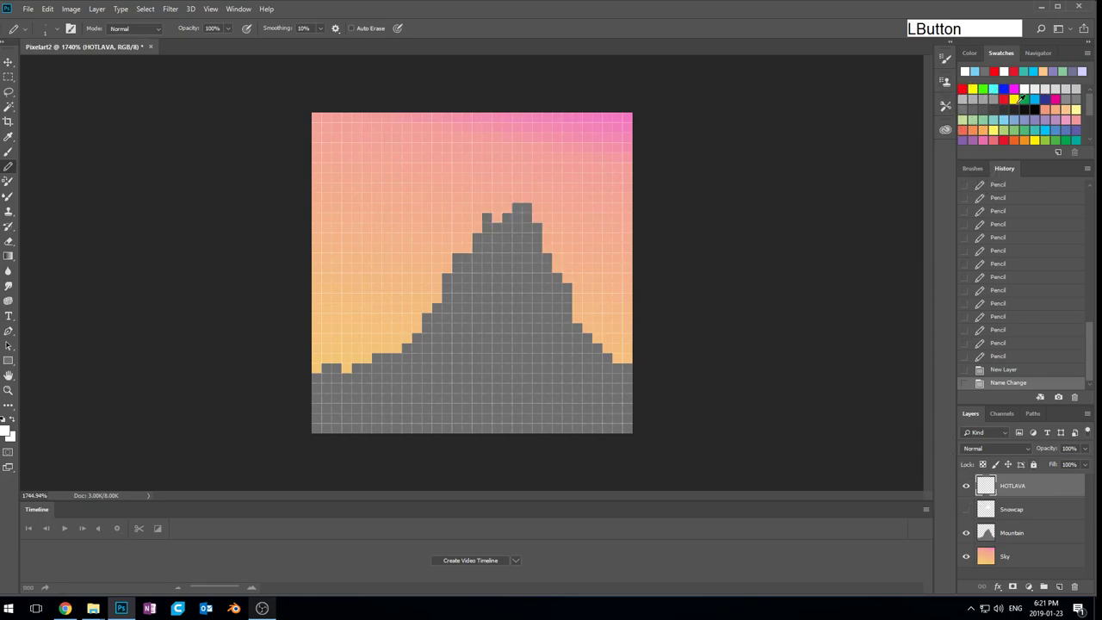
{"action": "left_click", "coordinate": [1024, 142]}
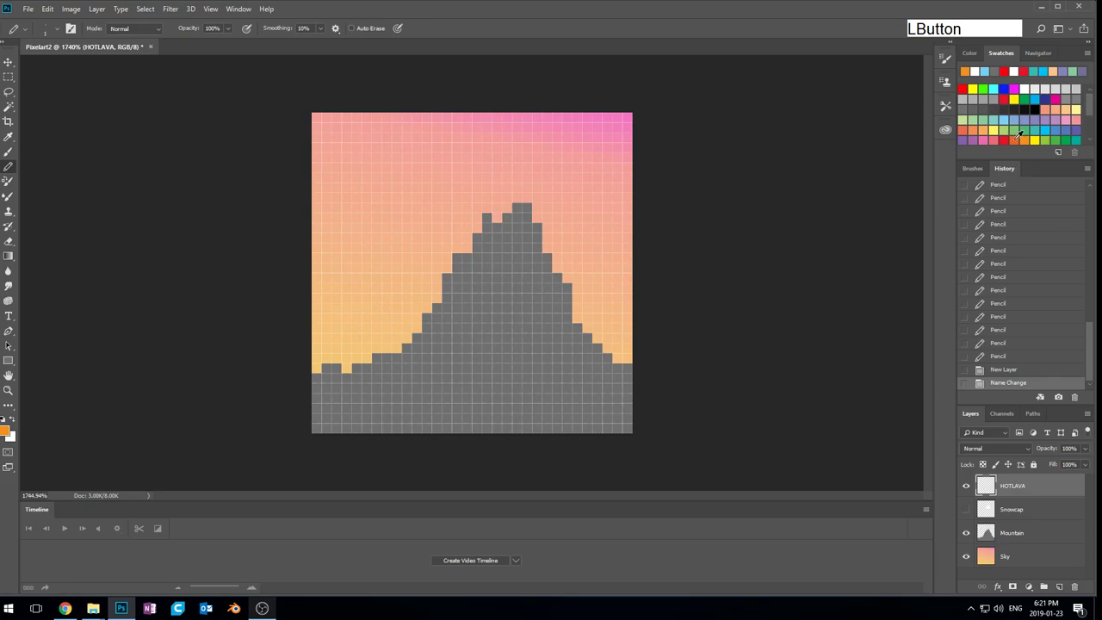
{"action": "left_click", "coordinate": [1013, 141]}
{"action": "left_click", "coordinate": [1006, 139]}
{"action": "left_click", "coordinate": [484, 216]}
{"action": "left_click", "coordinate": [487, 225]}
{"action": "left_click_drag", "start_coordinate": [488, 222], "coordinate": [414, 167]}
{"action": "left_click_drag", "start_coordinate": [522, 218], "coordinate": [527, 146]}
{"action": "left_click_drag", "start_coordinate": [598, 177], "coordinate": [529, 212]}
{"action": "mouse_move", "coordinate": [529, 248]}
{"action": "left_mouse_down"}
{"action": "mouse_move", "coordinate": [499, 223]}
{"action": "mouse_move", "coordinate": [494, 207]}
{"action": "mouse_move", "coordinate": [499, 232]}
{"action": "mouse_move", "coordinate": [464, 250]}
{"action": "mouse_move", "coordinate": [544, 213]}
{"action": "mouse_move", "coordinate": [526, 211]}
{"action": "mouse_move", "coordinate": [549, 228]}
{"action": "mouse_move", "coordinate": [522, 221]}
{"action": "mouse_move", "coordinate": [504, 248]}
{"action": "left_mouse_up"}
Step: Fill the area around the peak between the red jets with orange lava pixels
{"action": "left_click", "coordinate": [1018, 138]}
{"action": "left_click", "coordinate": [538, 208]}
{"action": "left_click", "coordinate": [526, 210]}
{"action": "left_click", "coordinate": [547, 229]}
{"action": "left_click", "coordinate": [539, 229]}
{"action": "left_click", "coordinate": [508, 228]}
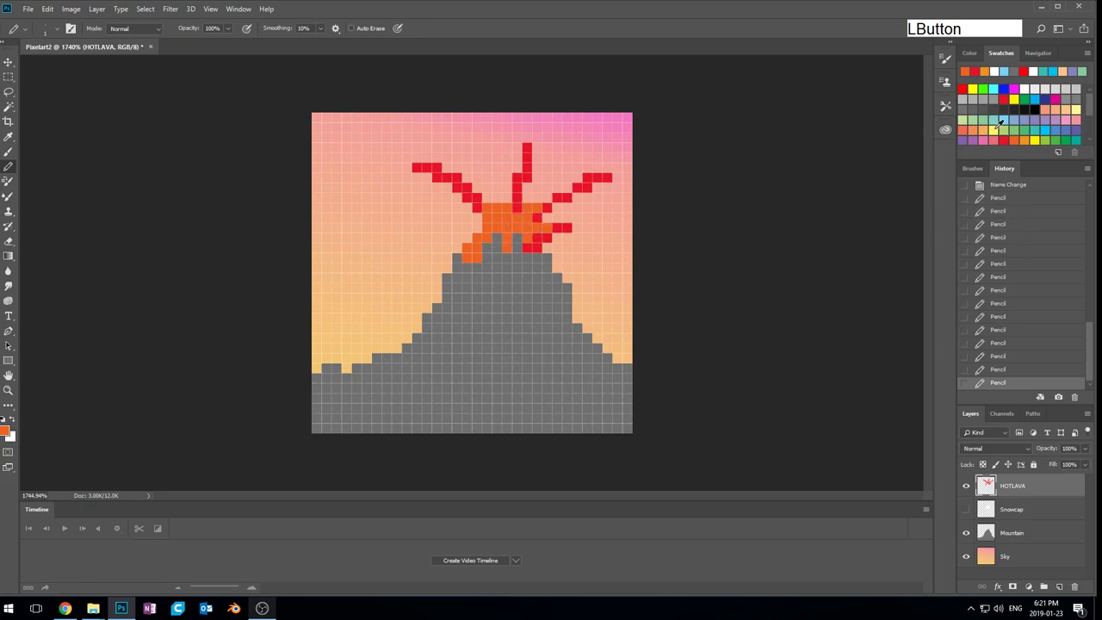
Step: Add bright yellow pixels to the lava at the peak and scatter yellow sparks across the sky around the jets
{"action": "left_click", "coordinate": [1035, 139]}
{"action": "mouse_move", "coordinate": [518, 238]}
{"action": "left_mouse_down"}
{"action": "mouse_move", "coordinate": [518, 258]}
{"action": "mouse_move", "coordinate": [538, 259]}
{"action": "mouse_move", "coordinate": [487, 249]}
{"action": "left_mouse_up"}
{"action": "left_click", "coordinate": [505, 217]}
{"action": "left_click", "coordinate": [486, 227]}
{"action": "left_click", "coordinate": [529, 209]}
{"action": "left_click", "coordinate": [507, 197]}
{"action": "left_click", "coordinate": [457, 167]}
{"action": "left_click", "coordinate": [417, 177]}
{"action": "left_click", "coordinate": [397, 208]}
{"action": "left_click_drag", "start_coordinate": [507, 147], "coordinate": [508, 137]}
{"action": "left_click_drag", "start_coordinate": [548, 137], "coordinate": [618, 147]}
{"action": "mouse_move", "coordinate": [608, 197]}
{"action": "left_mouse_down"}
{"action": "mouse_move", "coordinate": [630, 217]}
{"action": "mouse_move", "coordinate": [597, 208]}
{"action": "left_mouse_up"}
Step: Paint orange accent pixels alongside the red lava jets
{"action": "left_click", "coordinate": [1015, 138]}
{"action": "left_click", "coordinate": [576, 187]}
{"action": "left_click_drag", "start_coordinate": [536, 168], "coordinate": [536, 157]}
{"action": "left_click", "coordinate": [442, 188]}
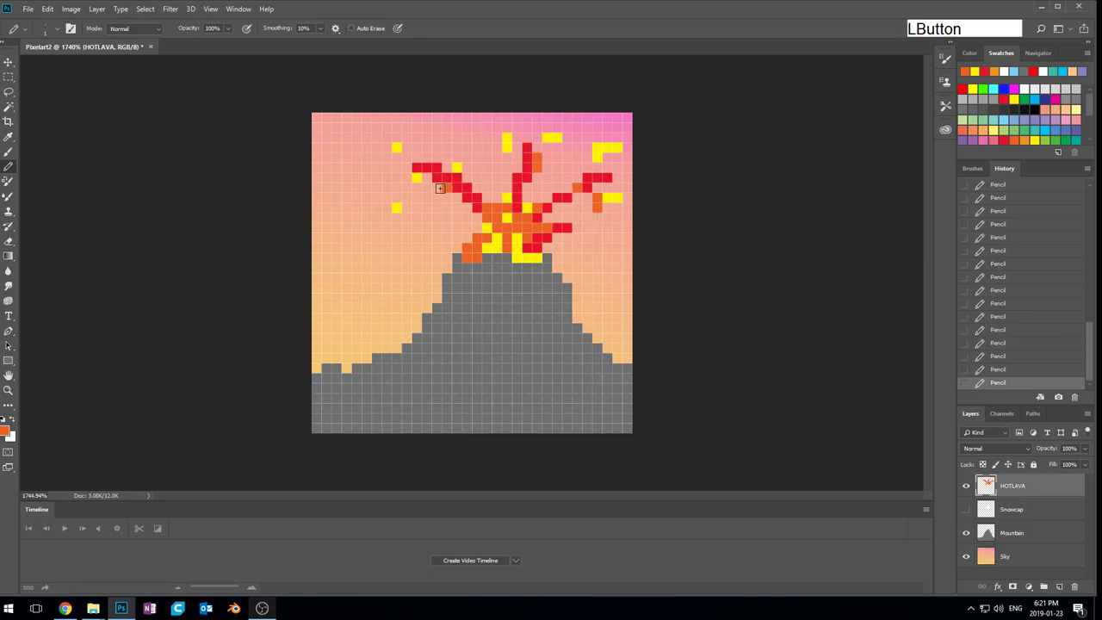
{"action": "left_click_drag", "start_coordinate": [437, 188], "coordinate": [426, 177]}
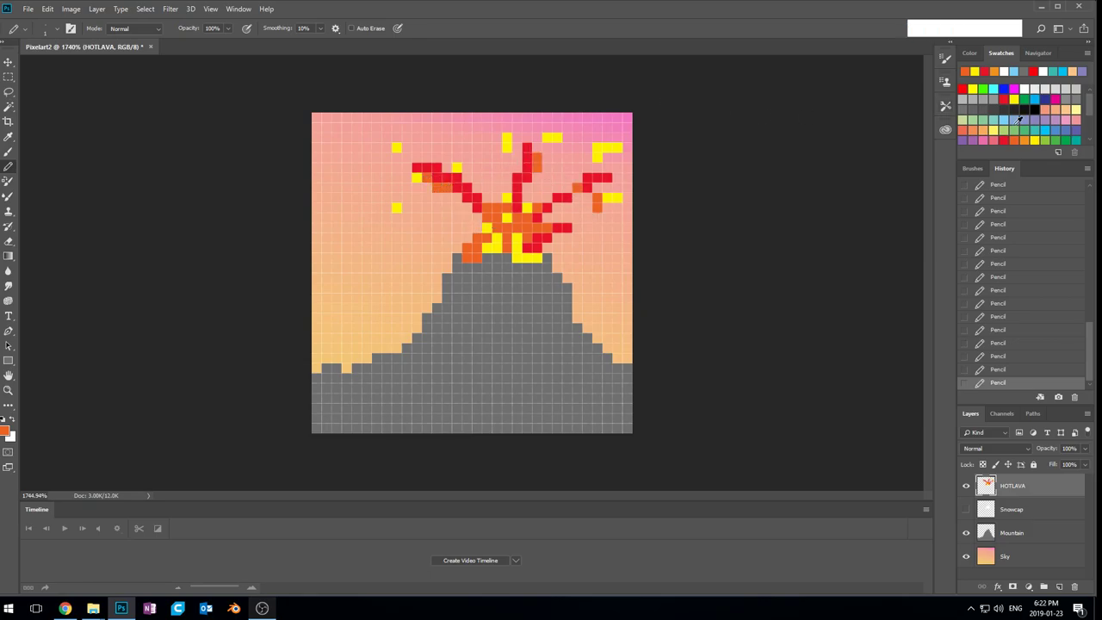
Step: Paint red pixels among the lava at the peak and red lava flows just below it on the upper slopes
{"action": "left_click", "coordinate": [1004, 139]}
{"action": "left_click", "coordinate": [497, 228]}
{"action": "left_click", "coordinate": [497, 207]}
{"action": "left_click", "coordinate": [527, 228]}
{"action": "mouse_move", "coordinate": [507, 238]}
{"action": "left_mouse_down"}
{"action": "mouse_move", "coordinate": [527, 278]}
{"action": "mouse_move", "coordinate": [477, 278]}
{"action": "left_mouse_up"}
{"action": "left_click", "coordinate": [478, 238]}
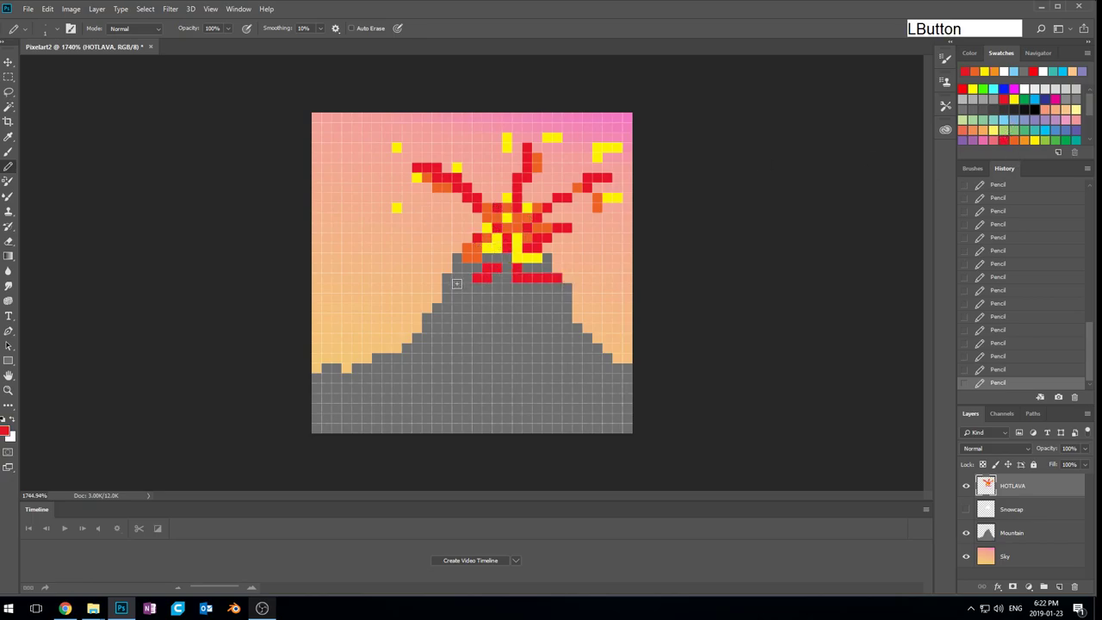
Step: Compare the HOTLAVA and Snowcap layers by toggling their visibility, leaving HOTLAVA hidden and Snowcap shown
{"action": "left_click", "coordinate": [965, 487]}
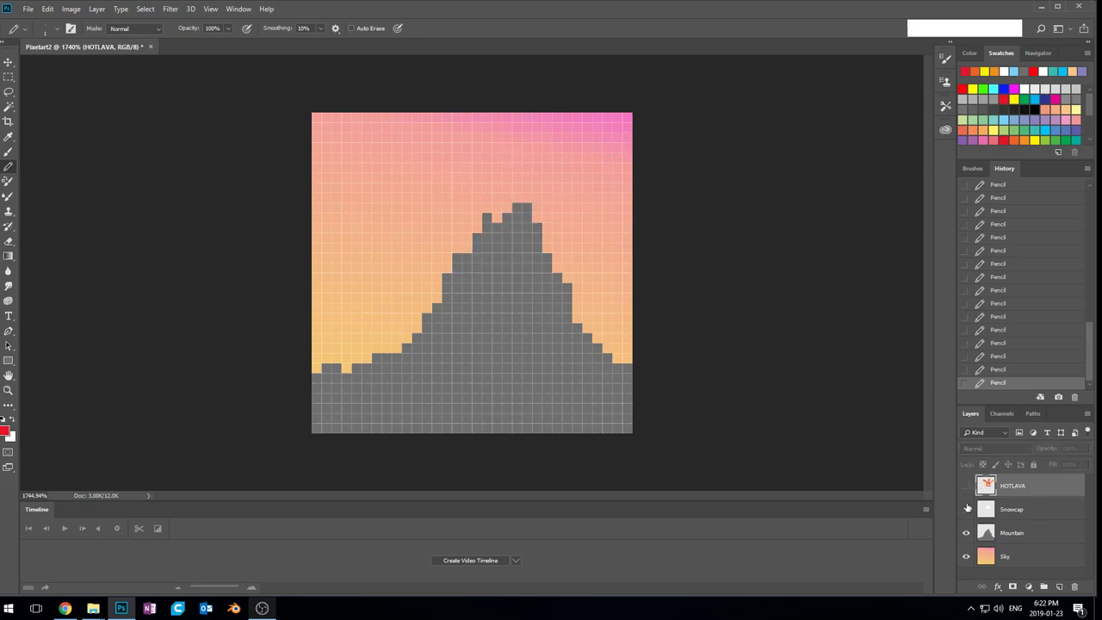
{"action": "left_click", "coordinate": [966, 509]}
{"action": "left_click", "coordinate": [967, 487]}
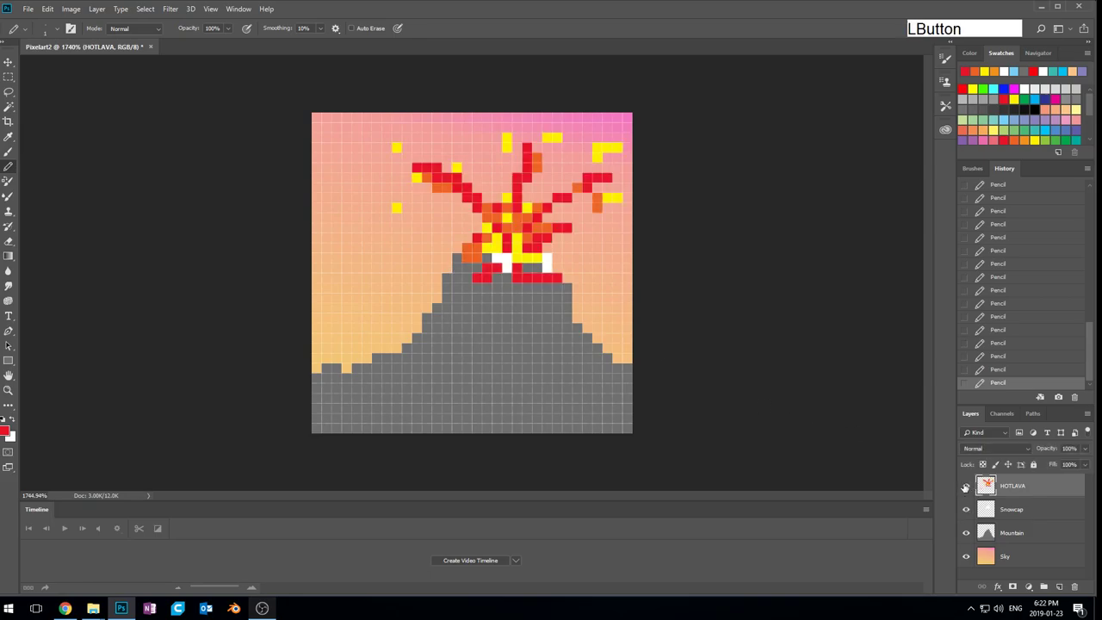
{"action": "left_click", "coordinate": [967, 509]}
{"action": "left_click", "coordinate": [967, 509]}
{"action": "left_click", "coordinate": [967, 509]}
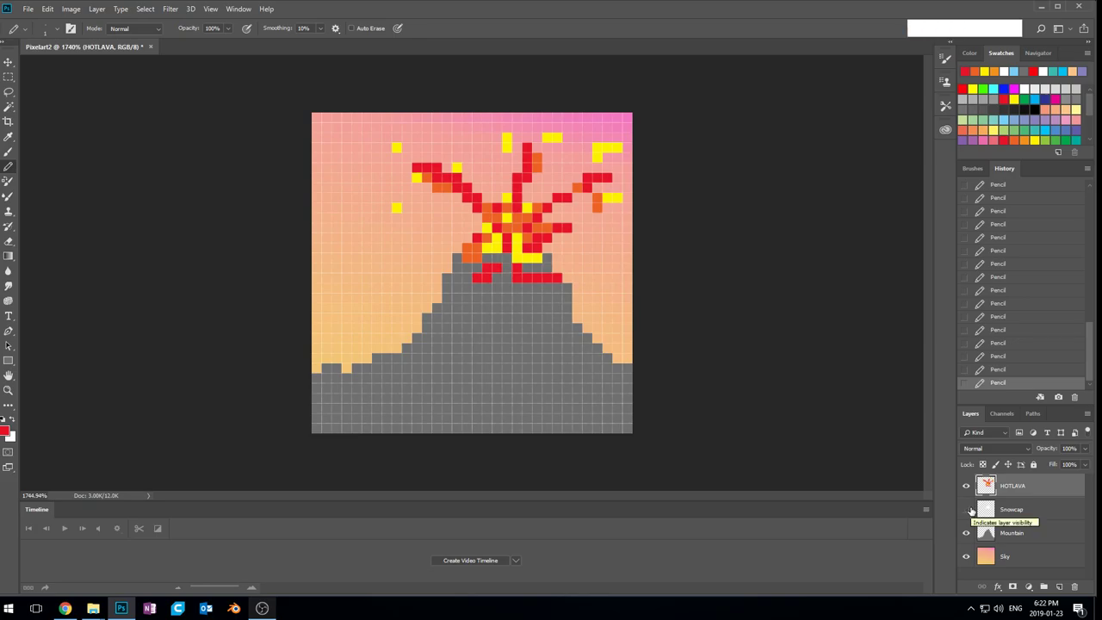
{"action": "left_click", "coordinate": [966, 486]}
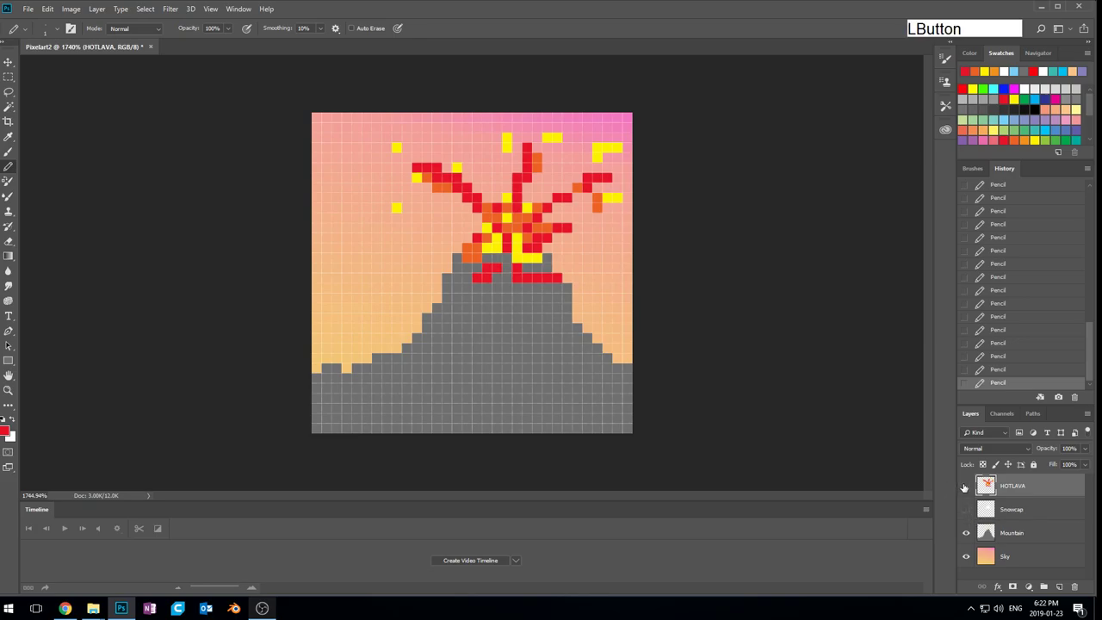
{"action": "left_click", "coordinate": [966, 509]}
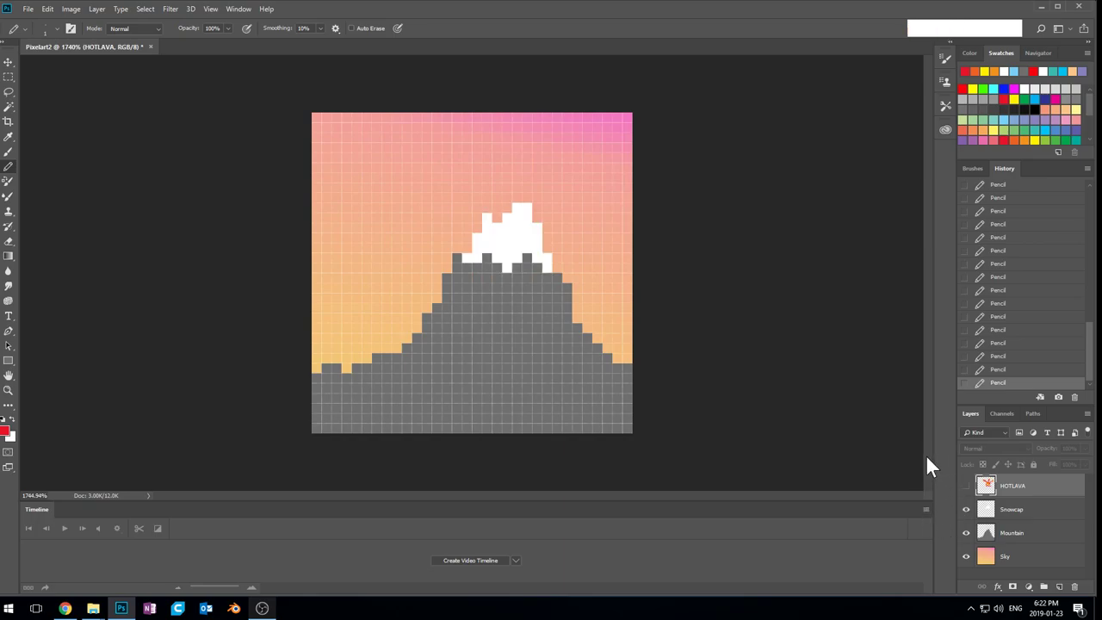
Step: Make the Mountain layer active, show the color picker, and sample the mountain's grey as the foreground color
{"action": "left_click", "coordinate": [988, 534]}
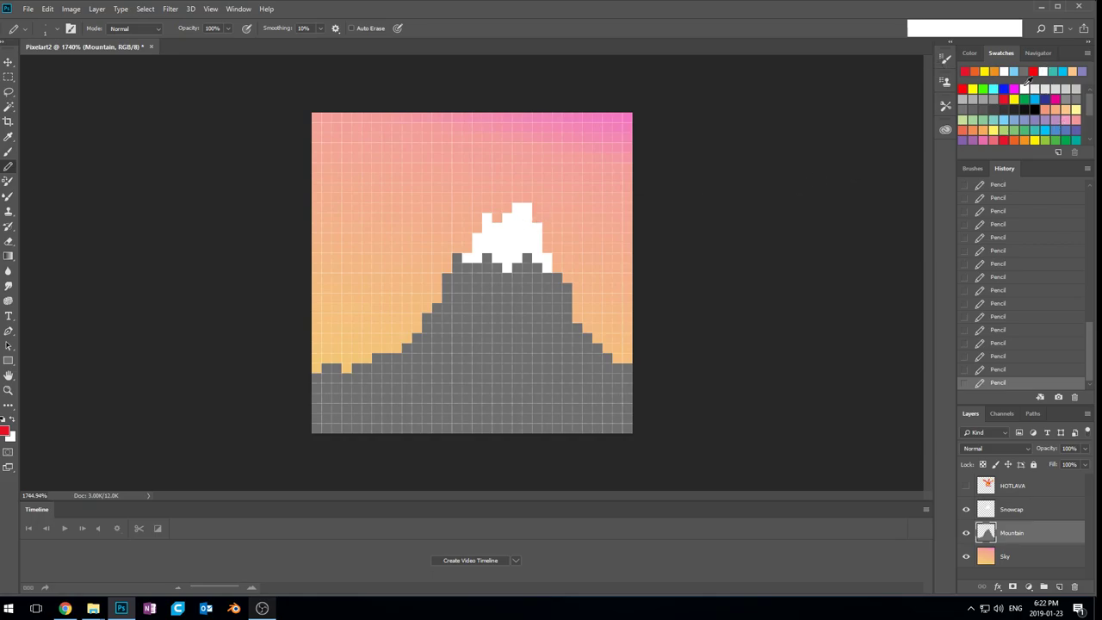
{"action": "left_click", "coordinate": [970, 53]}
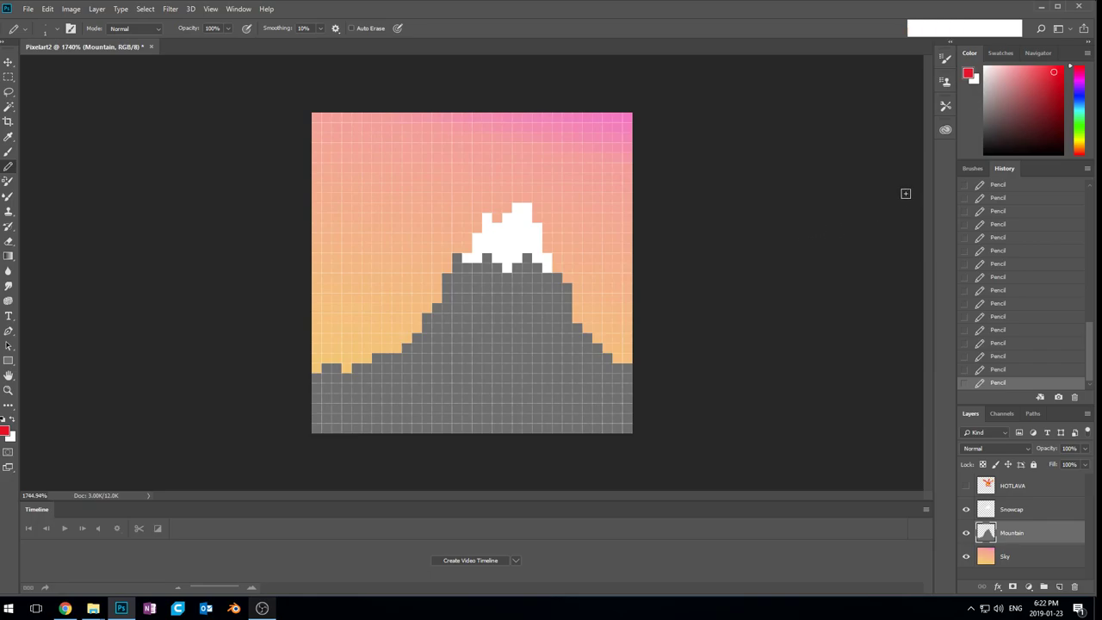
{"action": "key", "text": "alt"}
{"action": "left_click", "coordinate": [520, 323], "text": "alt"}
Step: Explore orange, cyan, green and yellow hues in the color picker, ending on a blue hue
{"action": "mouse_move", "coordinate": [1048, 92]}
{"action": "left_mouse_down"}
{"action": "mouse_move", "coordinate": [1049, 126]}
{"action": "mouse_move", "coordinate": [1007, 91]}
{"action": "mouse_move", "coordinate": [1005, 109]}
{"action": "mouse_move", "coordinate": [1044, 107]}
{"action": "left_mouse_up"}
{"action": "mouse_move", "coordinate": [1076, 167]}
{"action": "left_mouse_down"}
{"action": "mouse_move", "coordinate": [1074, 74]}
{"action": "mouse_move", "coordinate": [1072, 147]}
{"action": "left_mouse_up"}
{"action": "left_click", "coordinate": [1061, 69]}
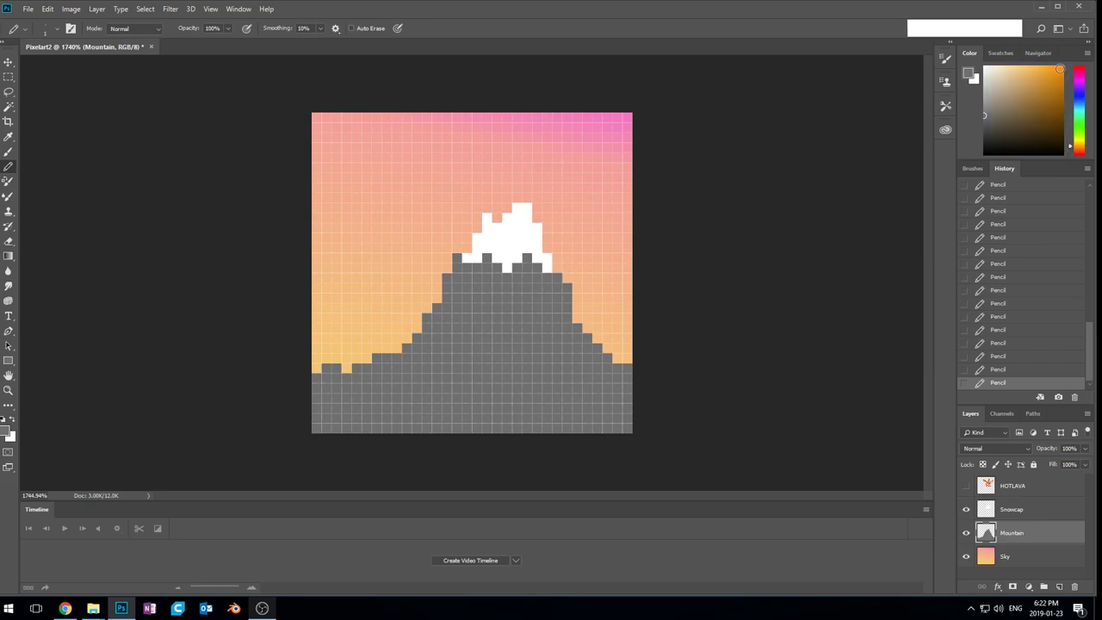
{"action": "left_click_drag", "start_coordinate": [1076, 148], "coordinate": [1075, 109]}
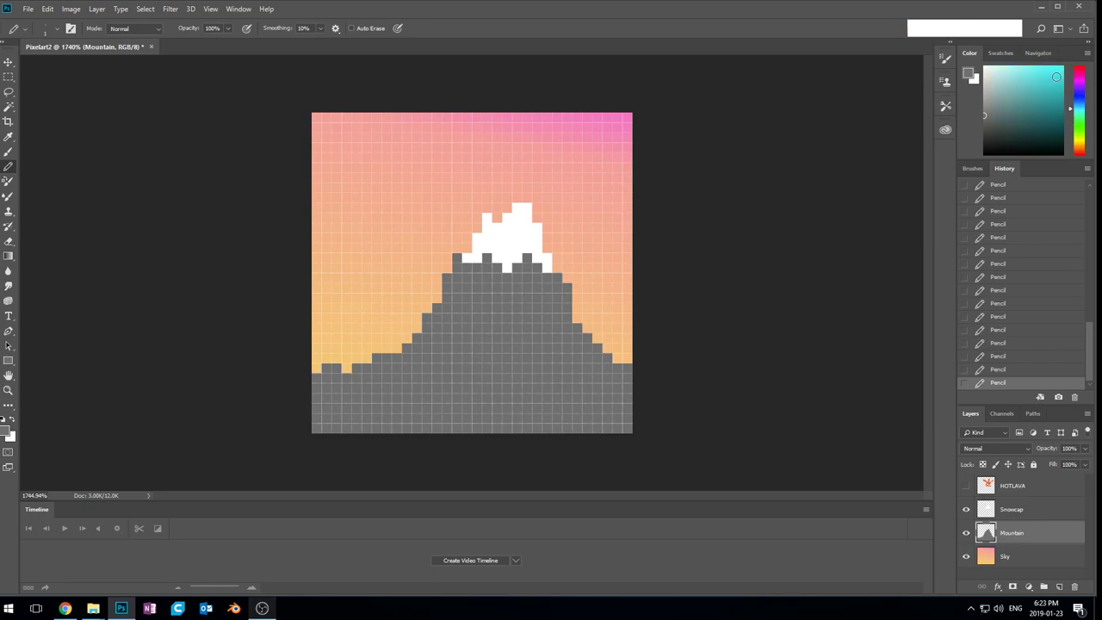
{"action": "left_click_drag", "start_coordinate": [1076, 110], "coordinate": [1076, 122]}
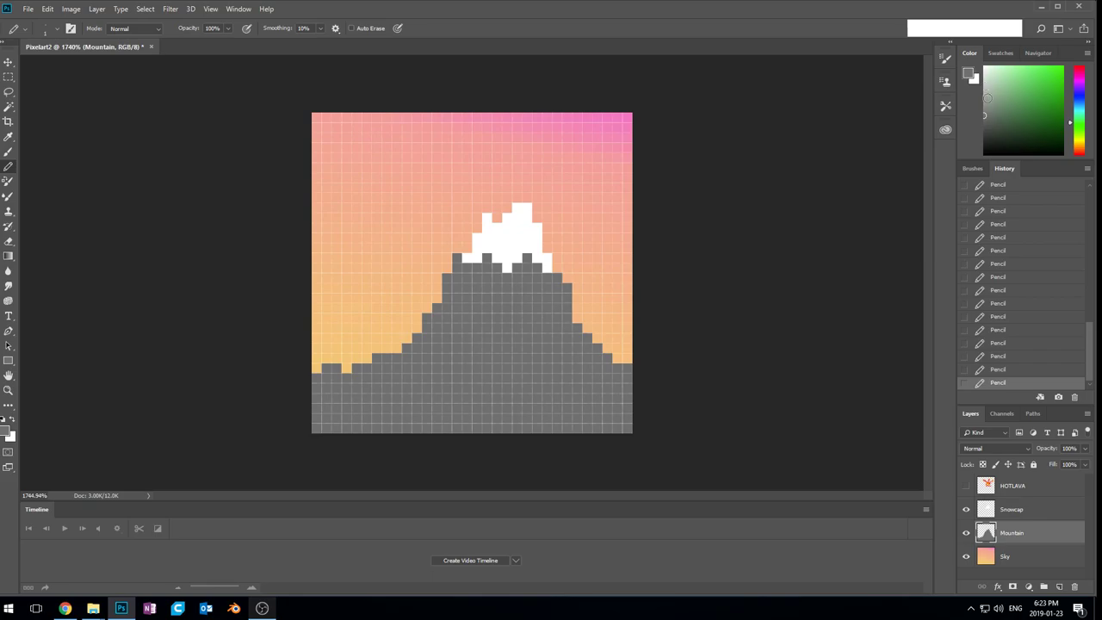
{"action": "left_click_drag", "start_coordinate": [996, 135], "coordinate": [994, 138]}
{"action": "mouse_move", "coordinate": [1077, 138]}
{"action": "left_mouse_down"}
{"action": "mouse_move", "coordinate": [1077, 148]}
{"action": "mouse_move", "coordinate": [1074, 124]}
{"action": "mouse_move", "coordinate": [1074, 140]}
{"action": "left_mouse_up"}
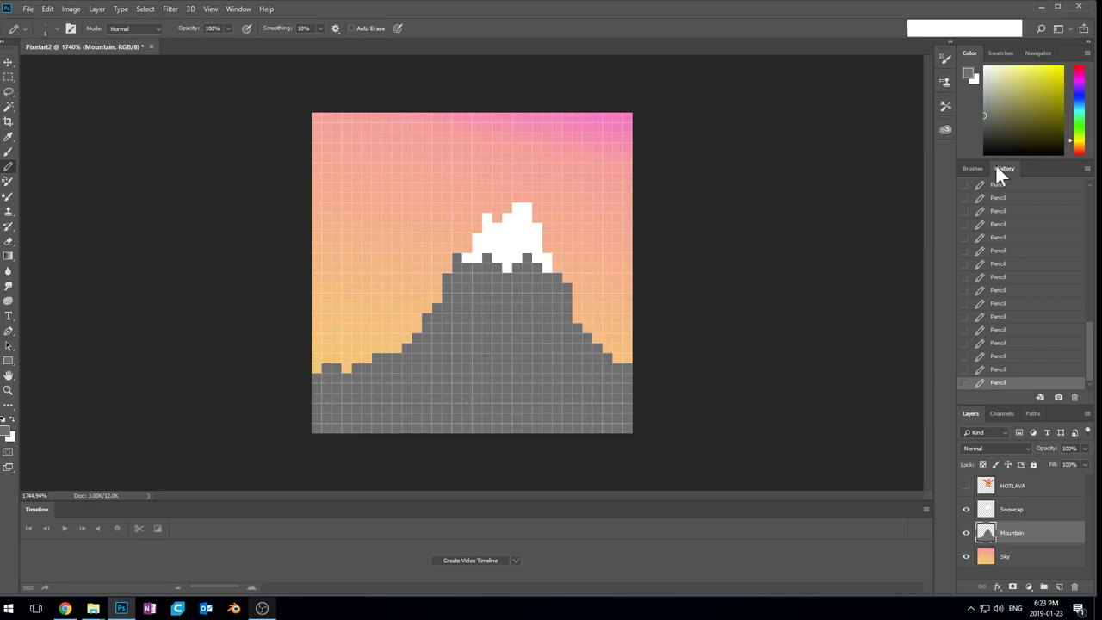
{"action": "left_click", "coordinate": [1077, 100]}
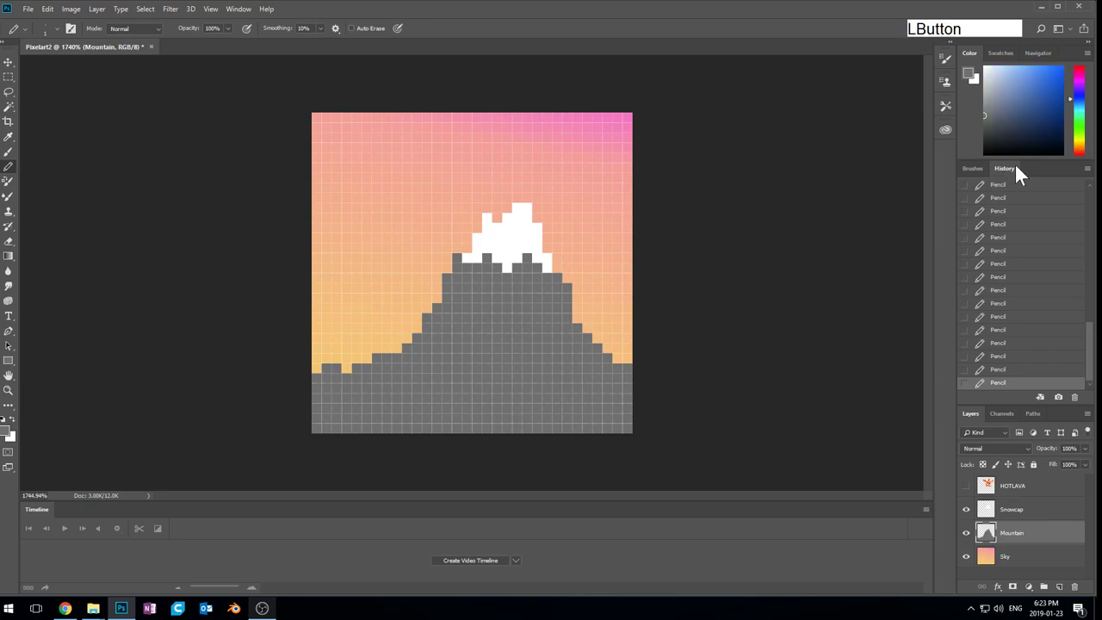
Step: Choose a lighter grey and paint a diagonal trail of highlight pixels down the mountain's left slope
{"action": "left_click", "coordinate": [497, 346]}
{"action": "left_click_drag", "start_coordinate": [985, 114], "coordinate": [984, 100]}
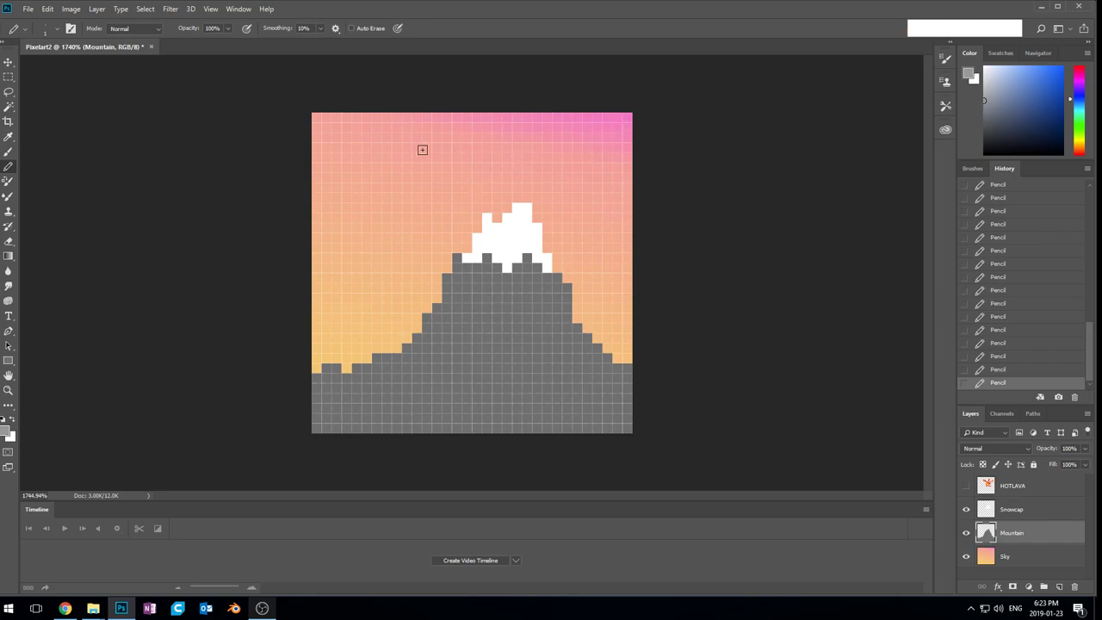
{"action": "left_click", "coordinate": [486, 277]}
{"action": "left_click", "coordinate": [477, 288]}
{"action": "left_click", "coordinate": [458, 308]}
{"action": "left_click", "coordinate": [477, 307]}
{"action": "left_click", "coordinate": [466, 318]}
{"action": "left_click", "coordinate": [478, 327]}
{"action": "left_click", "coordinate": [457, 319]}
{"action": "left_click", "coordinate": [445, 339]}
{"action": "left_click", "coordinate": [436, 349]}
{"action": "left_click", "coordinate": [446, 349]}
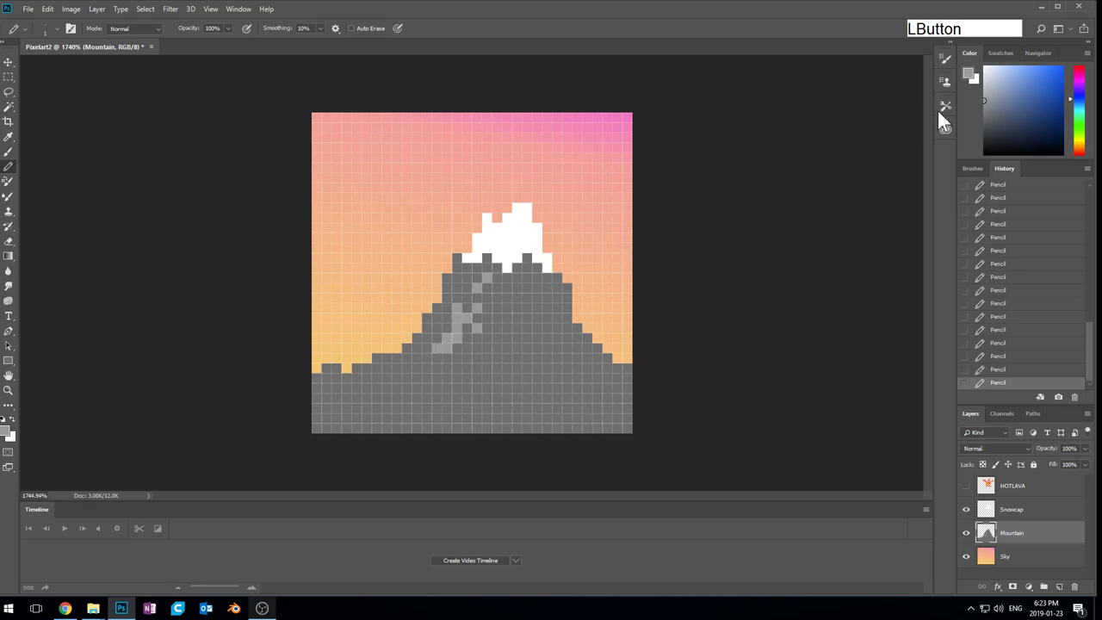
Step: Choose an even lighter grey and brighten a few pixels within the left slope's highlight
{"action": "left_click_drag", "start_coordinate": [984, 102], "coordinate": [984, 92]}
{"action": "left_click", "coordinate": [465, 312]}
{"action": "left_click", "coordinate": [475, 299]}
Step: Choose darker greys and paint scattered shadow pixels on the mountain's center and down its right slope
{"action": "left_click", "coordinate": [982, 125]}
{"action": "left_click", "coordinate": [517, 328]}
{"action": "left_click", "coordinate": [497, 308]}
{"action": "mouse_move", "coordinate": [538, 298]}
{"action": "left_mouse_down"}
{"action": "mouse_move", "coordinate": [548, 339]}
{"action": "mouse_move", "coordinate": [577, 348]}
{"action": "mouse_move", "coordinate": [559, 328]}
{"action": "mouse_move", "coordinate": [548, 348]}
{"action": "left_mouse_up"}
{"action": "left_click", "coordinate": [539, 317]}
{"action": "left_click", "coordinate": [576, 368]}
{"action": "left_click", "coordinate": [984, 137]}
{"action": "left_click", "coordinate": [985, 117]}
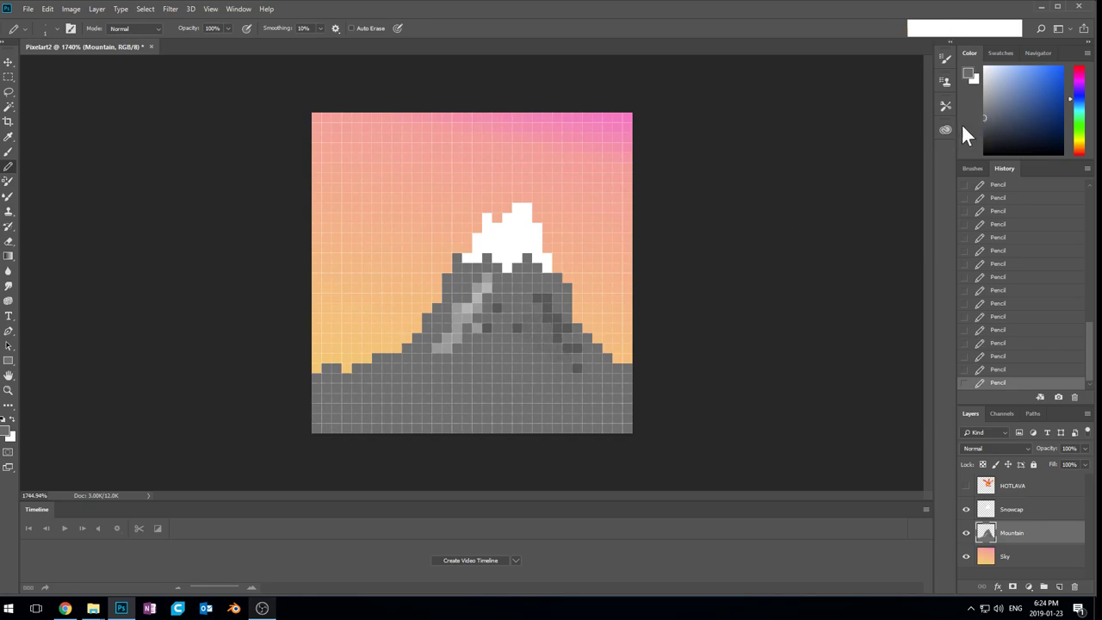
{"action": "left_click", "coordinate": [985, 123]}
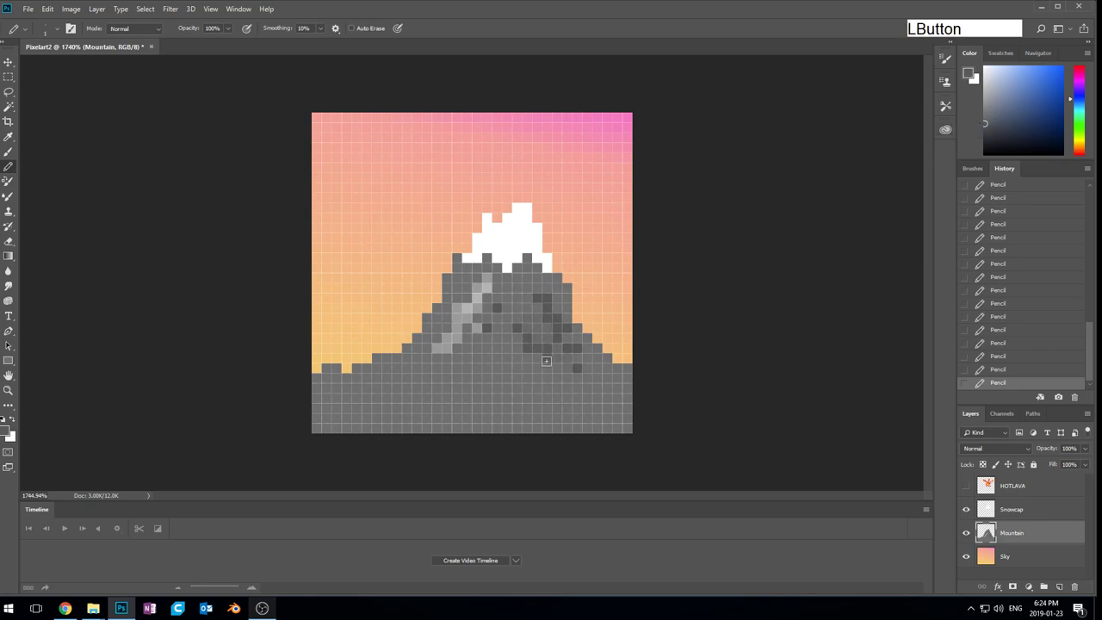
Step: Choose lighter greys and paint a trail of highlight pixels from the mountain's center down to its lower-left base
{"action": "left_click", "coordinate": [985, 108]}
{"action": "left_click_drag", "start_coordinate": [499, 364], "coordinate": [410, 417]}
{"action": "left_click", "coordinate": [986, 126]}
{"action": "left_click_drag", "start_coordinate": [986, 126], "coordinate": [986, 116]}
{"action": "mouse_move", "coordinate": [477, 369]}
{"action": "left_mouse_down"}
{"action": "mouse_move", "coordinate": [489, 386]}
{"action": "mouse_move", "coordinate": [464, 417]}
{"action": "left_mouse_up"}
Step: Choose a darker grey and paint shadow pixels down the mountain's center and branching across both sides of its base
{"action": "left_click_drag", "start_coordinate": [985, 118], "coordinate": [985, 122]}
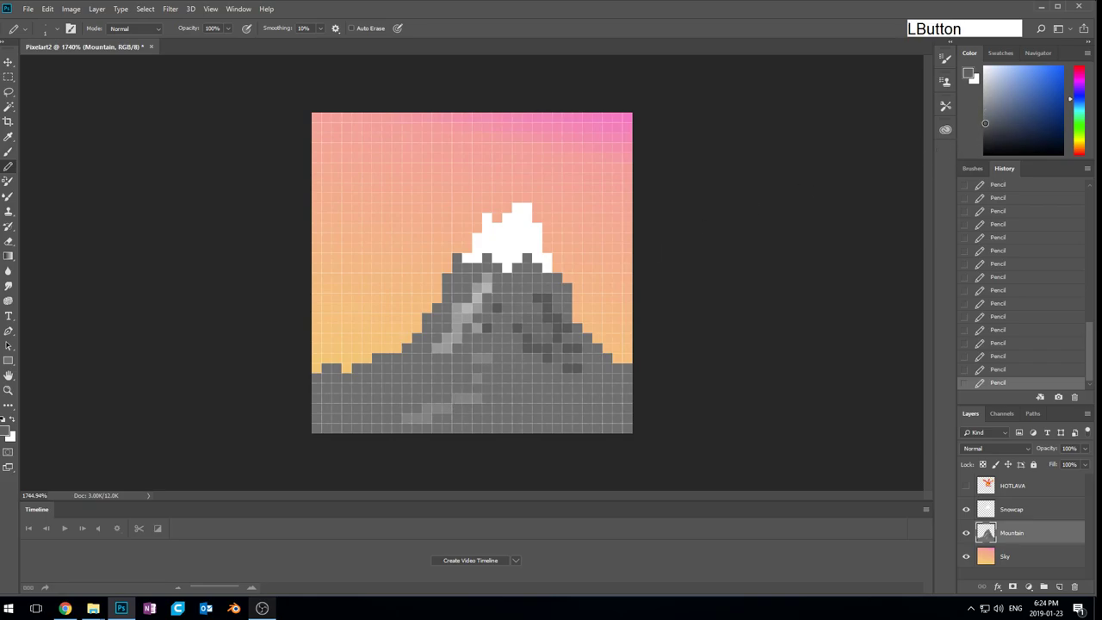
{"action": "mouse_move", "coordinate": [518, 358]}
{"action": "left_mouse_down"}
{"action": "mouse_move", "coordinate": [456, 404]}
{"action": "mouse_move", "coordinate": [378, 406]}
{"action": "mouse_move", "coordinate": [508, 369]}
{"action": "mouse_move", "coordinate": [564, 388]}
{"action": "mouse_move", "coordinate": [517, 287]}
{"action": "left_mouse_up"}
{"action": "mouse_move", "coordinate": [497, 339]}
{"action": "left_mouse_down"}
{"action": "mouse_move", "coordinate": [436, 359]}
{"action": "mouse_move", "coordinate": [448, 377]}
{"action": "mouse_move", "coordinate": [386, 412]}
{"action": "mouse_move", "coordinate": [343, 404]}
{"action": "mouse_move", "coordinate": [362, 427]}
{"action": "mouse_move", "coordinate": [509, 379]}
{"action": "left_mouse_up"}
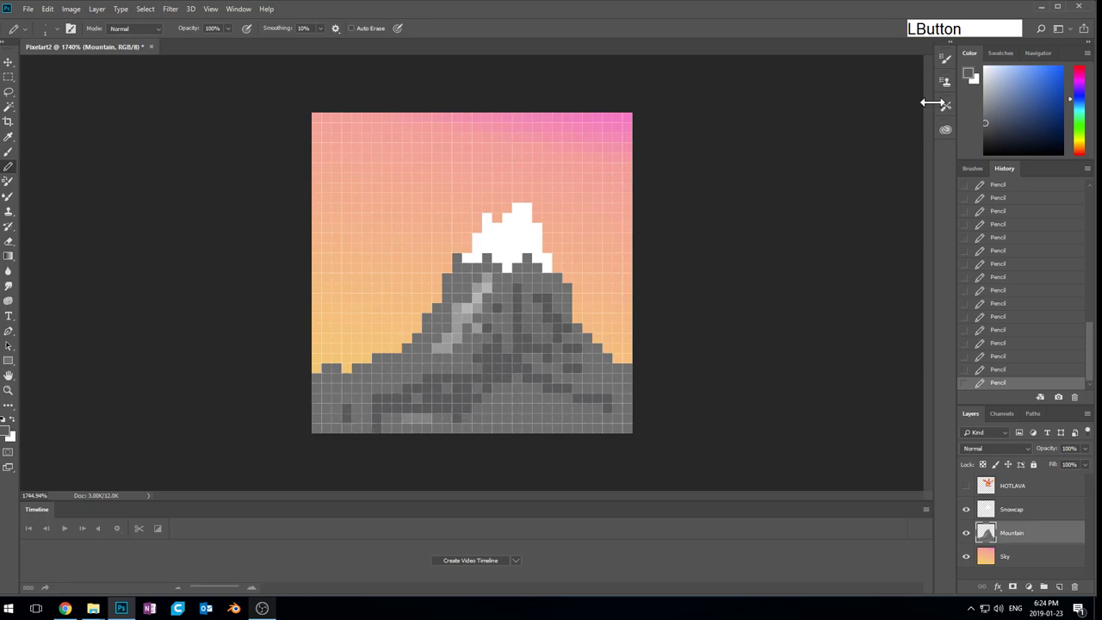
Step: Choose an even darker grey and paint scattered deep-shadow pixels over the mountain's center and lower-left slope
{"action": "left_click", "coordinate": [985, 128]}
{"action": "mouse_move", "coordinate": [507, 379]}
{"action": "left_mouse_down"}
{"action": "mouse_move", "coordinate": [507, 369]}
{"action": "mouse_move", "coordinate": [538, 368]}
{"action": "left_mouse_up"}
{"action": "left_click", "coordinate": [497, 388]}
{"action": "mouse_move", "coordinate": [458, 408]}
{"action": "left_mouse_down"}
{"action": "mouse_move", "coordinate": [486, 389]}
{"action": "mouse_move", "coordinate": [467, 378]}
{"action": "left_mouse_up"}
{"action": "left_click", "coordinate": [428, 380]}
{"action": "left_click_drag", "start_coordinate": [543, 352], "coordinate": [526, 321]}
{"action": "mouse_move", "coordinate": [440, 364]}
{"action": "left_mouse_down"}
{"action": "mouse_move", "coordinate": [333, 409]}
{"action": "mouse_move", "coordinate": [346, 388]}
{"action": "left_mouse_up"}
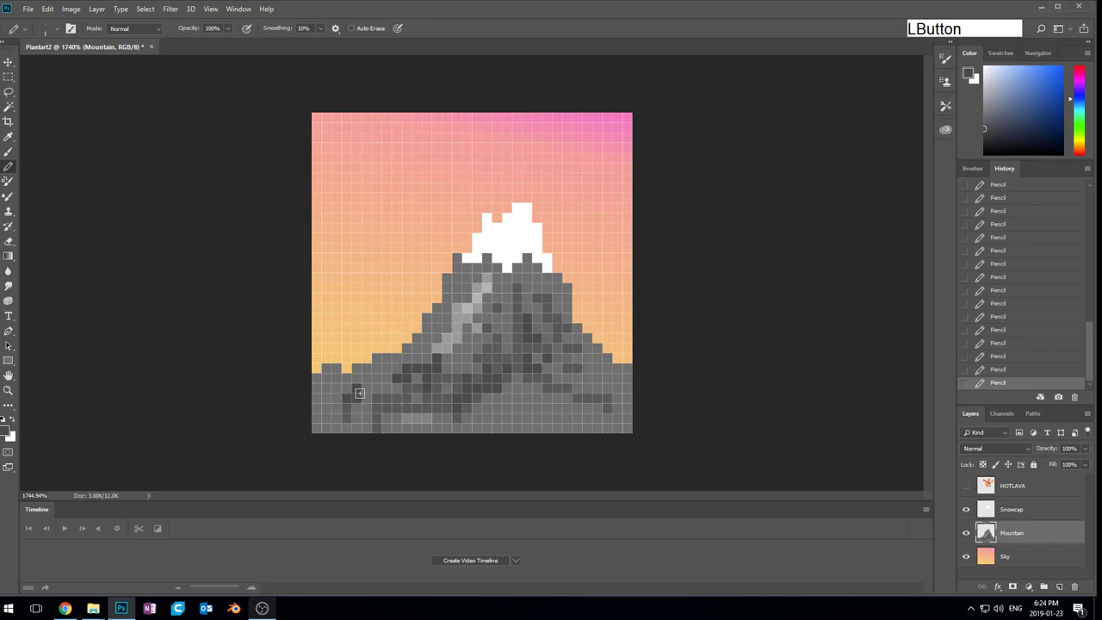
Step: Sample the mountain's base grey and paint over part of the shadows in its center and lower-left area
{"action": "scroll", "coordinate": [426, 383], "scroll_direction": "down", "scroll_amount": 8}
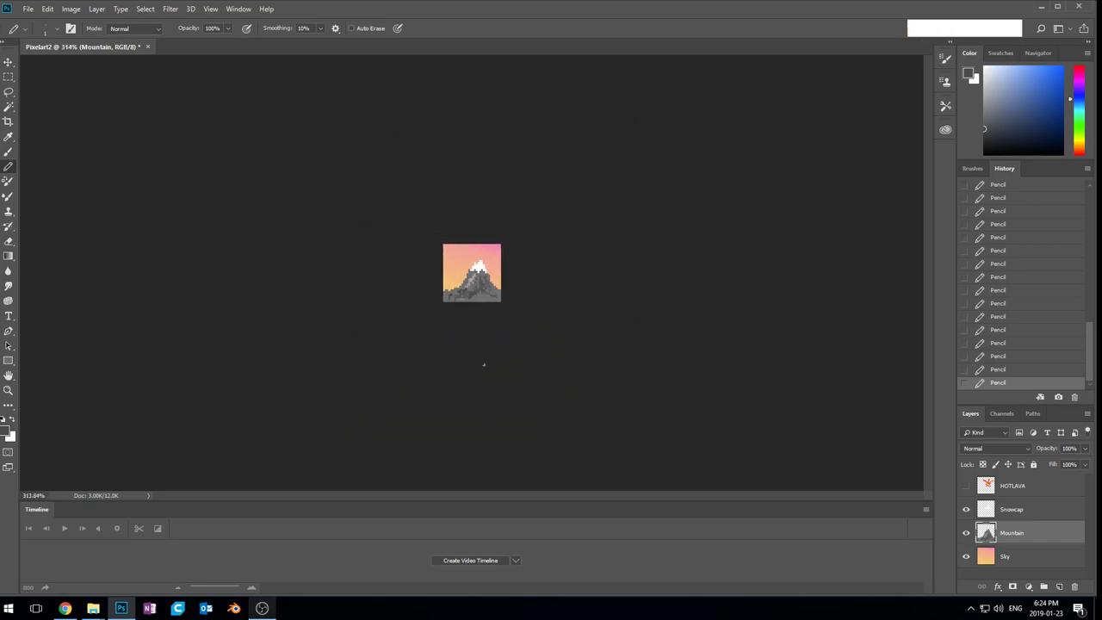
{"action": "scroll", "coordinate": [472, 412], "scroll_direction": "up", "scroll_amount": 8}
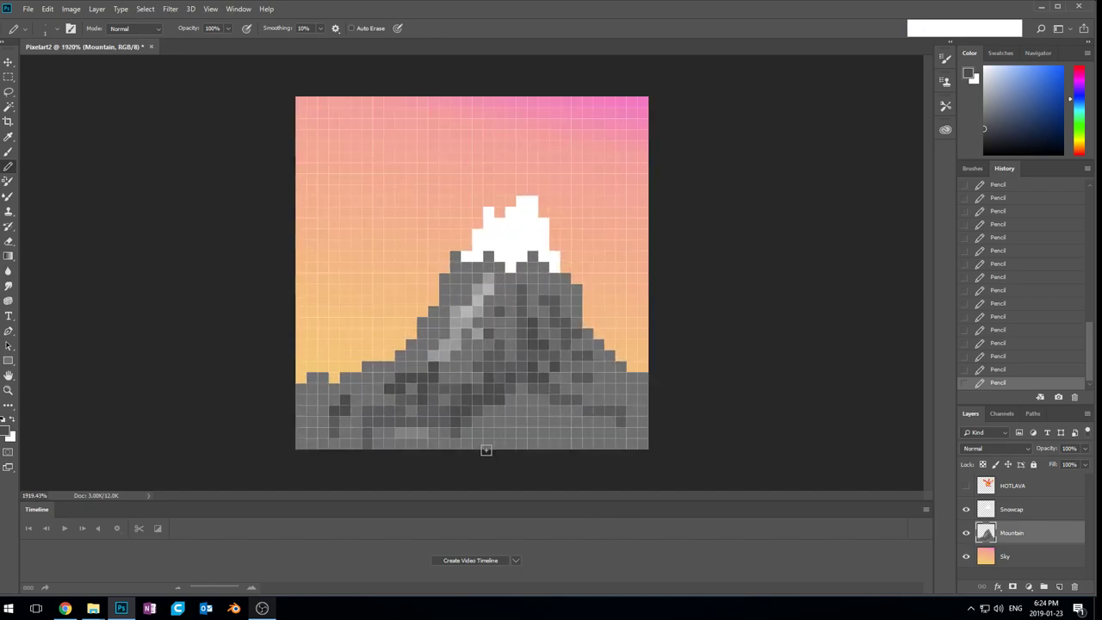
{"action": "key", "text": "alt"}
{"action": "left_click", "coordinate": [523, 409], "text": "alt"}
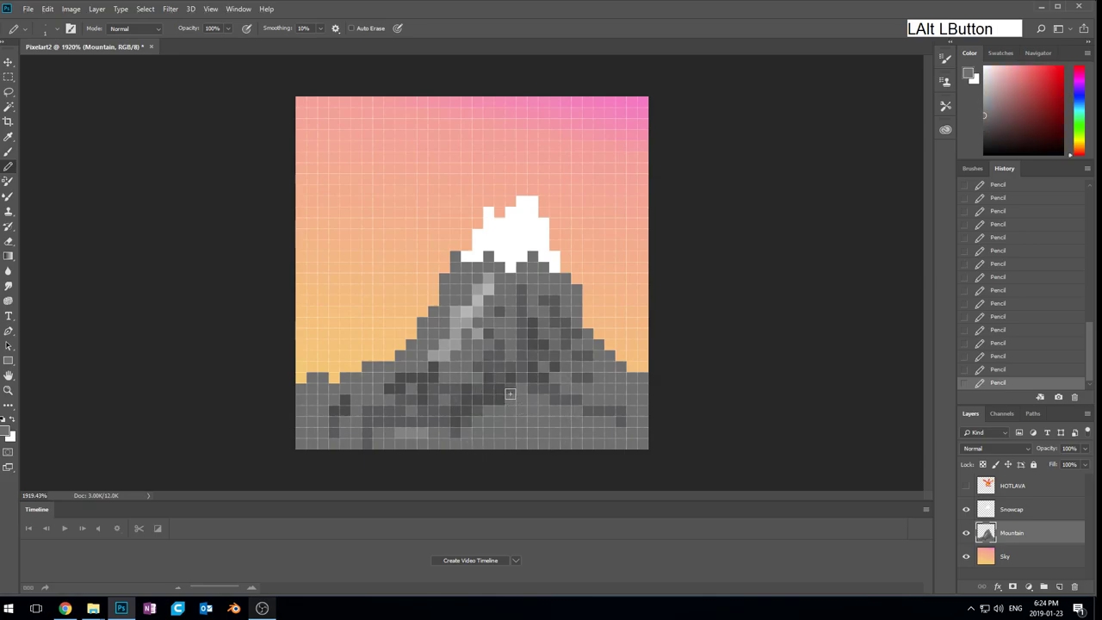
{"action": "mouse_move", "coordinate": [519, 336]}
{"action": "left_mouse_down"}
{"action": "mouse_move", "coordinate": [509, 316]}
{"action": "mouse_move", "coordinate": [521, 311]}
{"action": "left_mouse_up"}
{"action": "left_click_drag", "start_coordinate": [461, 407], "coordinate": [396, 436]}
{"action": "left_click", "coordinate": [377, 426]}
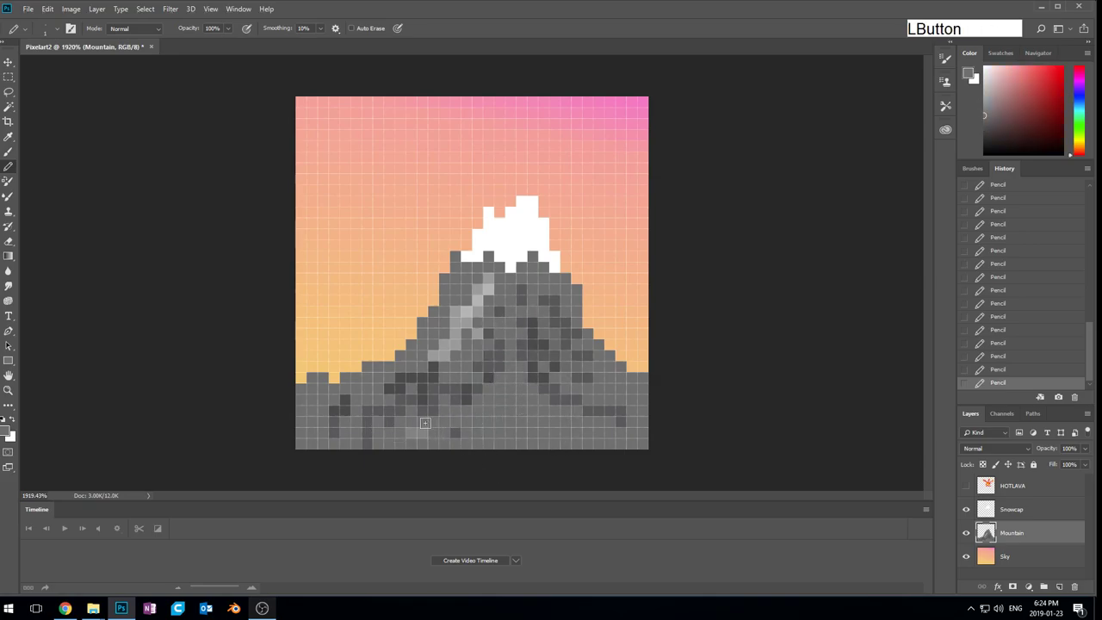
Step: Fill the mountain's center and base with dark grey shadow and add a few darker pixels in the middle
{"action": "left_click", "coordinate": [984, 124]}
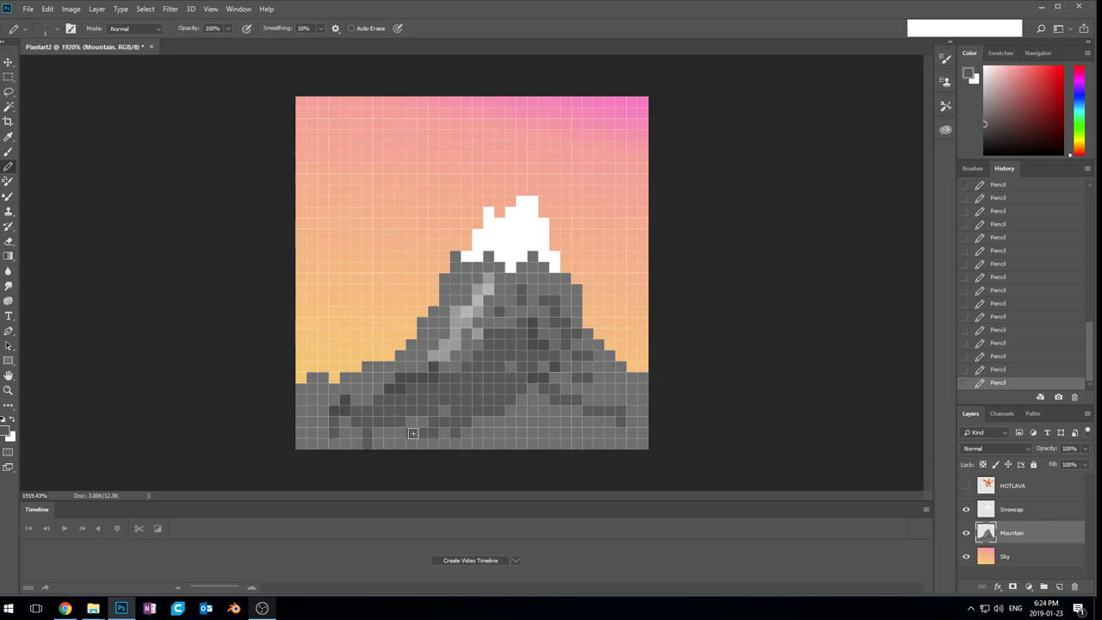
{"action": "mouse_move", "coordinate": [491, 408]}
{"action": "left_mouse_down"}
{"action": "mouse_move", "coordinate": [525, 351]}
{"action": "mouse_move", "coordinate": [522, 389]}
{"action": "mouse_move", "coordinate": [537, 421]}
{"action": "mouse_move", "coordinate": [541, 356]}
{"action": "mouse_move", "coordinate": [507, 313]}
{"action": "mouse_move", "coordinate": [478, 345]}
{"action": "left_mouse_up"}
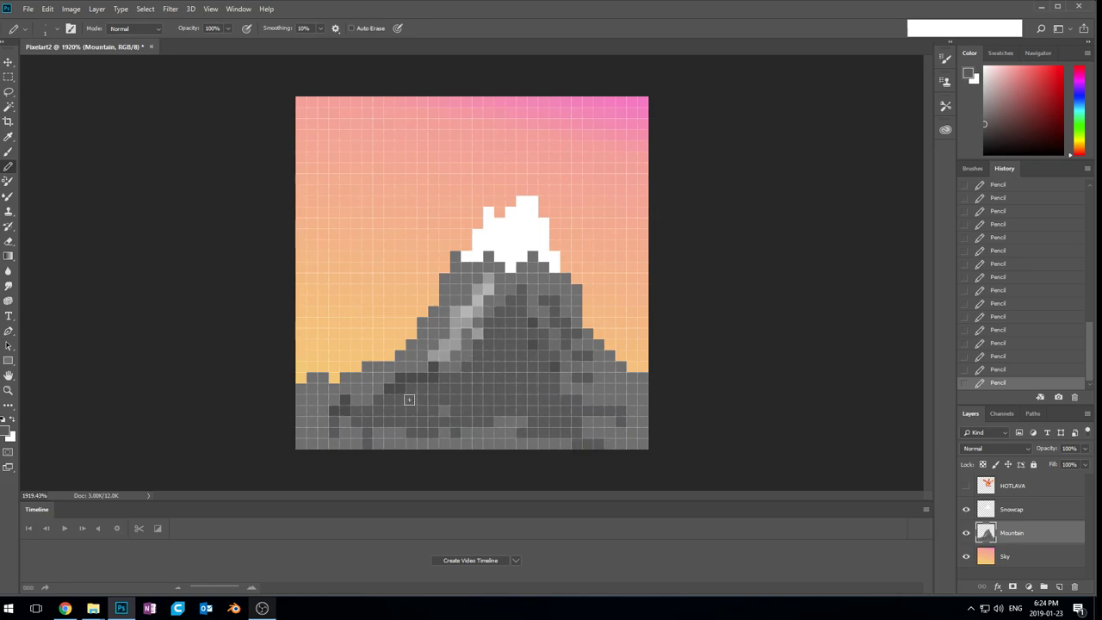
{"action": "scroll", "coordinate": [512, 337], "scroll_direction": "down", "scroll_amount": 8}
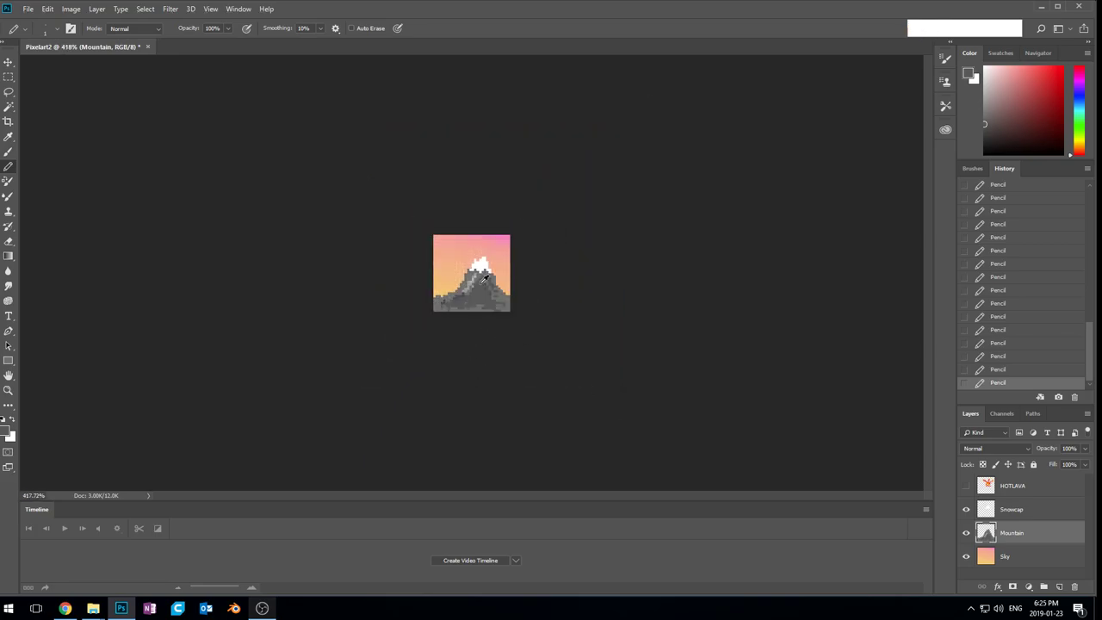
{"action": "scroll", "coordinate": [487, 280], "scroll_direction": "up", "scroll_amount": 6}
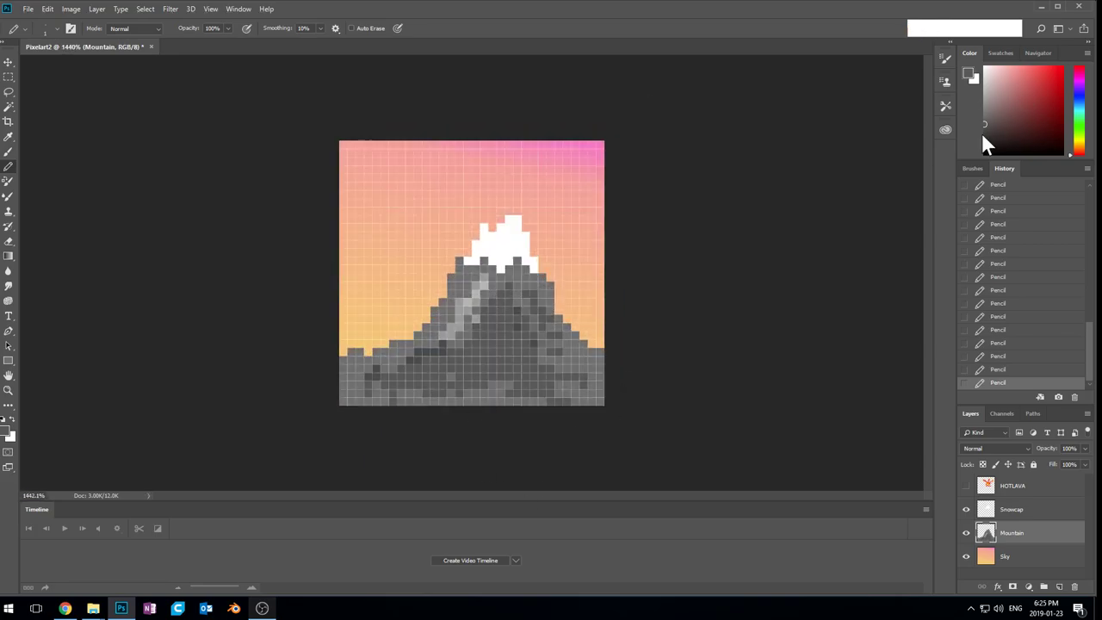
{"action": "left_click", "coordinate": [986, 133]}
{"action": "left_click_drag", "start_coordinate": [507, 353], "coordinate": [493, 356]}
Step: Choose a lighter grey and break up the shadows on the mountain's right slope and lower-left base
{"action": "scroll", "coordinate": [479, 375], "scroll_direction": "down", "scroll_amount": 10}
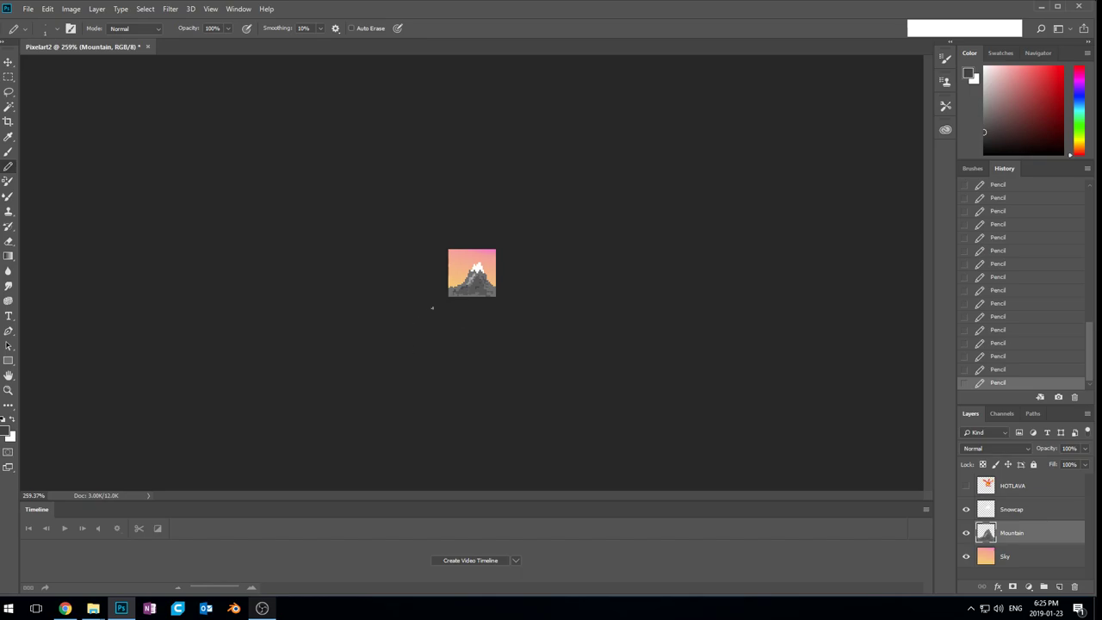
{"action": "scroll", "coordinate": [471, 289], "scroll_direction": "up", "scroll_amount": 10}
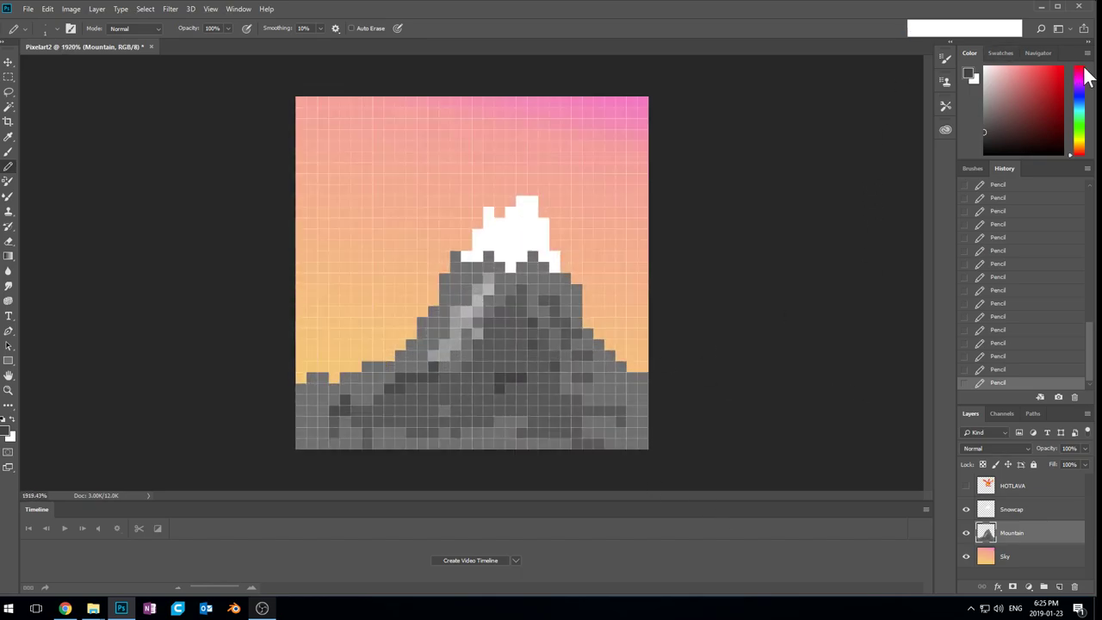
{"action": "left_click", "coordinate": [984, 130]}
{"action": "left_click", "coordinate": [984, 118]}
{"action": "left_click", "coordinate": [584, 403]}
{"action": "left_click", "coordinate": [522, 363]}
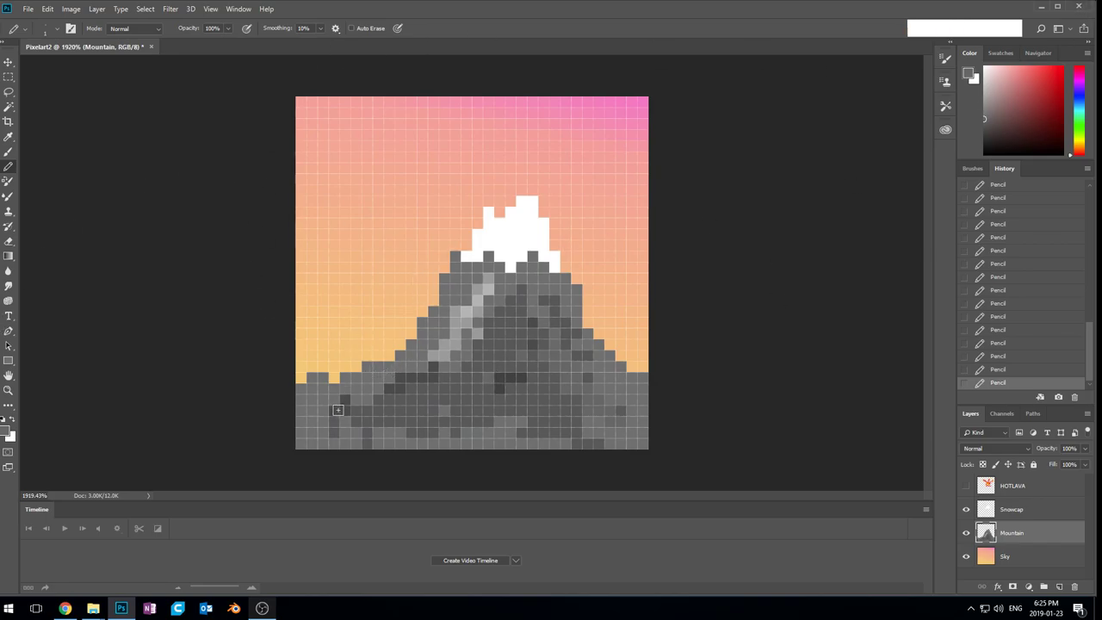
{"action": "left_click", "coordinate": [294, 417]}
Step: Create a new layer above the Mountain layer and name it Clouds
{"action": "left_click", "coordinate": [1060, 588]}
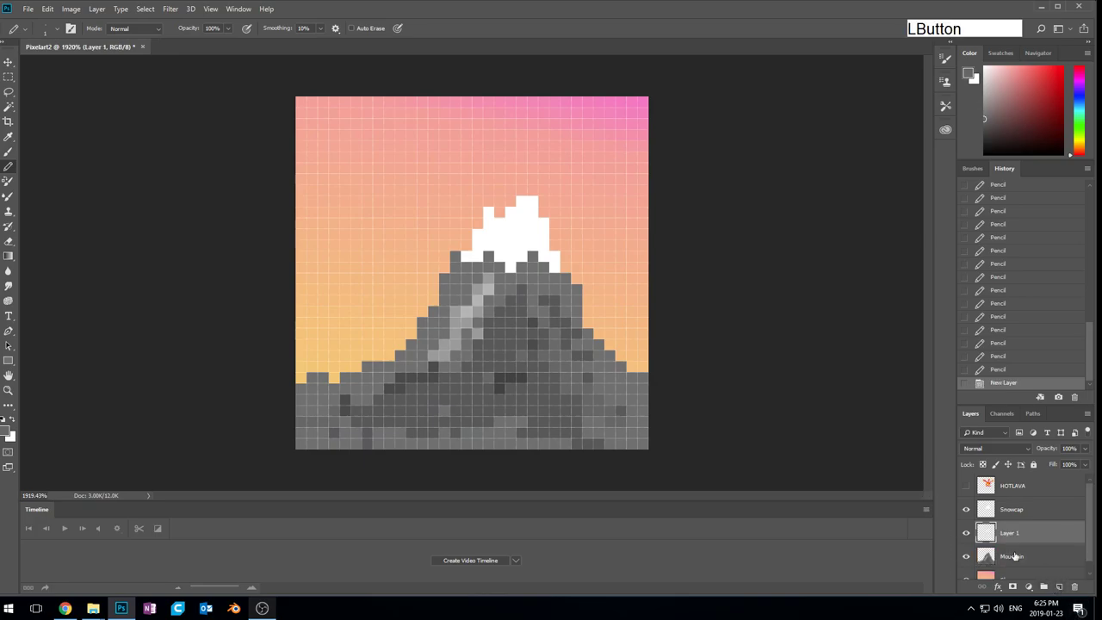
{"action": "double_click", "coordinate": [1009, 533]}
{"action": "type", "text": "Clouds"}
{"action": "key", "text": "Return"}
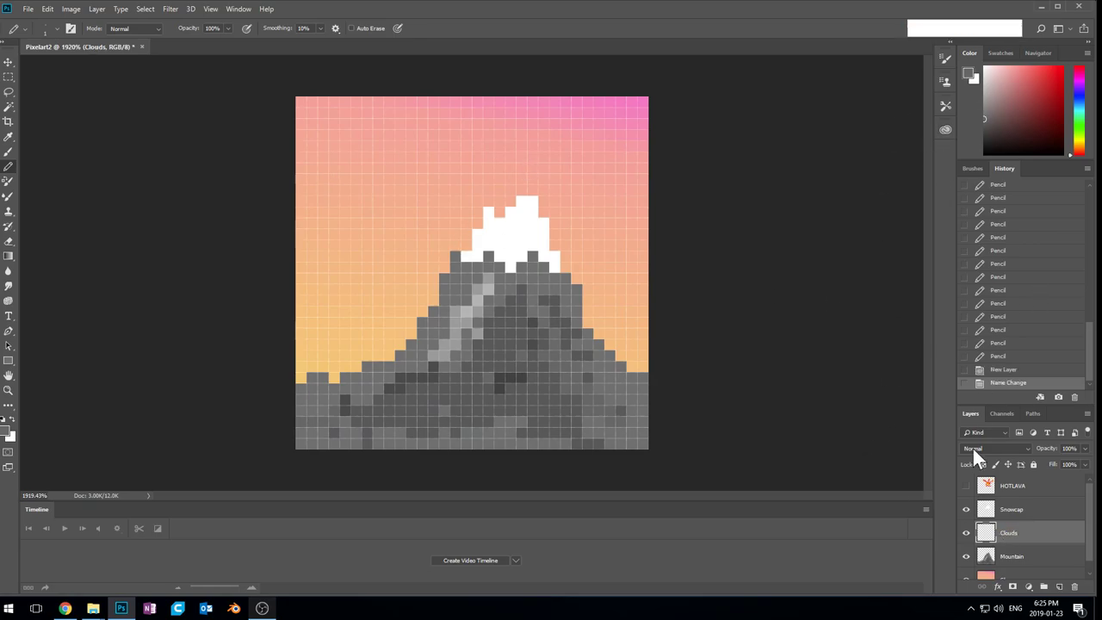
Step: Choose white and paint four clouds: two left of the mountain, one right of it and one overlapping its left slope
{"action": "left_click_drag", "start_coordinate": [985, 120], "coordinate": [978, 66]}
{"action": "mouse_move", "coordinate": [588, 246]}
{"action": "left_mouse_down"}
{"action": "mouse_move", "coordinate": [621, 248]}
{"action": "mouse_move", "coordinate": [612, 234]}
{"action": "left_mouse_up"}
{"action": "mouse_move", "coordinate": [333, 180]}
{"action": "left_mouse_down"}
{"action": "mouse_move", "coordinate": [374, 180]}
{"action": "mouse_move", "coordinate": [343, 177]}
{"action": "mouse_move", "coordinate": [360, 156]}
{"action": "left_mouse_up"}
{"action": "mouse_move", "coordinate": [324, 259]}
{"action": "left_mouse_down"}
{"action": "mouse_move", "coordinate": [352, 261]}
{"action": "mouse_move", "coordinate": [338, 268]}
{"action": "mouse_move", "coordinate": [337, 246]}
{"action": "mouse_move", "coordinate": [350, 245]}
{"action": "left_mouse_up"}
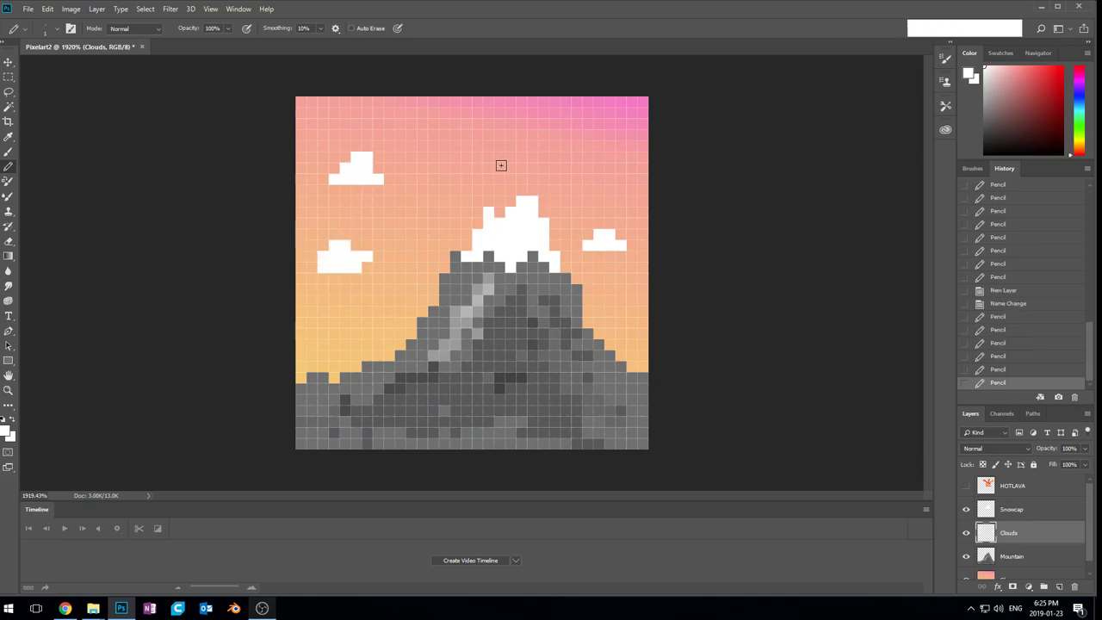
{"action": "mouse_move", "coordinate": [416, 318]}
{"action": "left_mouse_down"}
{"action": "mouse_move", "coordinate": [448, 325]}
{"action": "mouse_move", "coordinate": [381, 320]}
{"action": "mouse_move", "coordinate": [448, 308]}
{"action": "mouse_move", "coordinate": [388, 312]}
{"action": "mouse_move", "coordinate": [413, 294]}
{"action": "mouse_move", "coordinate": [451, 324]}
{"action": "left_mouse_up"}
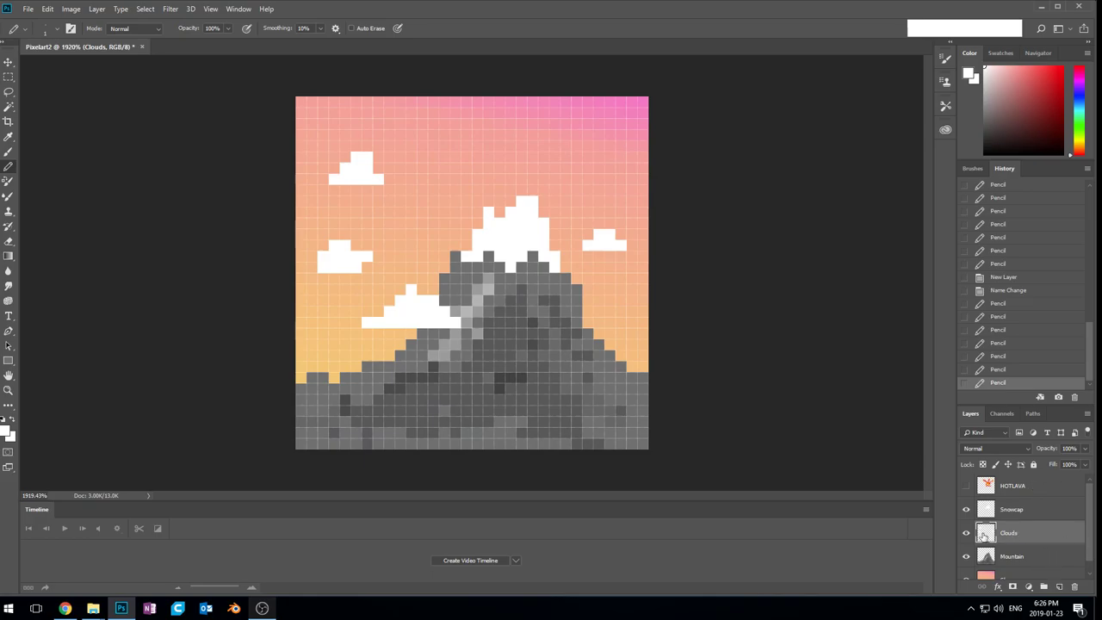
Step: Set the Clouds layer's opacity to 67%
{"action": "left_click_drag", "start_coordinate": [1085, 449], "coordinate": [1071, 467]}
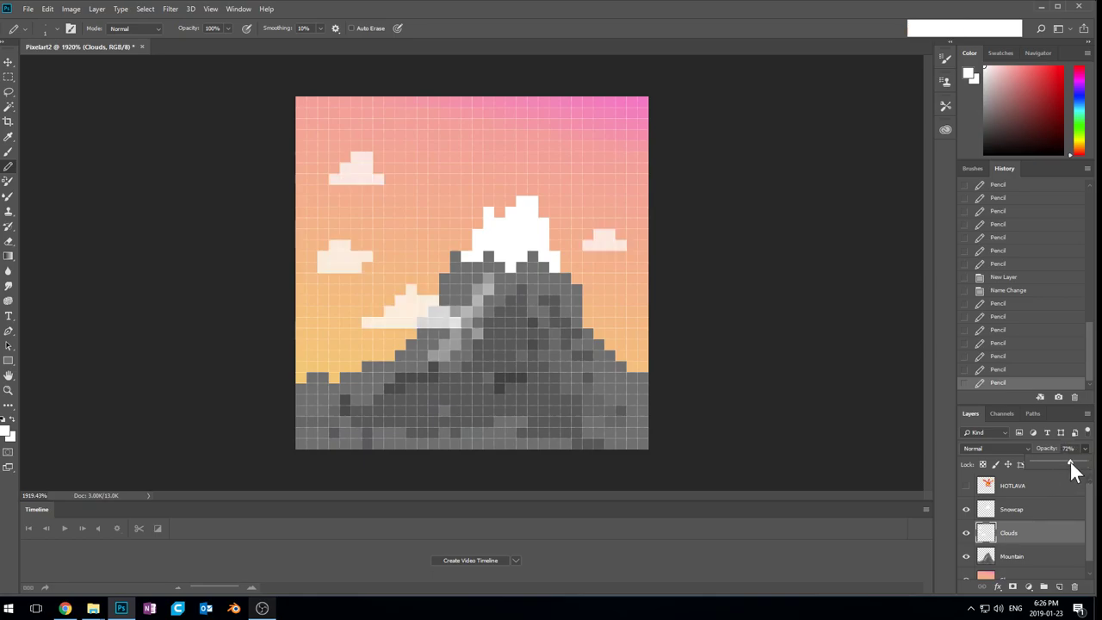
{"action": "left_click_drag", "start_coordinate": [1071, 469], "coordinate": [1065, 468]}
{"action": "left_click_drag", "start_coordinate": [1068, 460], "coordinate": [1068, 460]}
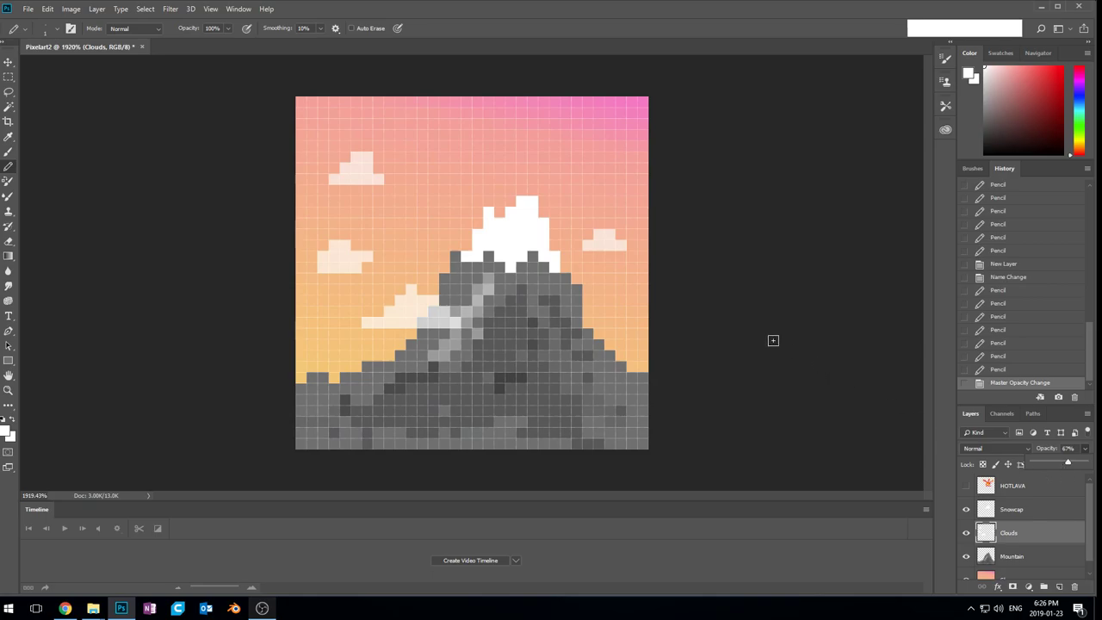
Step: Paint another cloud over the mountain's lower right slope on the Clouds layer, undoing a stray stroke
{"action": "scroll", "coordinate": [489, 296], "scroll_direction": "down", "scroll_amount": 8}
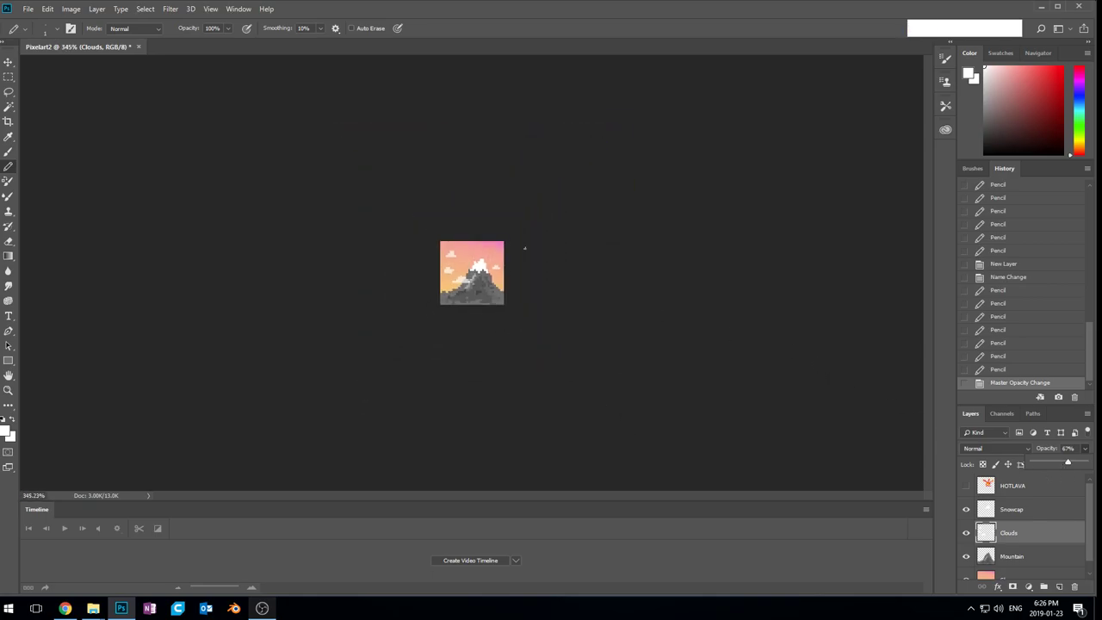
{"action": "scroll", "coordinate": [520, 255], "scroll_direction": "up", "scroll_amount": 5}
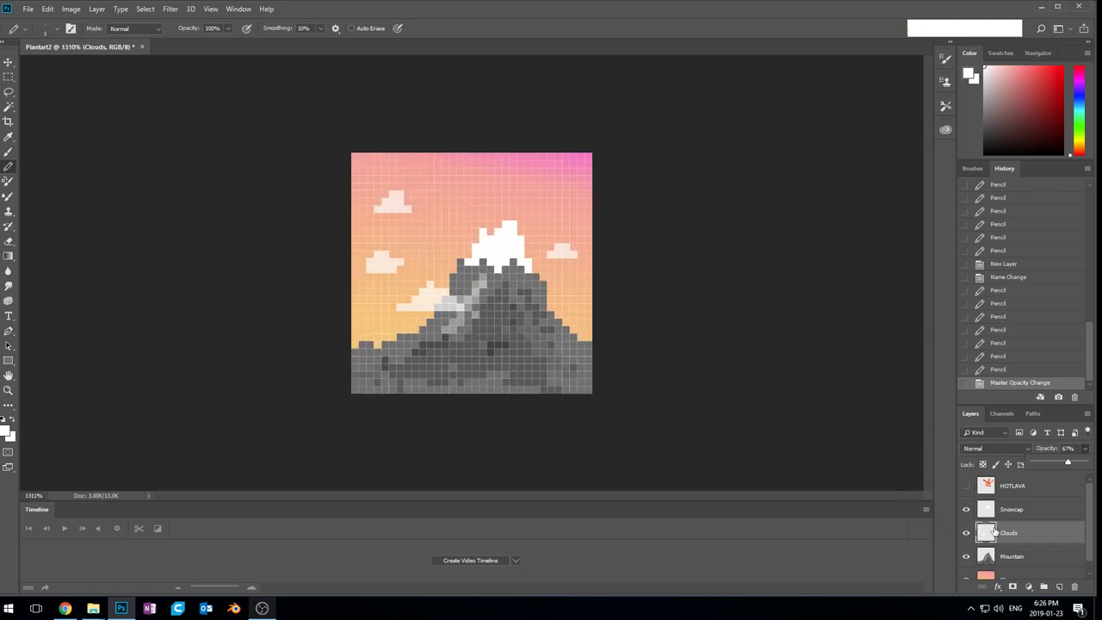
{"action": "left_click", "coordinate": [999, 530]}
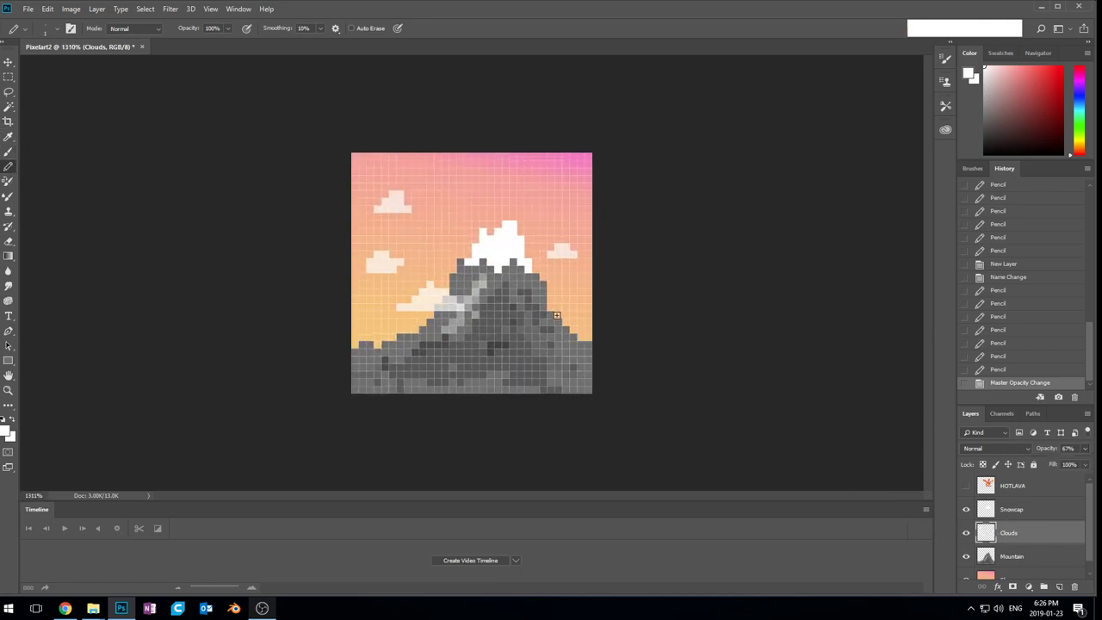
{"action": "mouse_move", "coordinate": [520, 334]}
{"action": "left_mouse_down"}
{"action": "mouse_move", "coordinate": [567, 332]}
{"action": "mouse_move", "coordinate": [539, 329]}
{"action": "mouse_move", "coordinate": [562, 333]}
{"action": "mouse_move", "coordinate": [554, 325]}
{"action": "mouse_move", "coordinate": [555, 336]}
{"action": "left_mouse_up"}
{"action": "key", "text": "ctrl+z"}
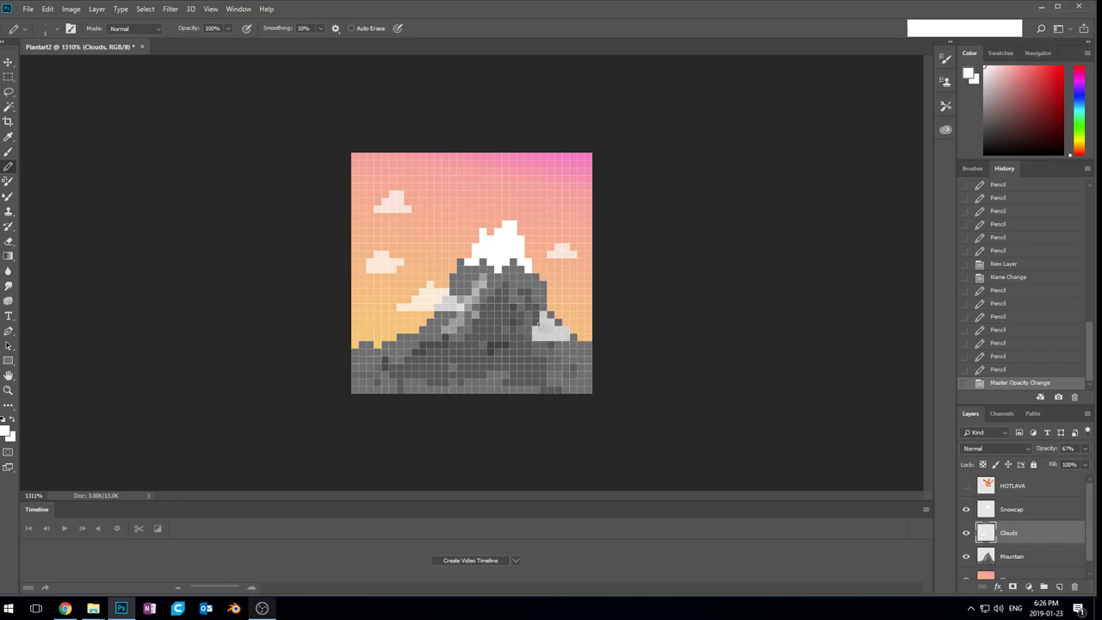
{"action": "left_click", "coordinate": [556, 337]}
{"action": "left_click", "coordinate": [573, 338]}
{"action": "left_click", "coordinate": [559, 323]}
Step: Toggle the Clouds layer off and on, show the HOTLAVA layer and hide the Snowcap layer
{"action": "scroll", "coordinate": [583, 401], "scroll_direction": "down", "scroll_amount": 6}
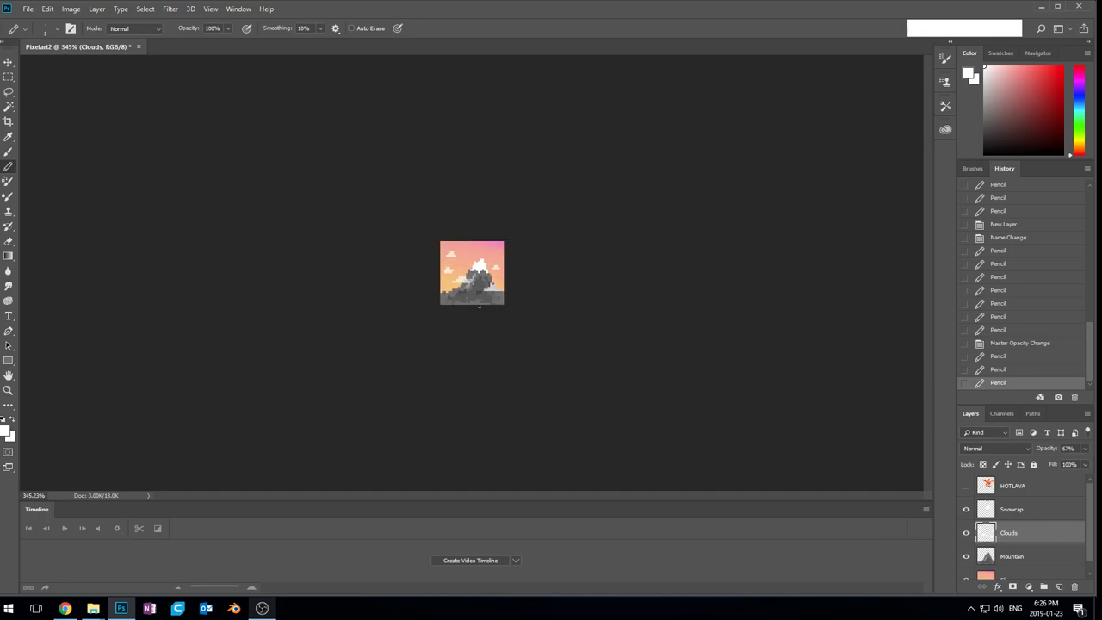
{"action": "scroll", "coordinate": [497, 302], "scroll_direction": "up", "scroll_amount": 6}
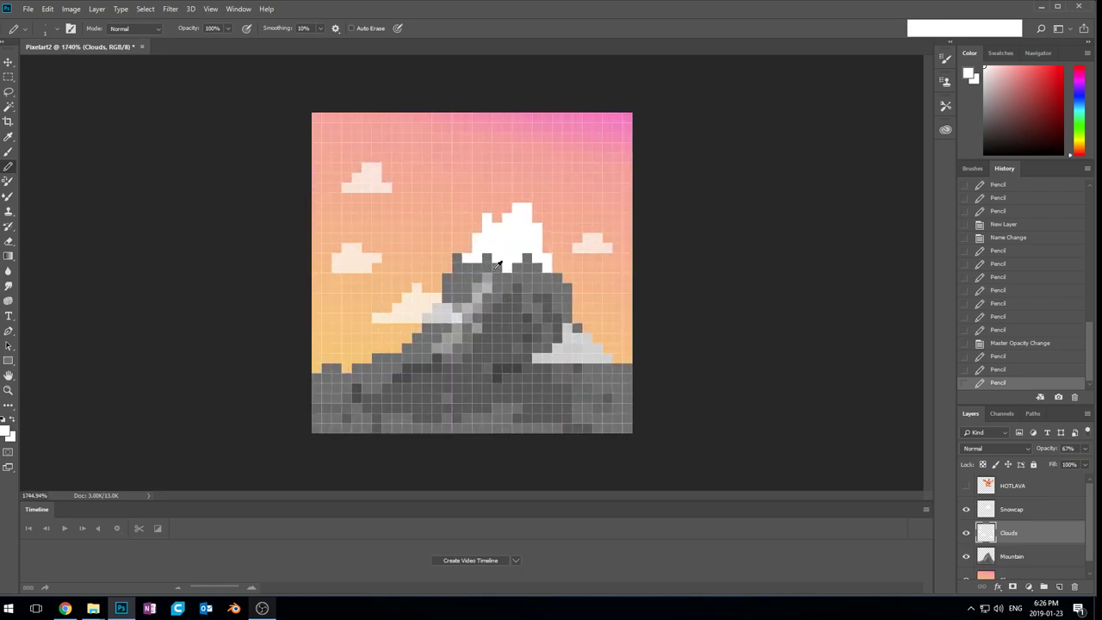
{"action": "left_click", "coordinate": [966, 533]}
{"action": "left_click", "coordinate": [965, 532]}
{"action": "left_click", "coordinate": [966, 495]}
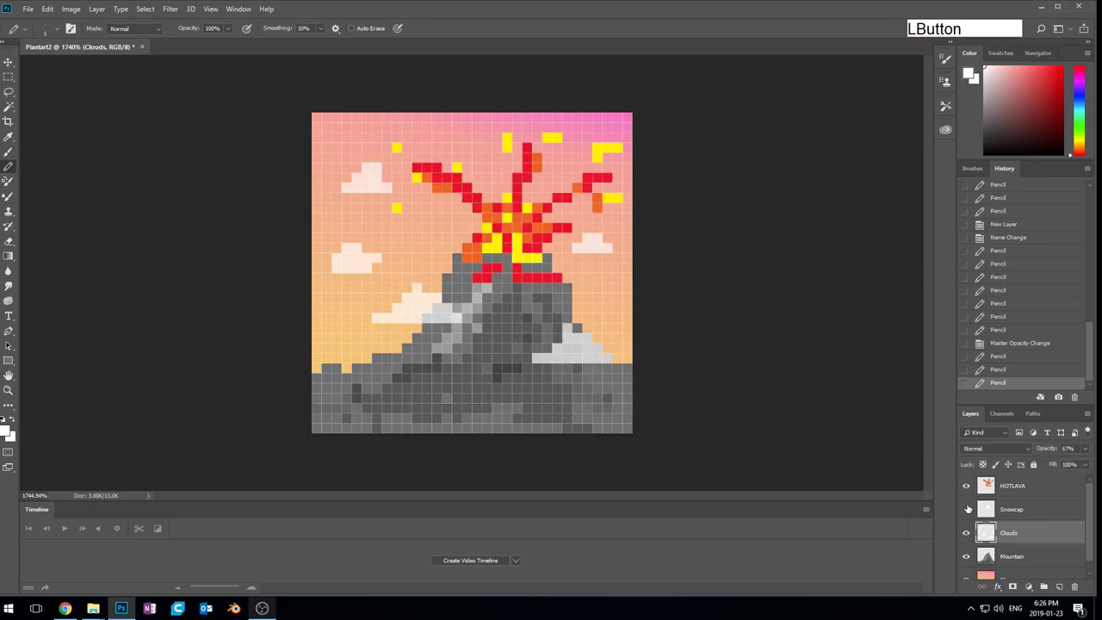